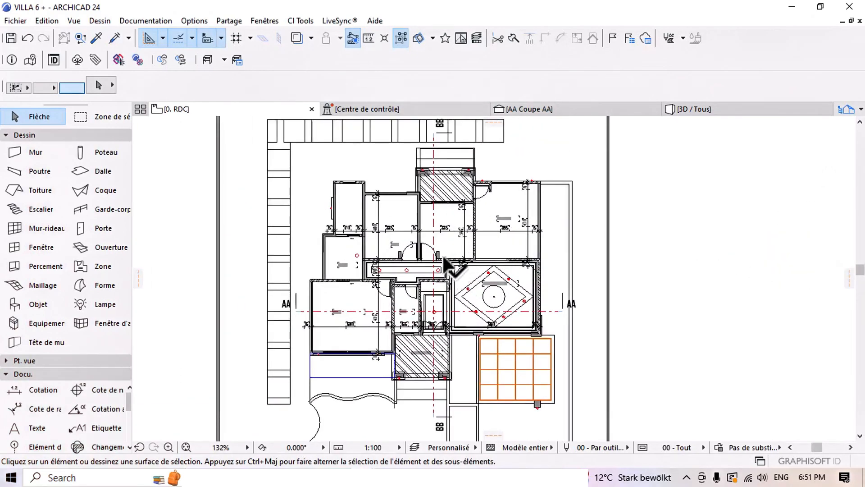
Display the 1. TOITURE+1 storey plan and examine the roof outline and eaves.
right_click(188, 108)
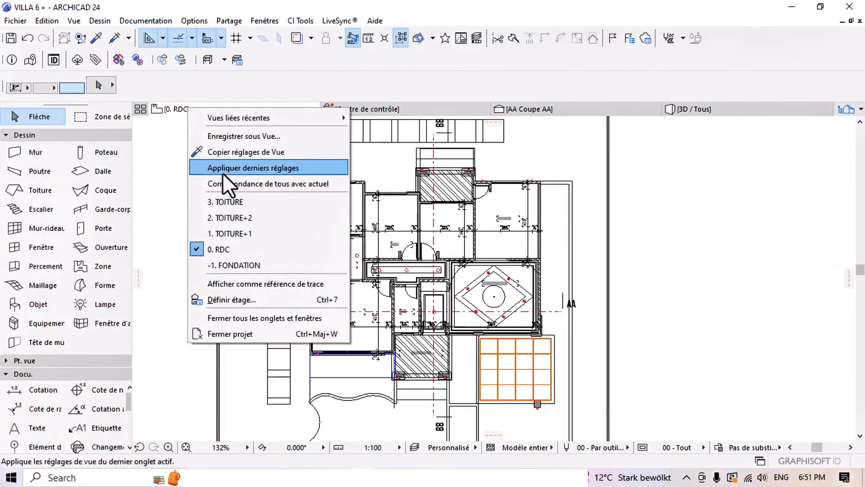
left_click(239, 232)
middle_click_drag(374, 229, 335, 222)
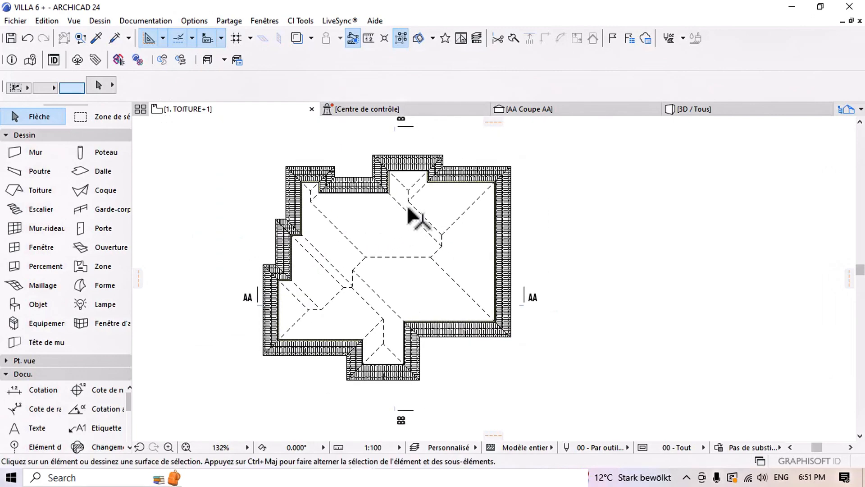
scroll(449, 223, "up", 4)
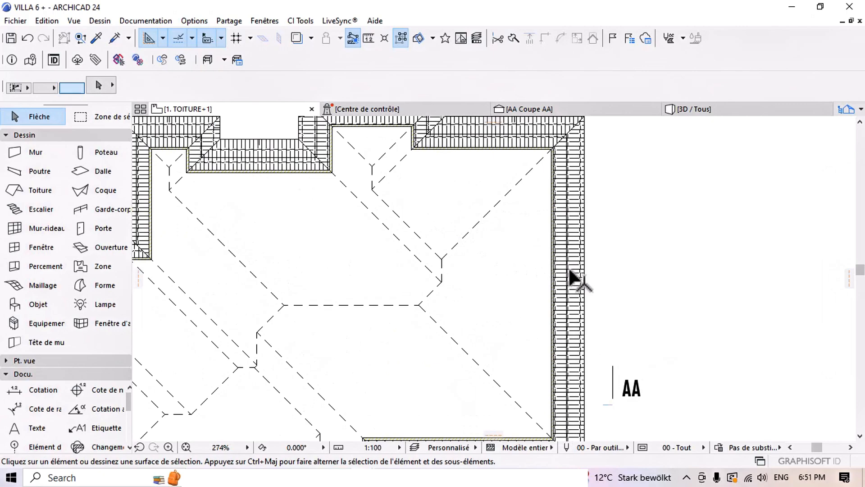
middle_click_drag(575, 208, 511, 237)
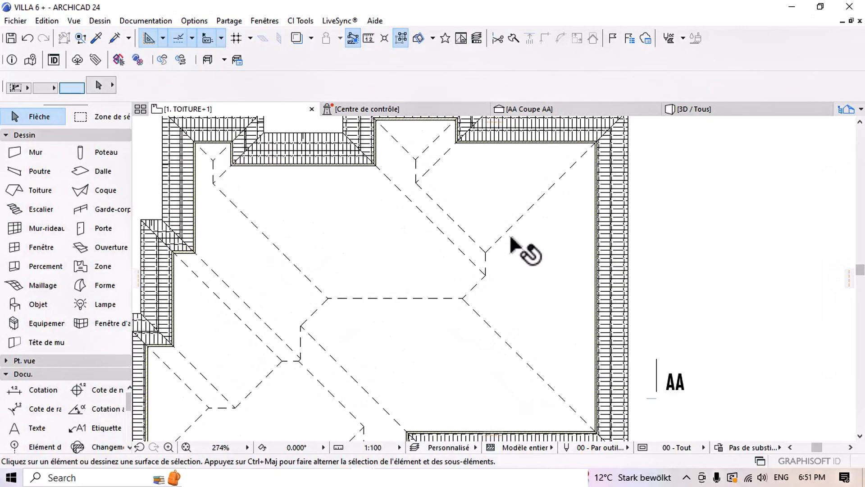
Display the 2. TOITURE+2 storey plan and examine the tiled roof covering.
right_click(201, 109)
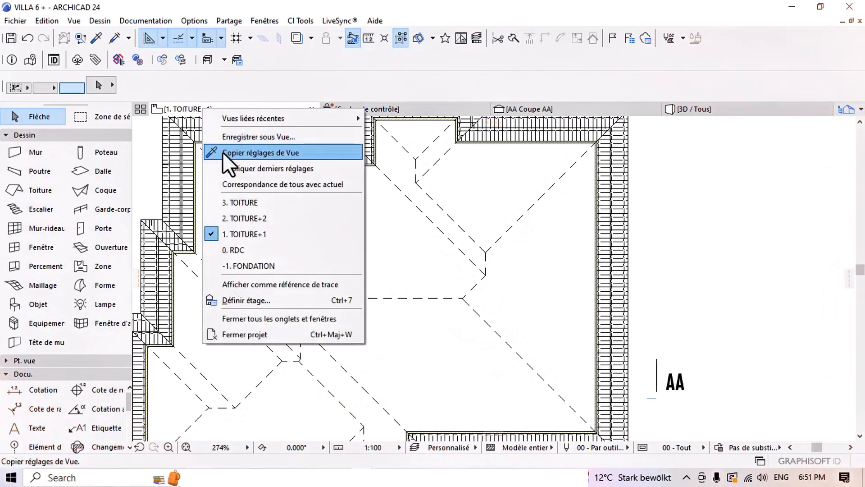
left_click(266, 218)
scroll(472, 222, "down", 5)
scroll(459, 236, "up", 6)
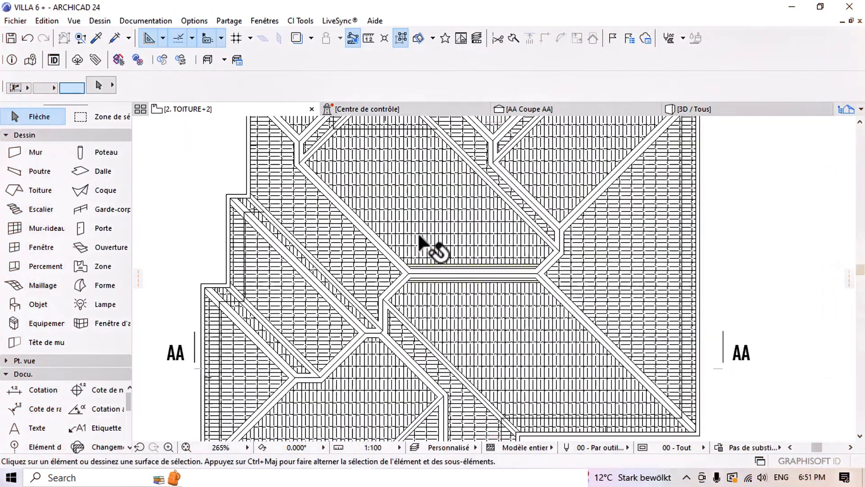
middle_click_drag(549, 286, 539, 220)
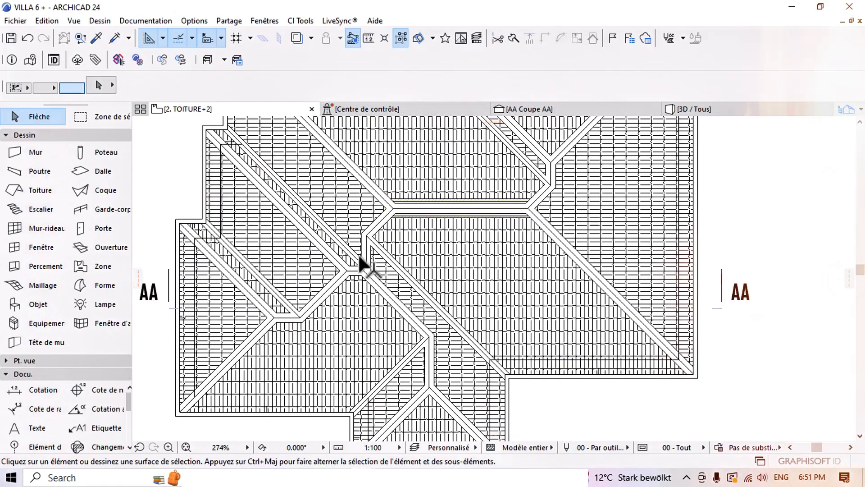
scroll(525, 230, "up", 5)
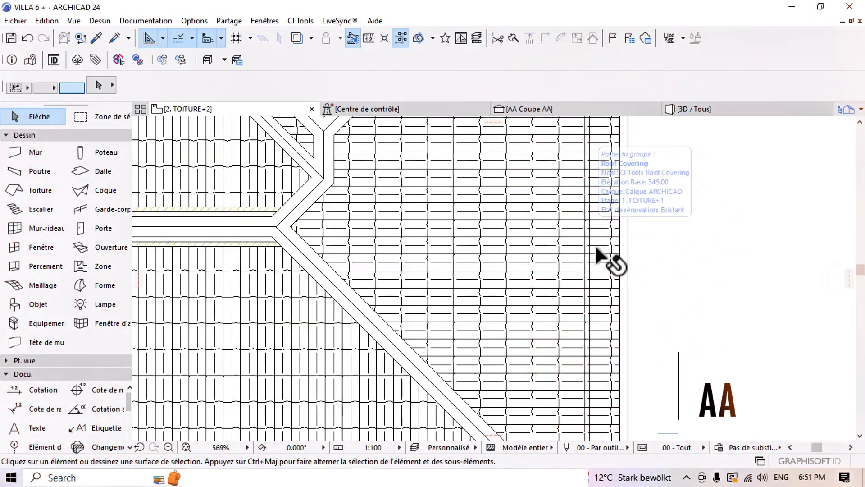
scroll(604, 248, "down", 5)
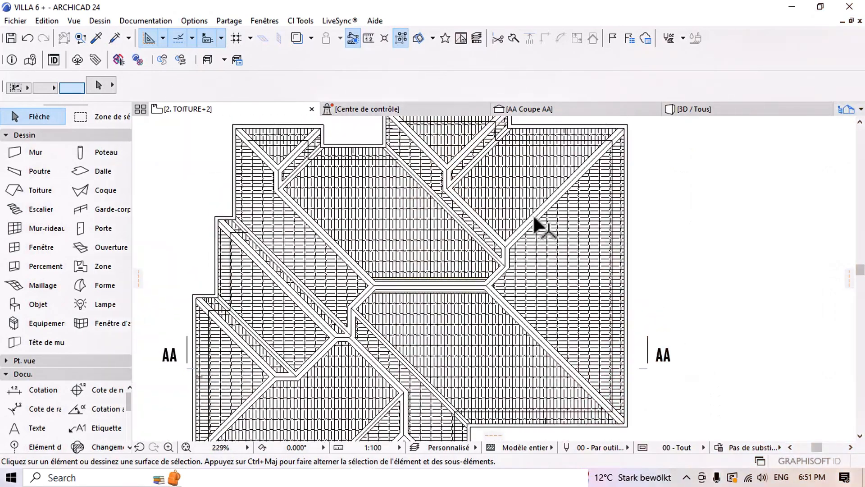
middle_click_drag(517, 203, 546, 255)
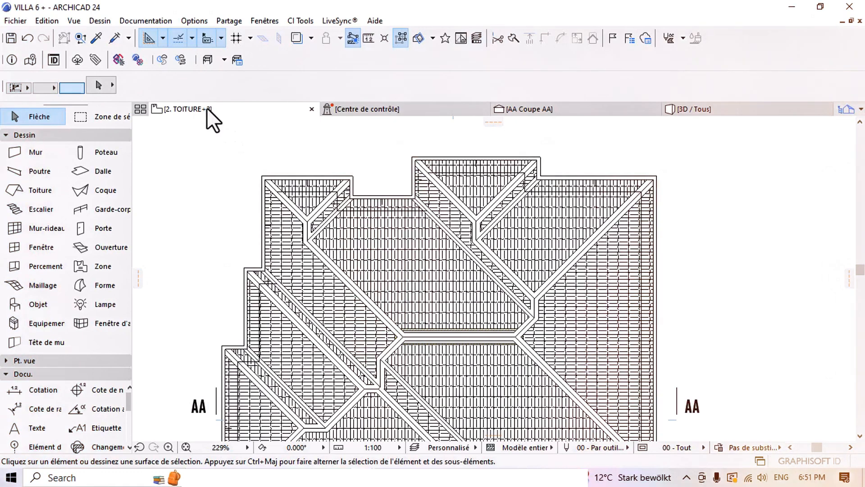
Review the covering commands offered by the CI Tools add-on.
left_click(305, 20)
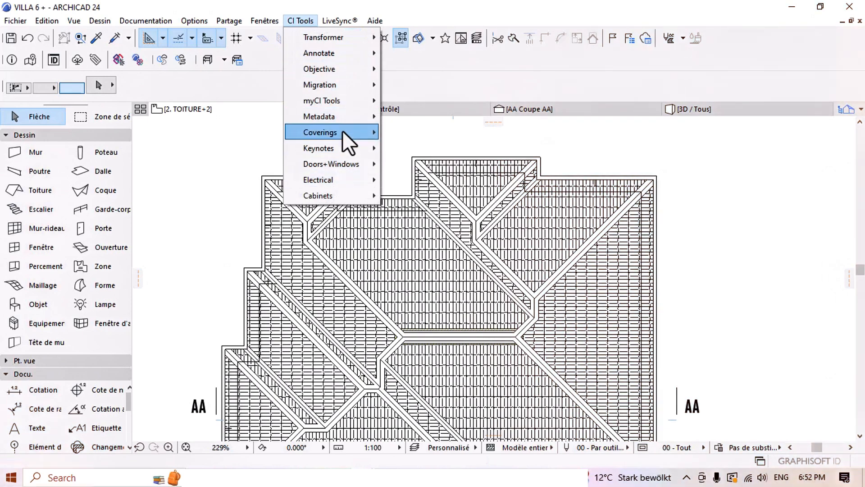
mouse_move(342, 133)
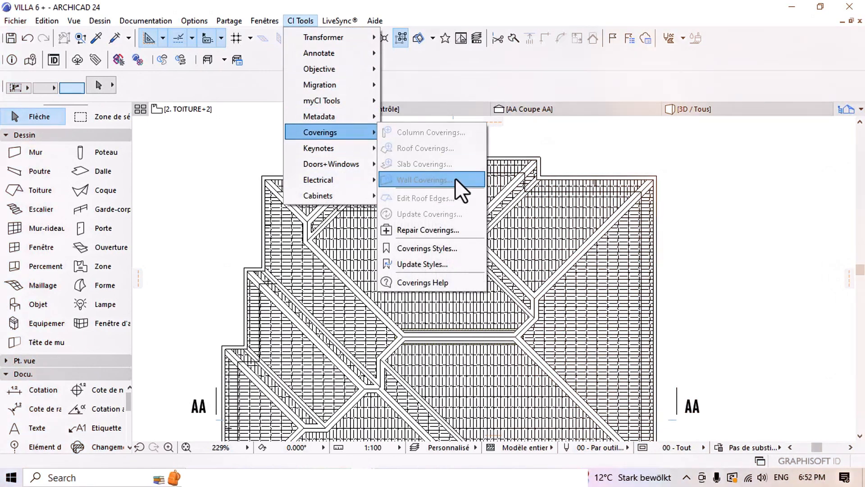
left_click(486, 144)
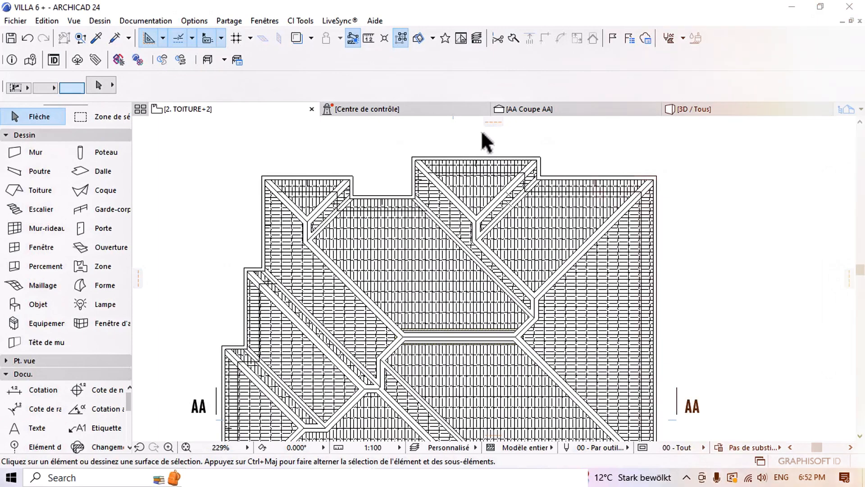
middle_click_drag(418, 241, 425, 232)
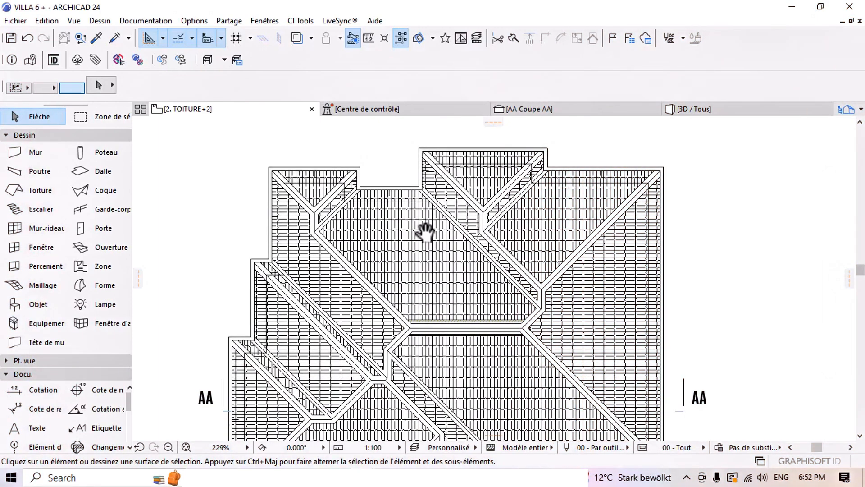
Show the villa in the 3D view and examine the roof tiles and ridges up close.
left_click(693, 109)
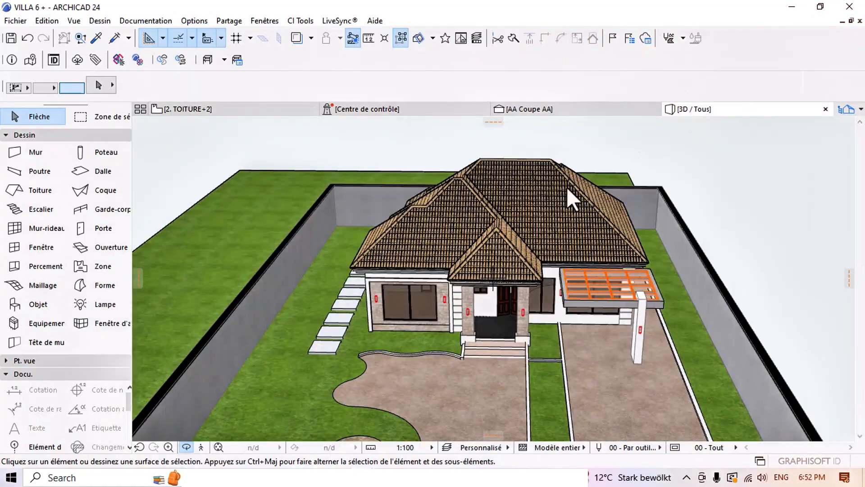
scroll(405, 220, "up", 5)
middle_click_drag(401, 226, 444, 221)
scroll(374, 261, "down", 2)
scroll(342, 290, "up", 10)
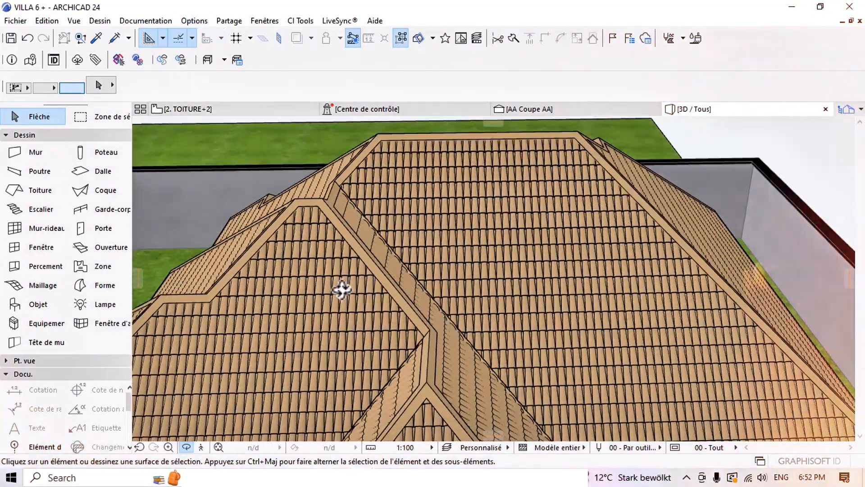
scroll(488, 278, "up", 4)
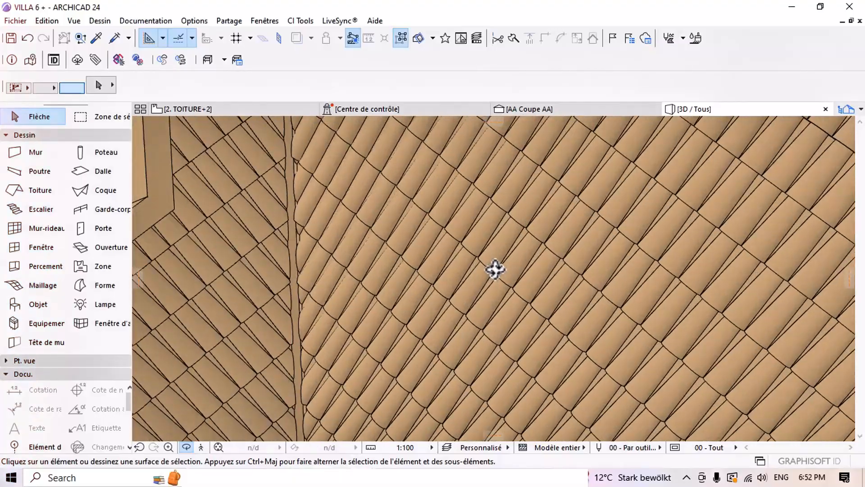
left_click_drag(494, 270, 373, 268)
Select the whole roof with its section markers in the 2. TOITURE+2 plan and place a copy horizontally beside it, well clear of the original.
left_click(196, 109)
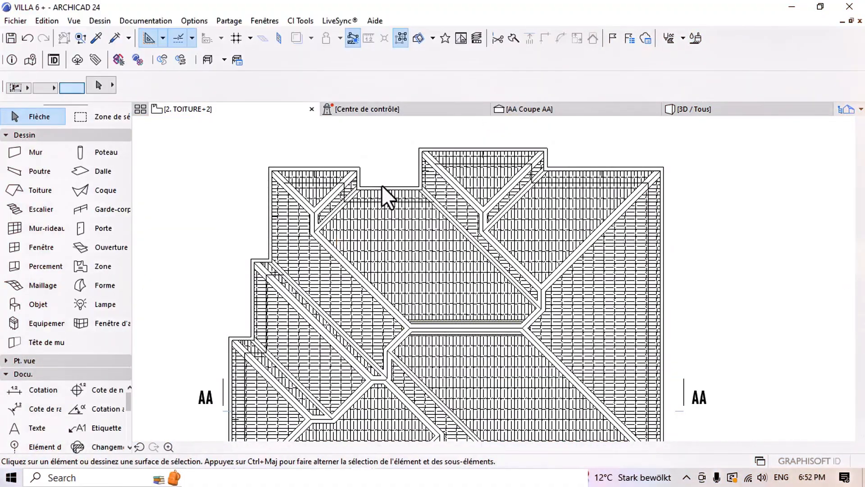
scroll(382, 185, "down", 5)
left_click_drag(514, 149, 275, 318)
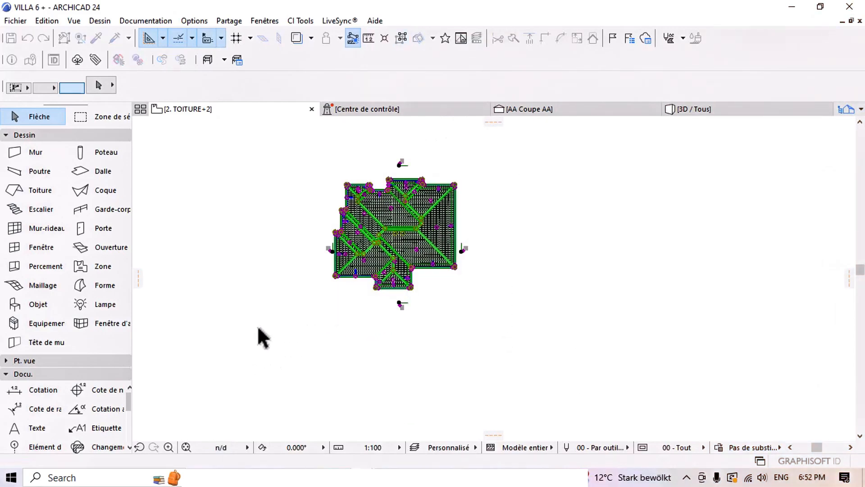
scroll(396, 228, "up", 3)
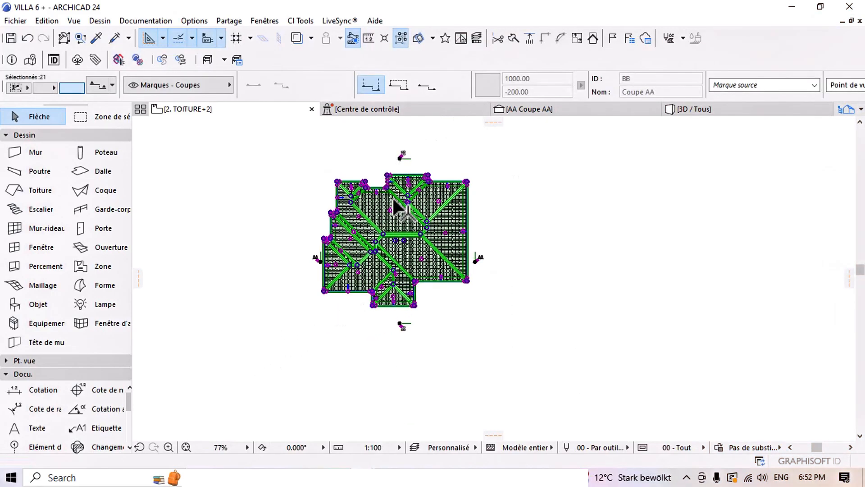
left_click(49, 21)
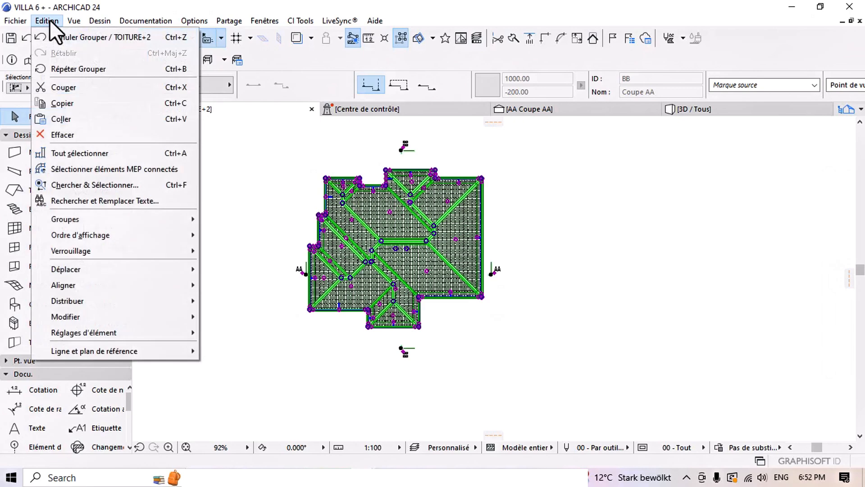
mouse_move(114, 215)
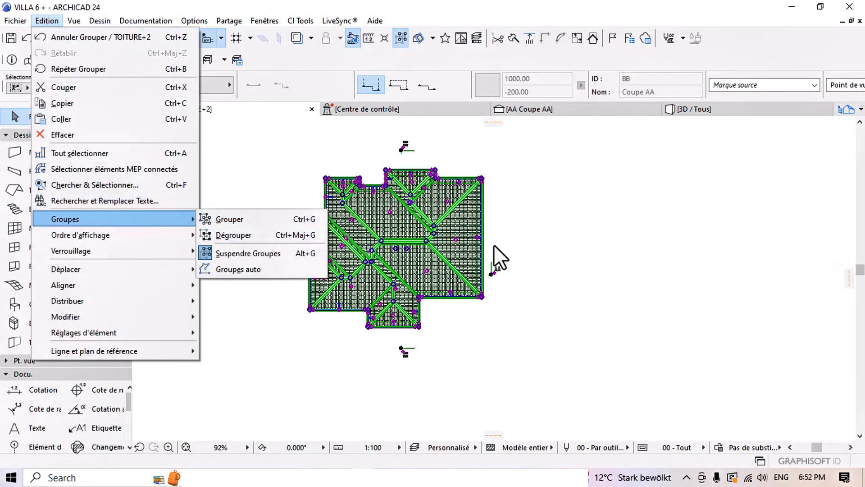
left_click(489, 274)
left_click(396, 253)
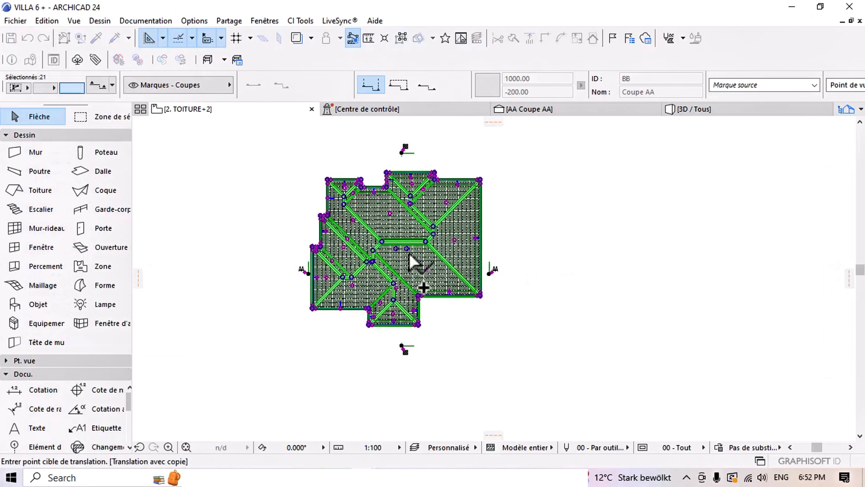
scroll(428, 264, "down", 3)
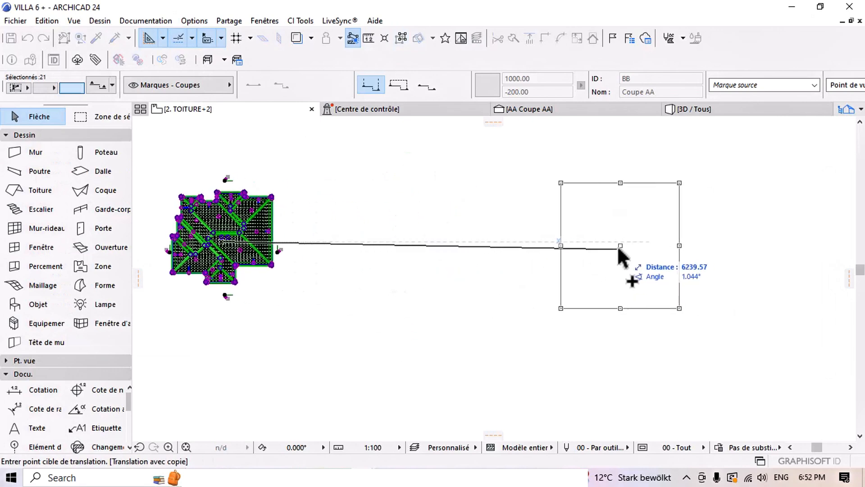
left_click(645, 246)
left_click(396, 248)
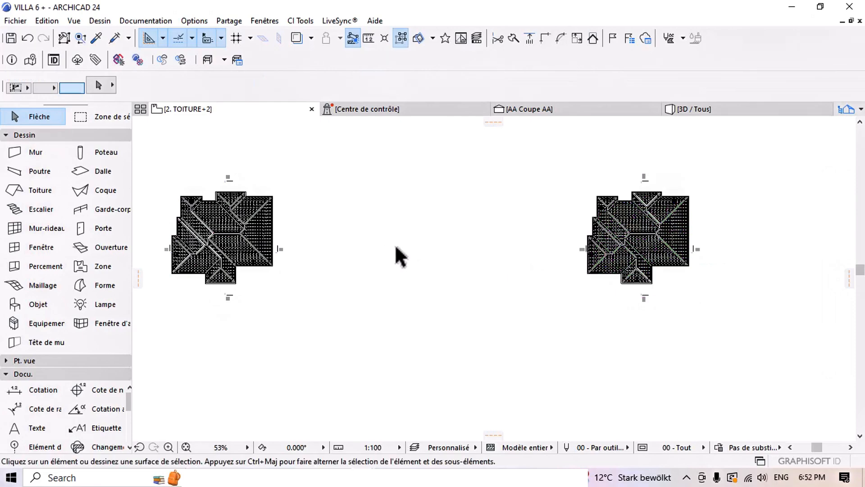
Check the original roof in plan and compare it with its detached copy in the 3D view.
middle_click_drag(396, 247, 548, 261)
scroll(419, 259, "up", 2)
middle_click_drag(419, 259, 501, 262)
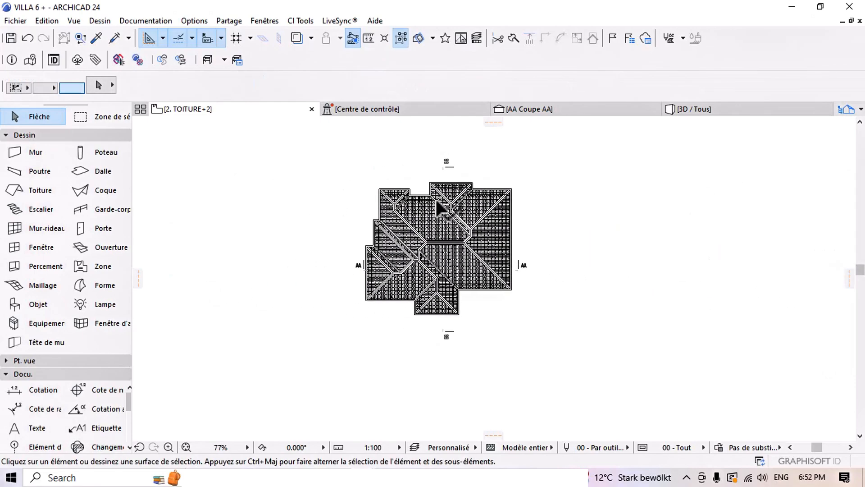
middle_click_drag(460, 233, 421, 222)
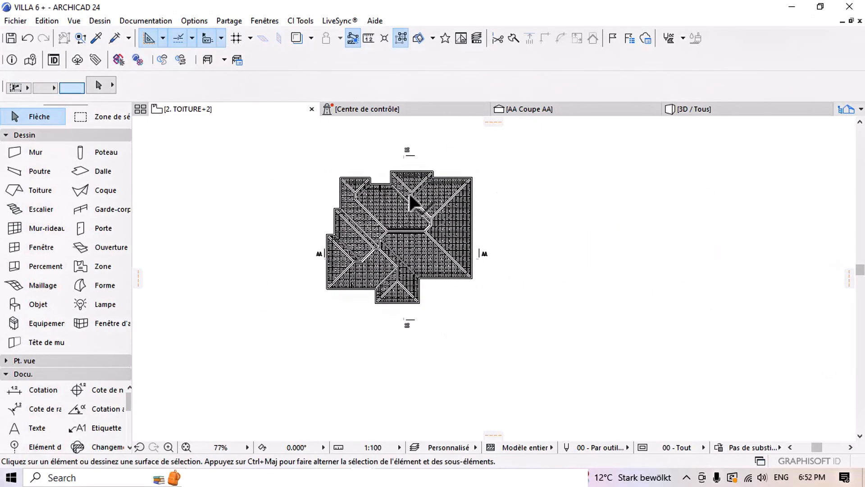
left_click(707, 104)
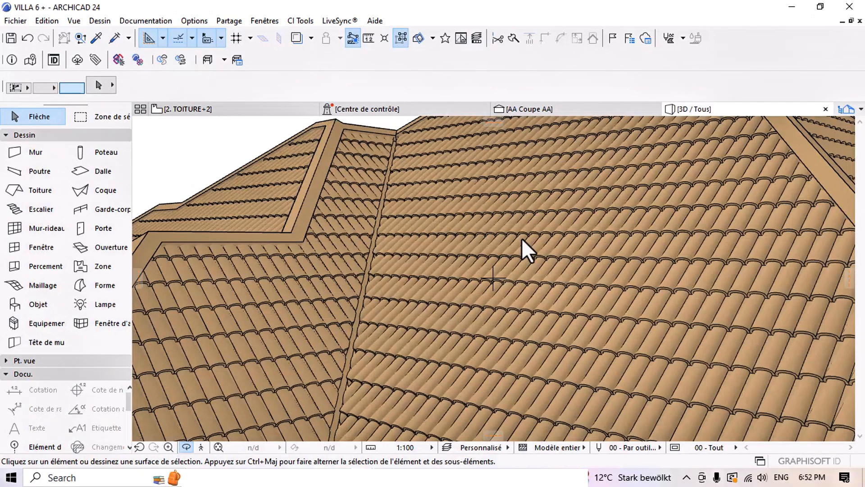
scroll(431, 253, "down", 6)
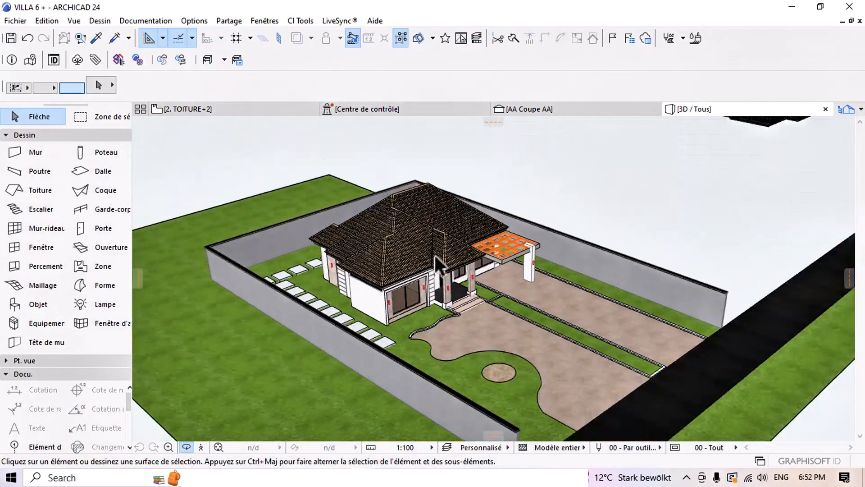
middle_click_drag(431, 252, 327, 233, "shift")
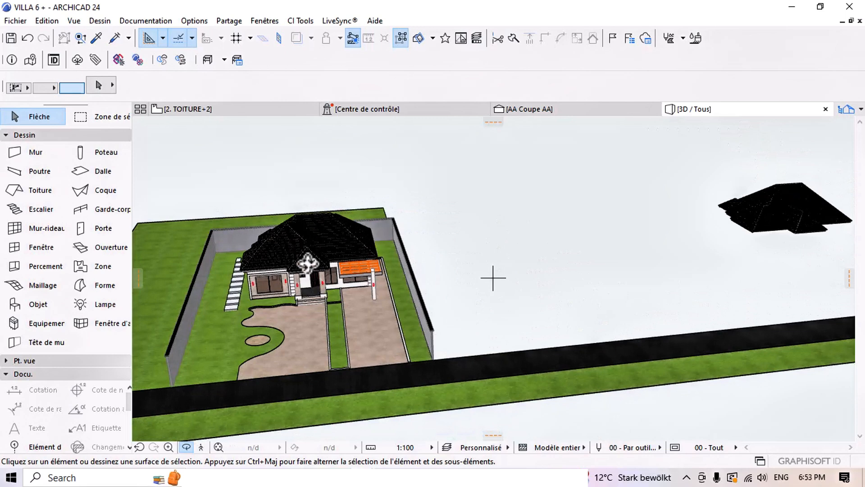
middle_click_drag(511, 264, 775, 221, "shift")
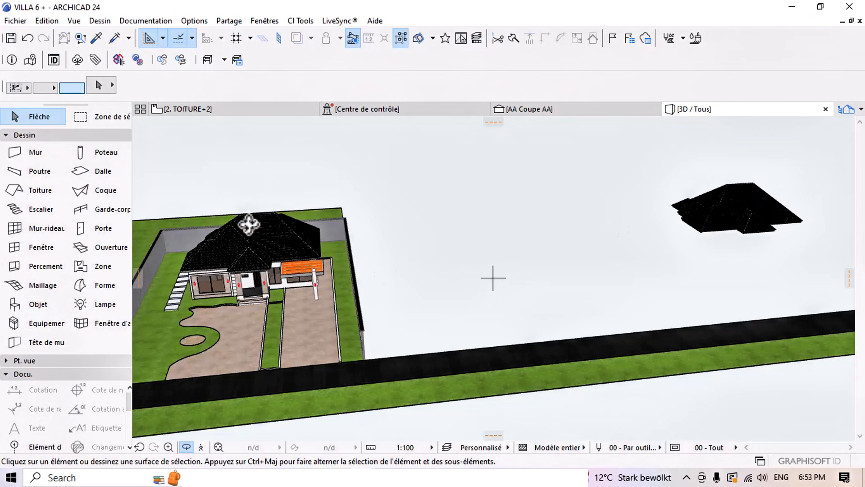
Return to the 2. TOITURE+2 plan and bring the section marker above the copied roof into view.
left_click(228, 113)
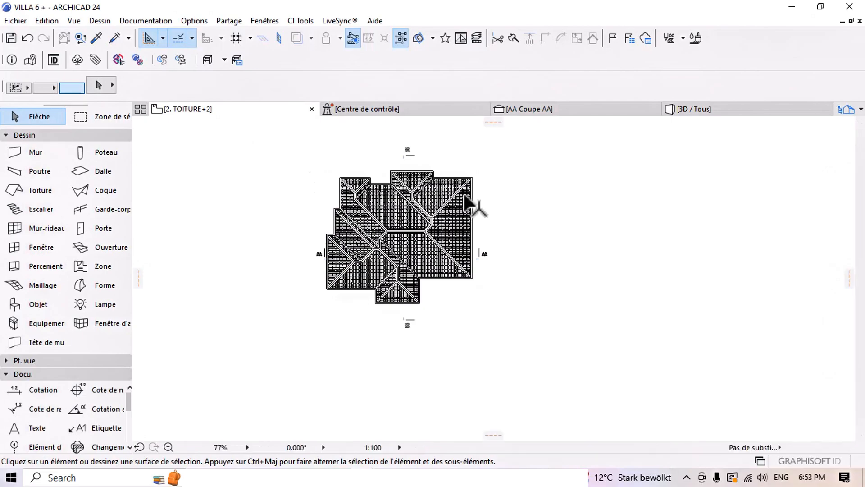
middle_click_drag(382, 212, 450, 197)
scroll(450, 197, "down", 2)
middle_click_drag(559, 208, 231, 262)
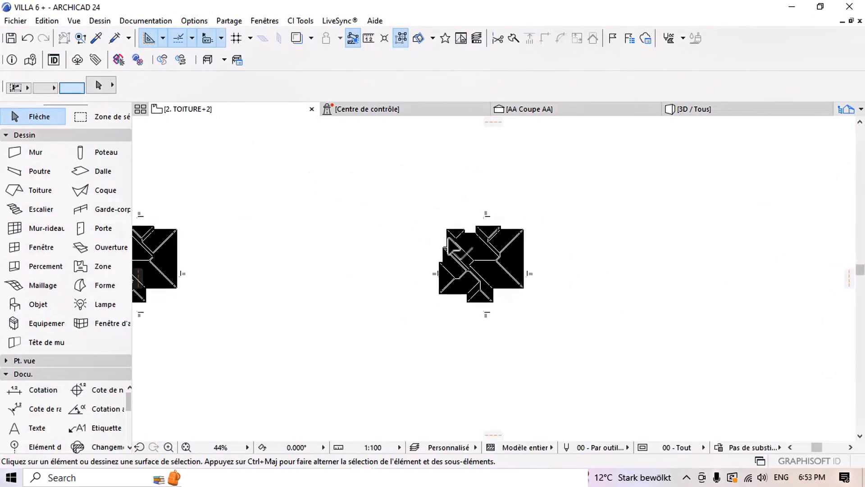
scroll(495, 216, "up", 7)
left_click(549, 148)
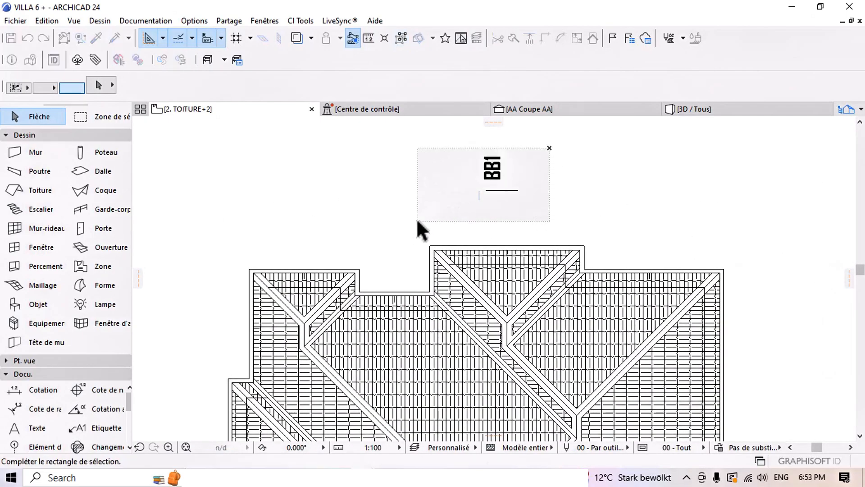
left_click(418, 220)
middle_click_drag(484, 201, 481, 216)
key("ctrl+t")
left_click(583, 11)
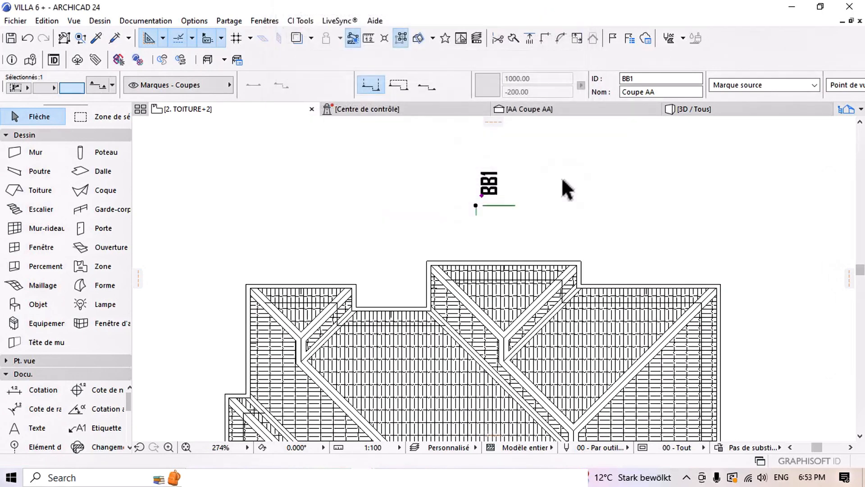
key("Escape")
Set the reference ID of the section marker above the copied roof to BB.
left_click(564, 150)
left_click(404, 221)
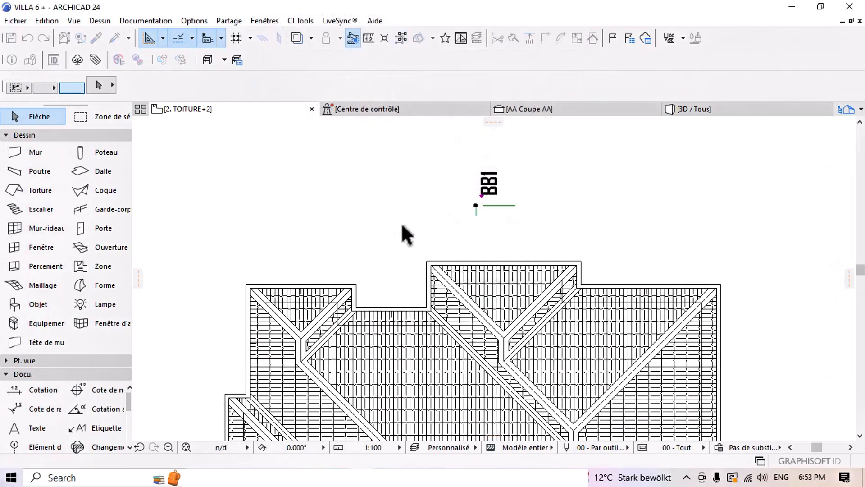
right_click(547, 185)
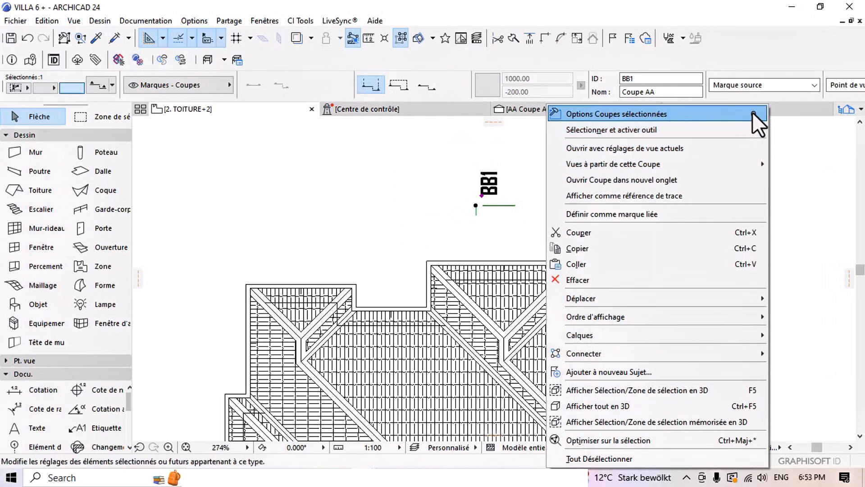
left_click(536, 191)
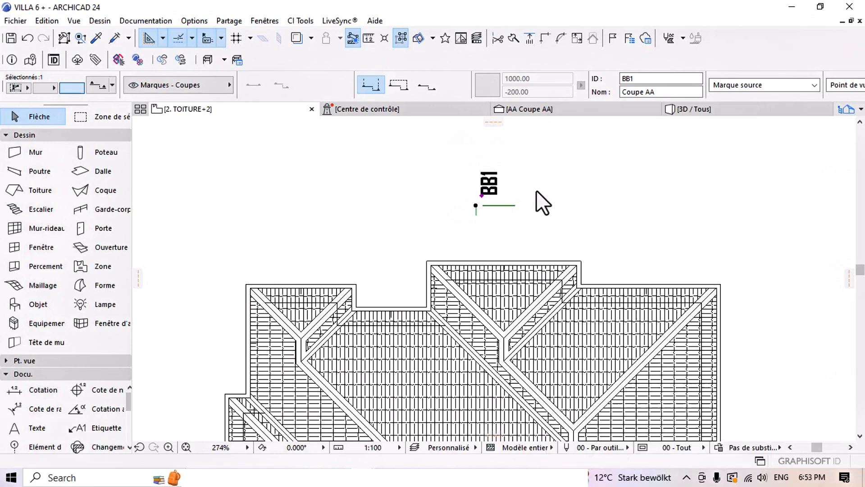
right_click(533, 182)
left_click(506, 200)
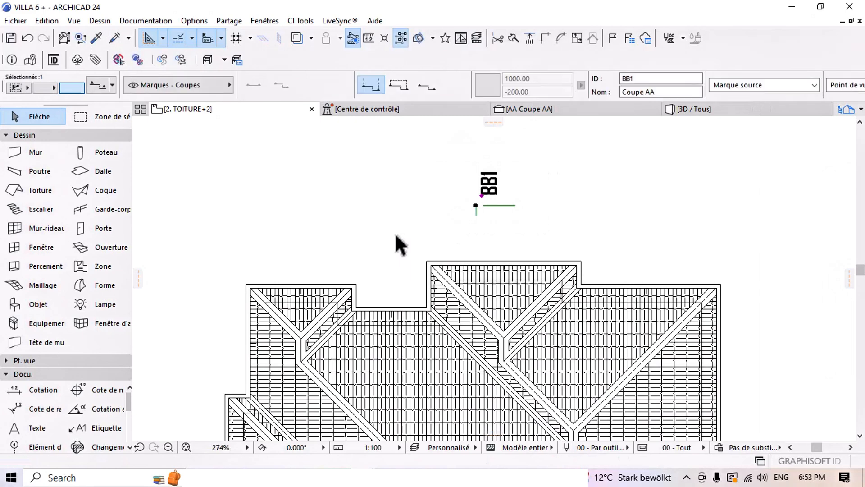
key("ctrl+t")
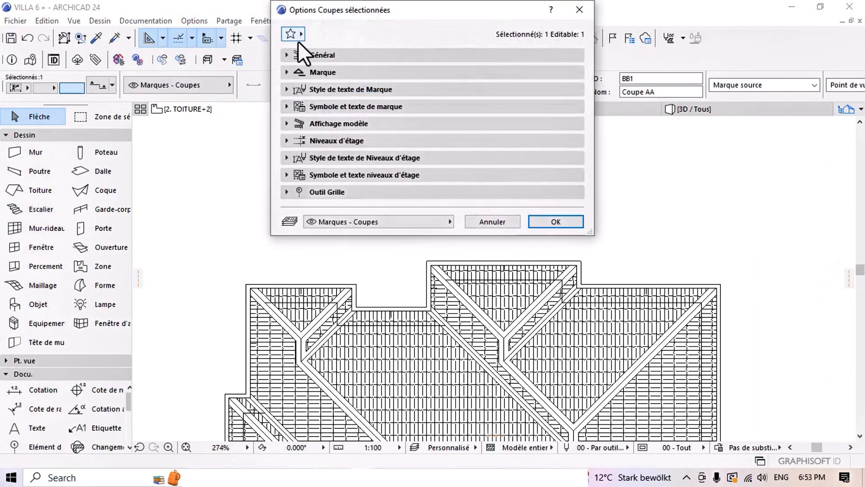
left_click(334, 57)
left_click(398, 74)
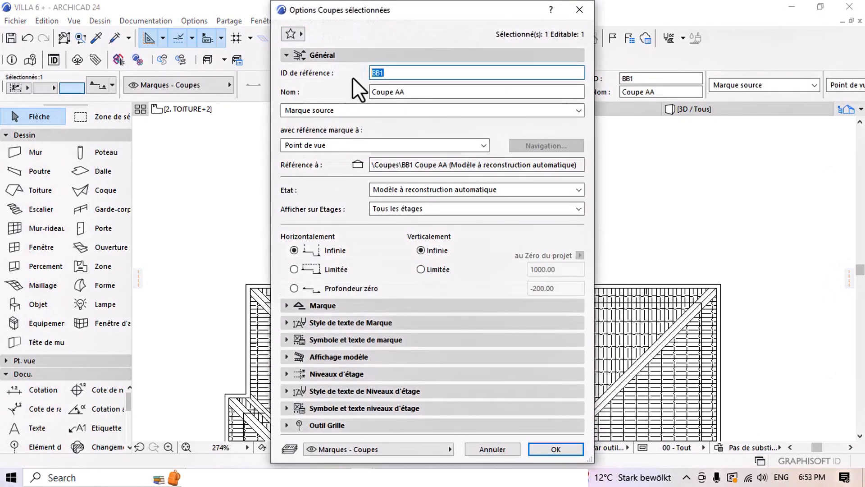
key("BackSpace")
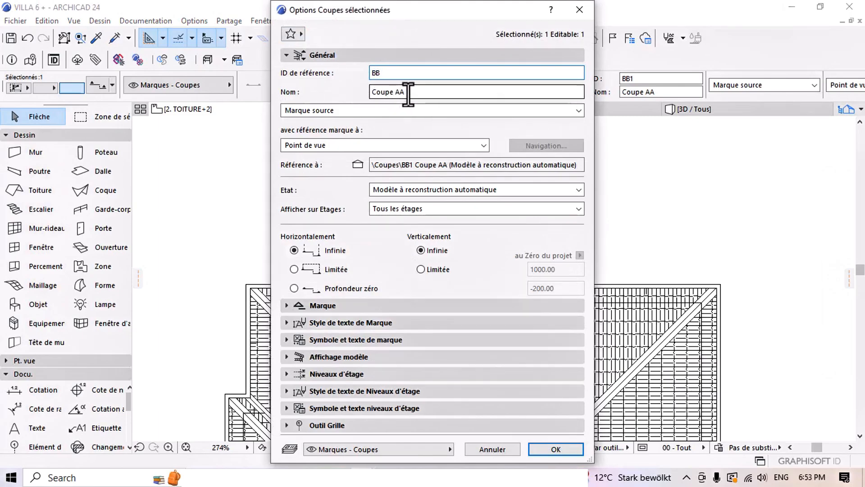
left_click(556, 449)
Start a linear dimension chain at the copied roof's upper right corner and add the inner corner beside the projecting upper hip.
scroll(470, 178, "down", 5)
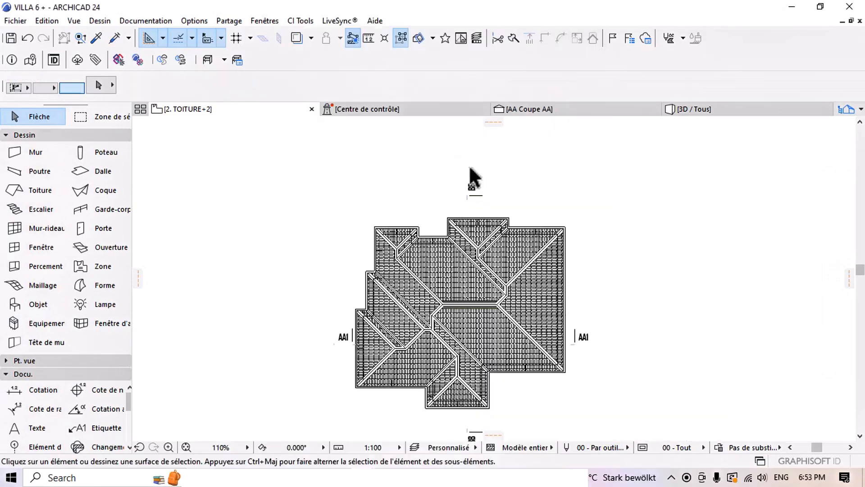
scroll(473, 209, "up", 3)
scroll(421, 276, "down", 3)
scroll(306, 321, "up", 5)
scroll(406, 256, "down", 5)
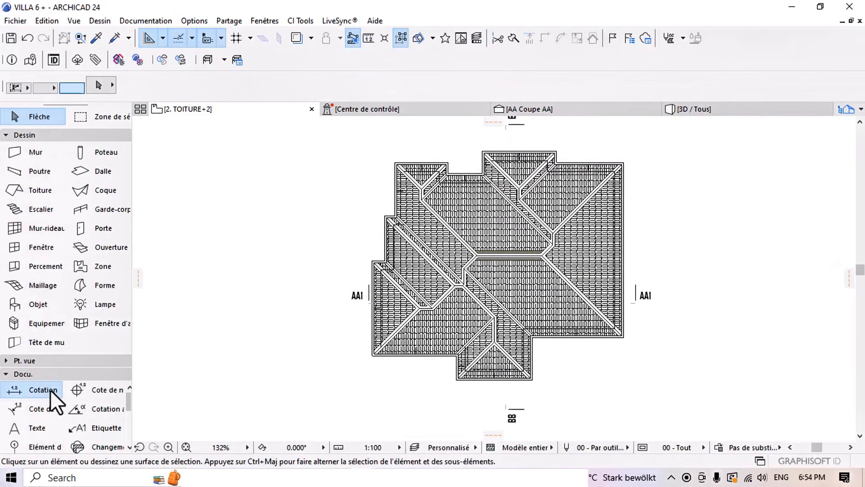
left_click(50, 389)
scroll(564, 176, "up", 10)
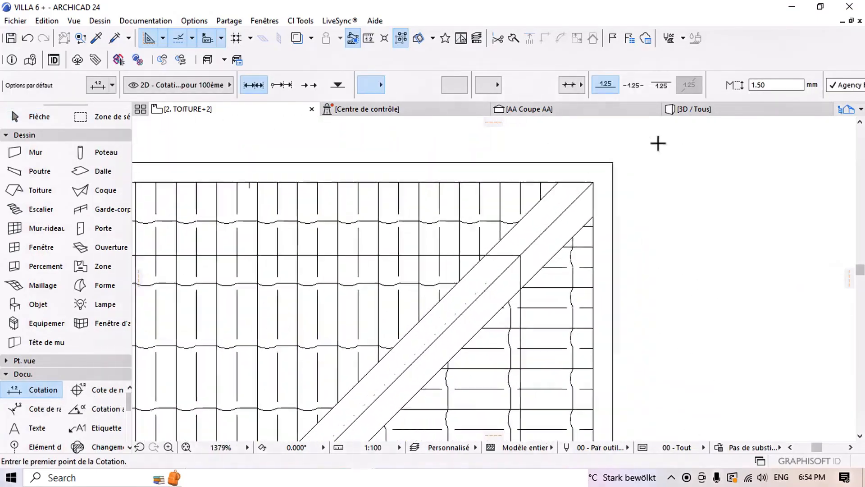
left_click(555, 209)
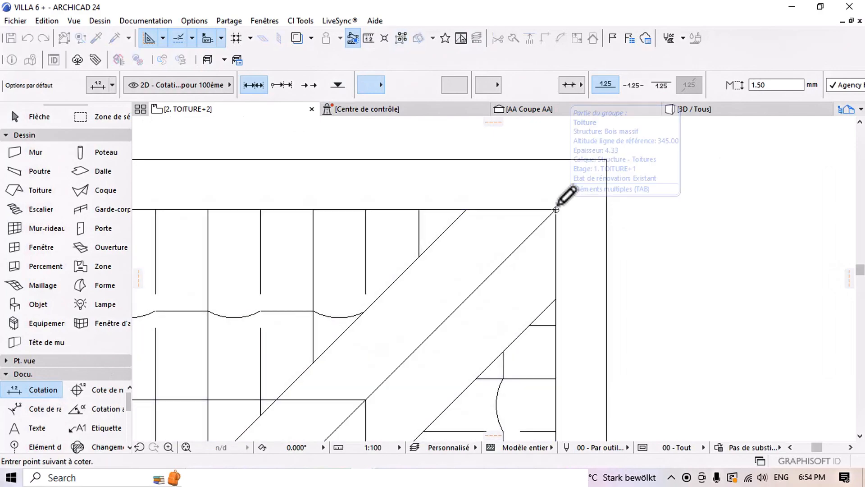
scroll(557, 206, "down", 3)
middle_click_drag(176, 213, 692, 237)
scroll(470, 226, "up", 4)
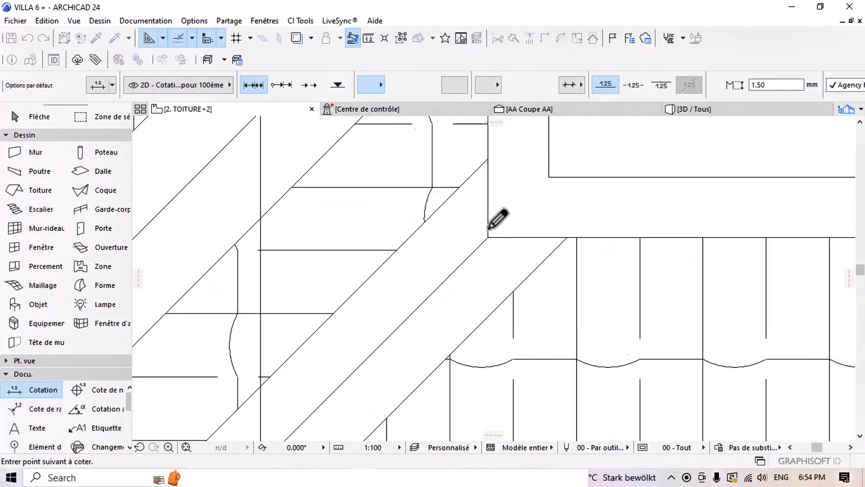
left_click(488, 237)
Extend the horizontal dimension chain to the projecting hip's upper left corner and the left hip's upper right corner.
scroll(488, 235, "down", 6)
middle_click_drag(494, 156, 476, 227)
scroll(489, 176, "up", 5)
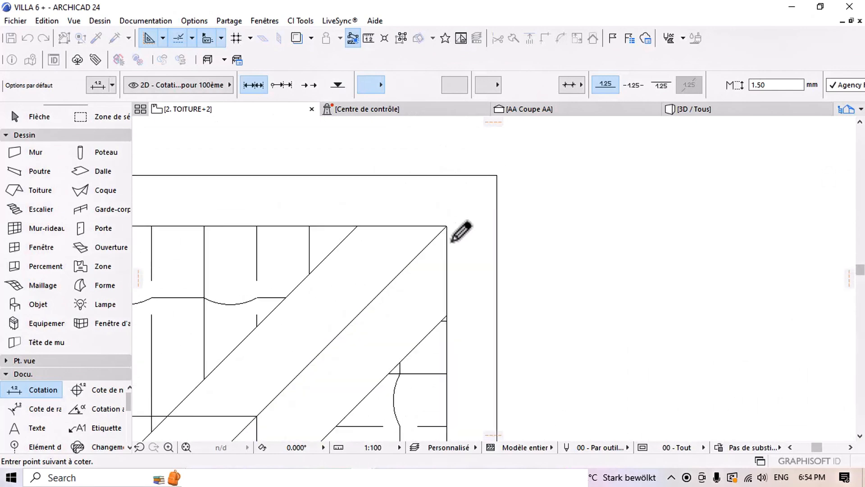
scroll(509, 228, "down", 3)
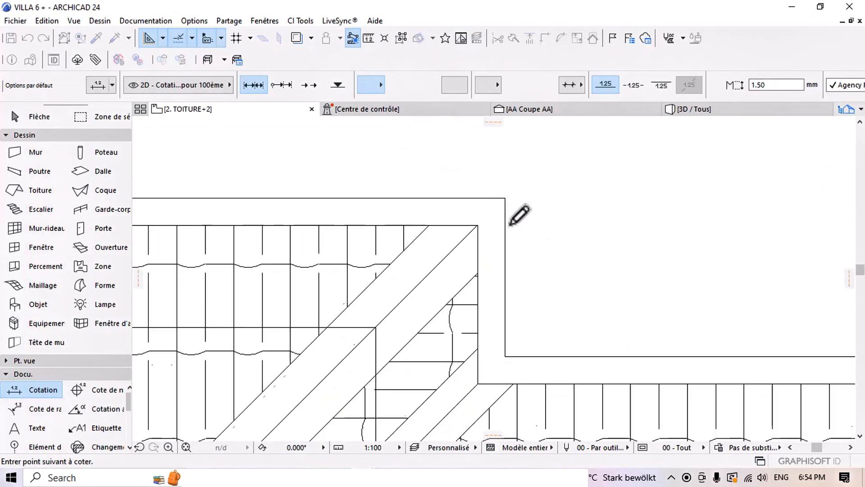
middle_click_drag(509, 226, 577, 222)
scroll(577, 222, "down", 3)
middle_click_drag(413, 235, 680, 223)
scroll(408, 233, "up", 3)
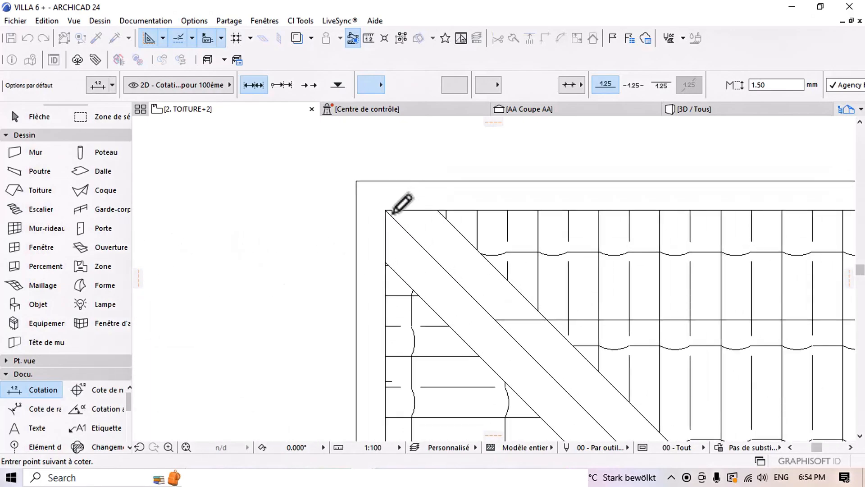
left_click(385, 210)
scroll(385, 210, "down", 3)
middle_click_drag(358, 271, 537, 209)
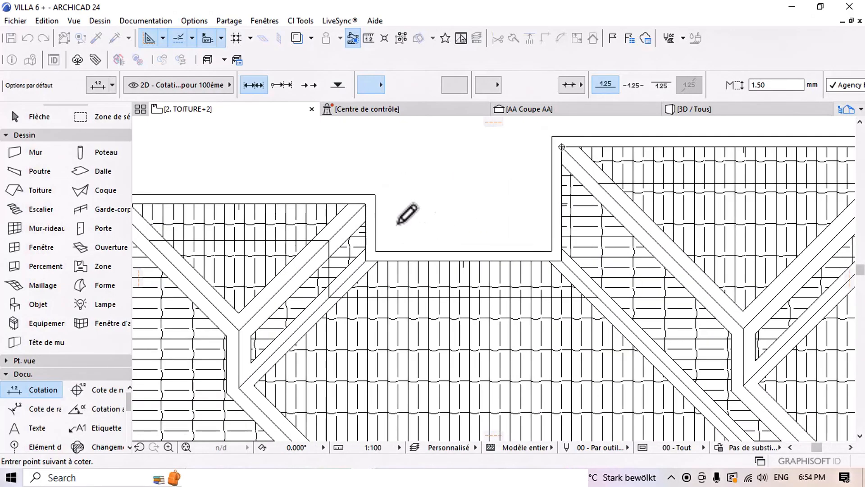
scroll(373, 204, "up", 3)
left_click(348, 198)
Add the left hip's outer corner and the stepped left-side corners to the chain, and place the dimension line above the roof.
scroll(360, 195, "down", 4)
middle_click_drag(174, 238, 302, 201)
scroll(301, 202, "down", 4)
scroll(293, 225, "up", 5)
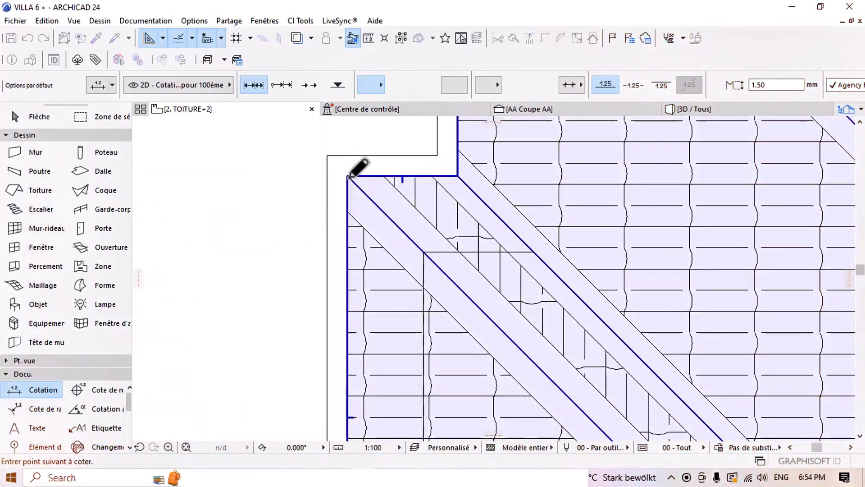
scroll(341, 262, "down", 4)
scroll(339, 276, "up", 4)
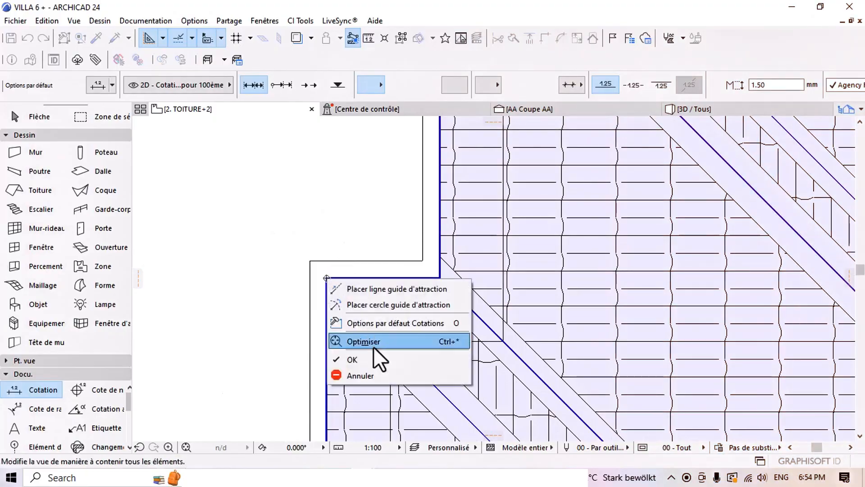
left_click(365, 342)
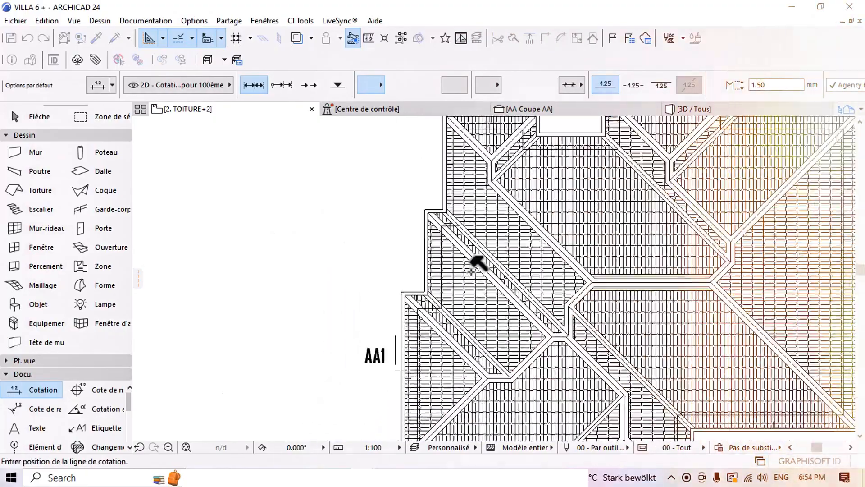
scroll(475, 171, "up", 3)
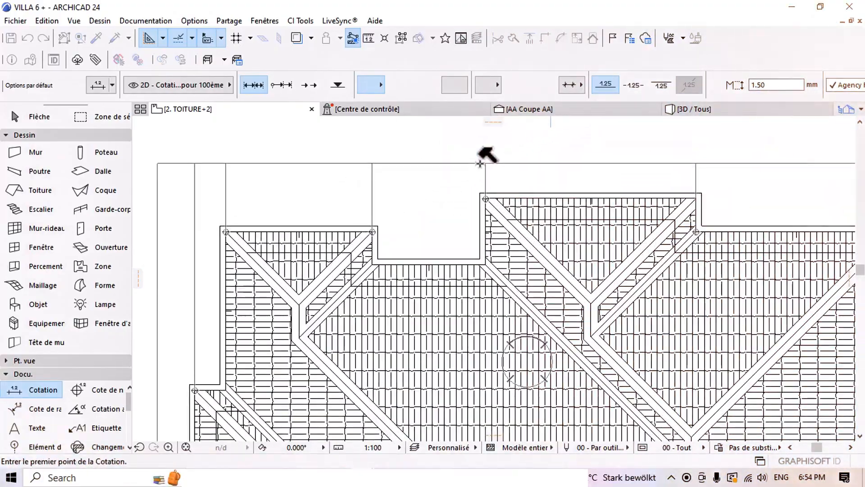
Start a vertical dimension chain at the projecting upper hip's corner and add the left hip's corner and the first step of the left side.
scroll(480, 164, "down", 3)
scroll(572, 149, "up", 6)
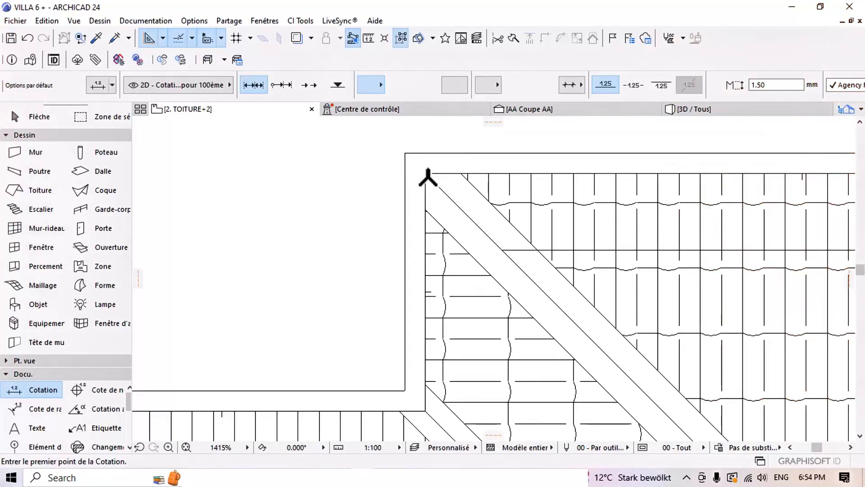
scroll(433, 166, "down", 5)
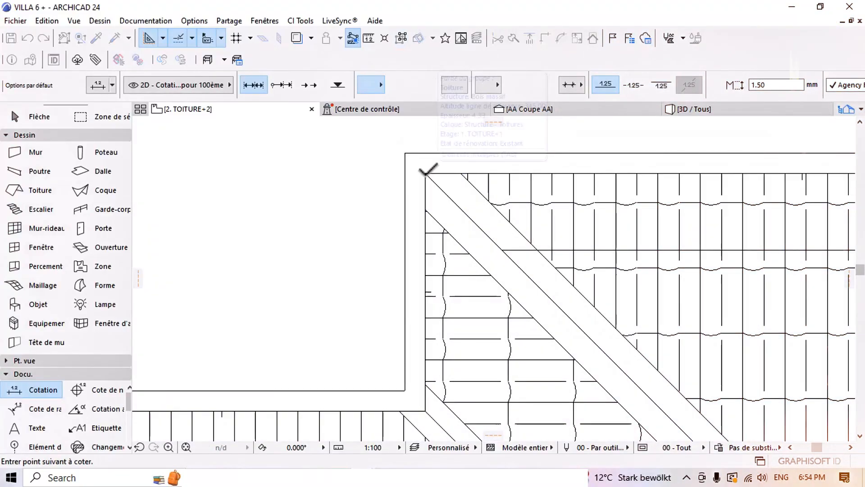
scroll(378, 204, "up", 9)
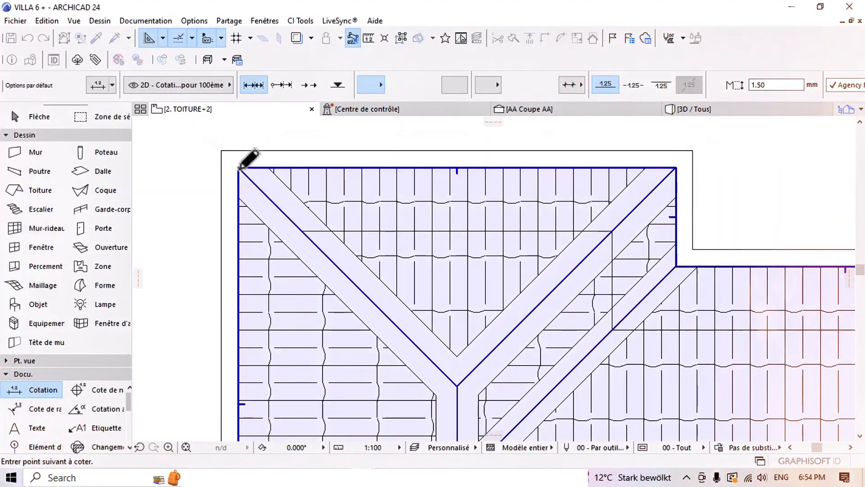
left_click(240, 167)
scroll(242, 169, "down", 8)
middle_click_drag(252, 253, 323, 201)
scroll(291, 221, "up", 8)
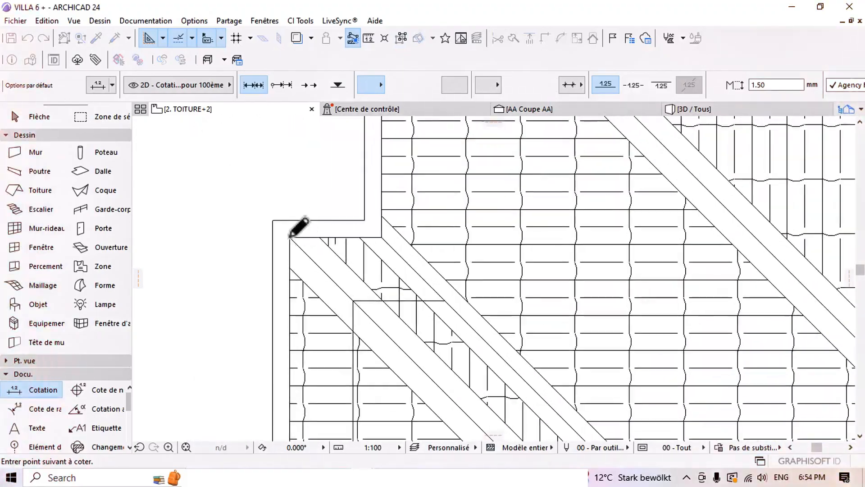
left_click(289, 235)
Add the second left-side step and the lower eave corners to the vertical chain, and place its line along the roof's left side.
scroll(290, 235, "down", 6)
middle_click_drag(276, 308, 311, 231)
scroll(295, 296, "up", 8)
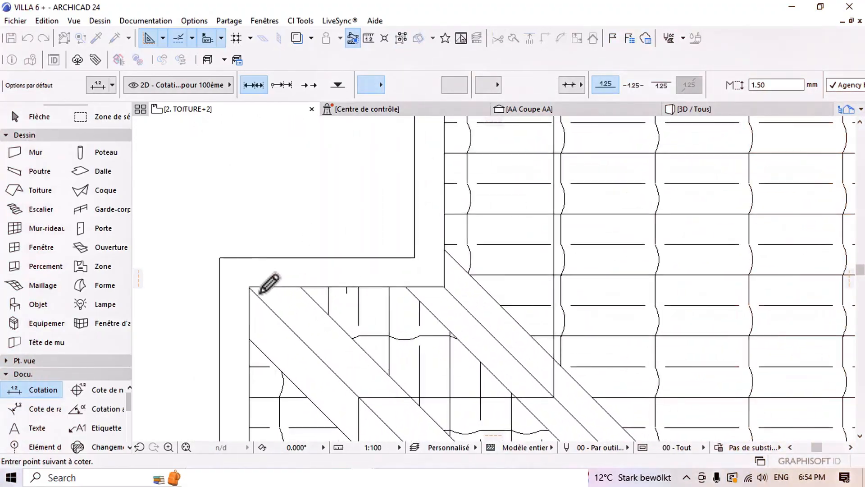
left_click(250, 286)
scroll(258, 269, "down", 4)
scroll(270, 240, "down", 4)
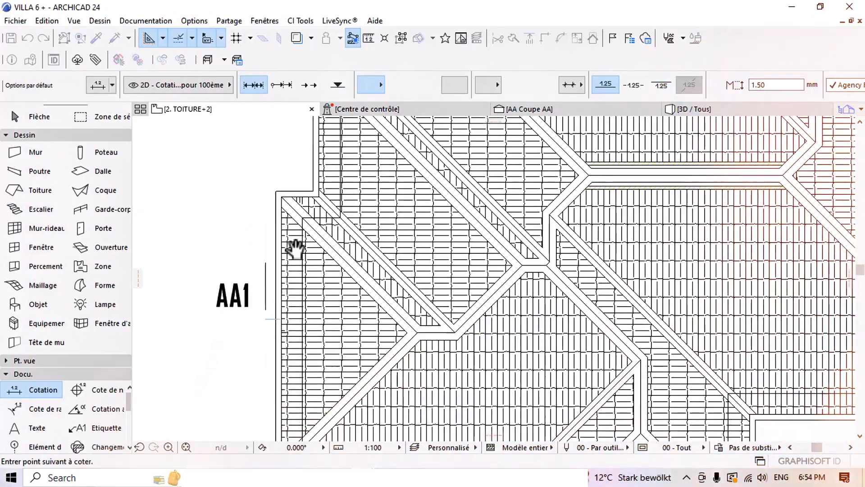
scroll(319, 290, "up", 4)
scroll(316, 280, "down", 4)
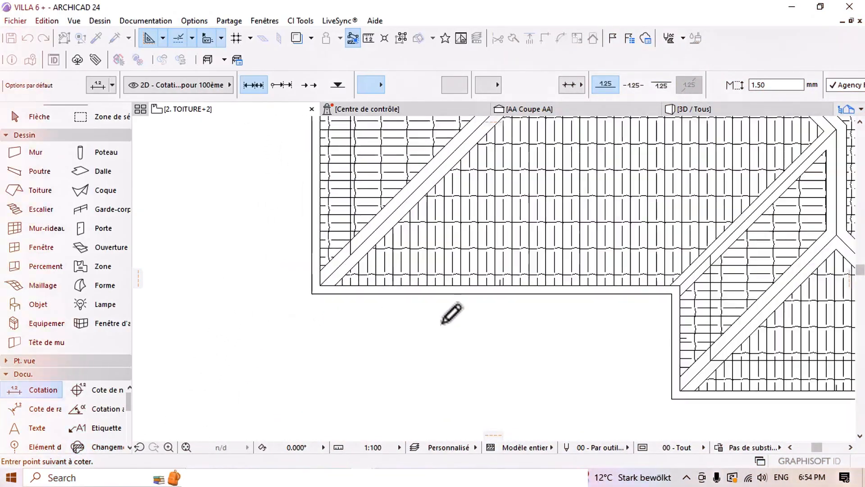
scroll(450, 313, "up", 4)
right_click(523, 351)
left_click(547, 438)
scroll(547, 380, "down", 4)
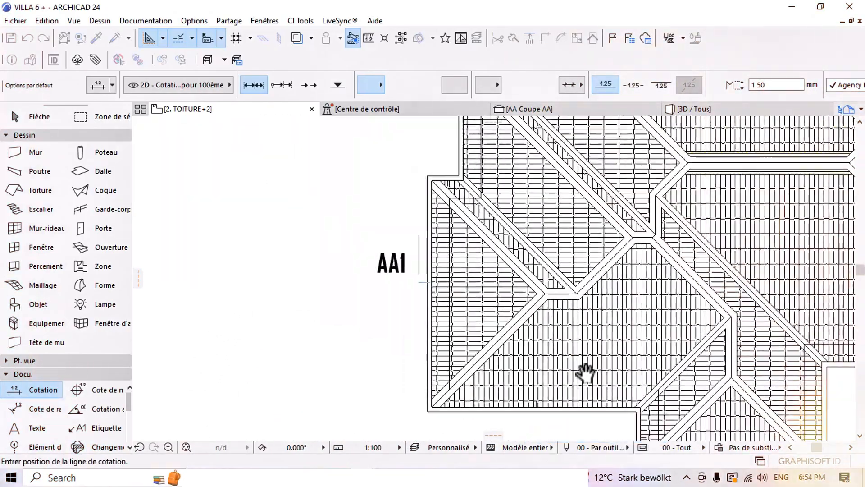
scroll(439, 241, "up", 2)
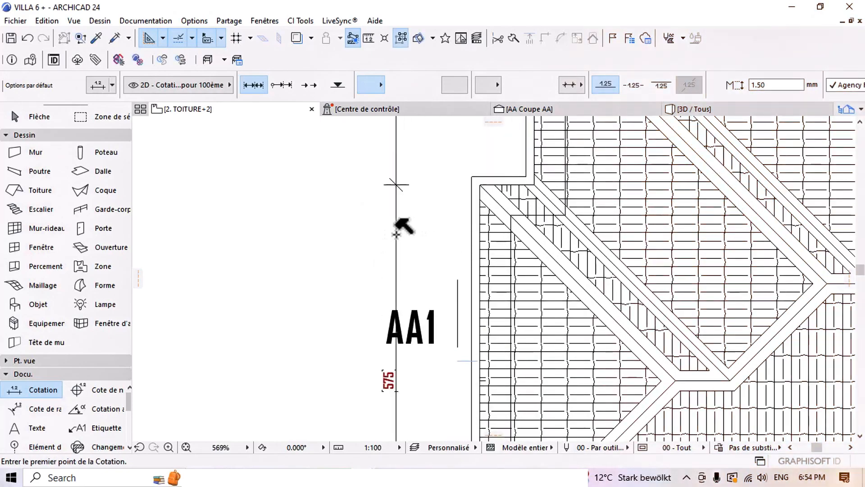
Dimension the roof's overall height between the ends of the left vertical chain, placing the line outside that chain.
scroll(397, 234, "down", 4)
scroll(392, 344, "up", 2)
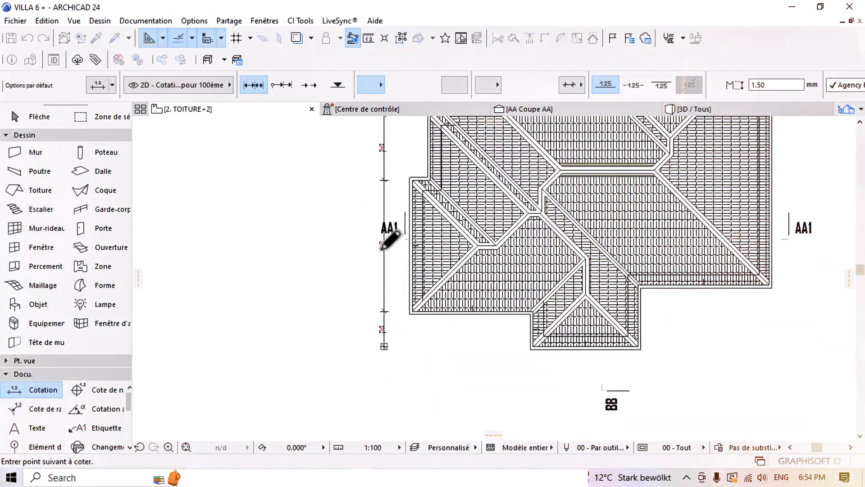
middle_click_drag(404, 138, 411, 311)
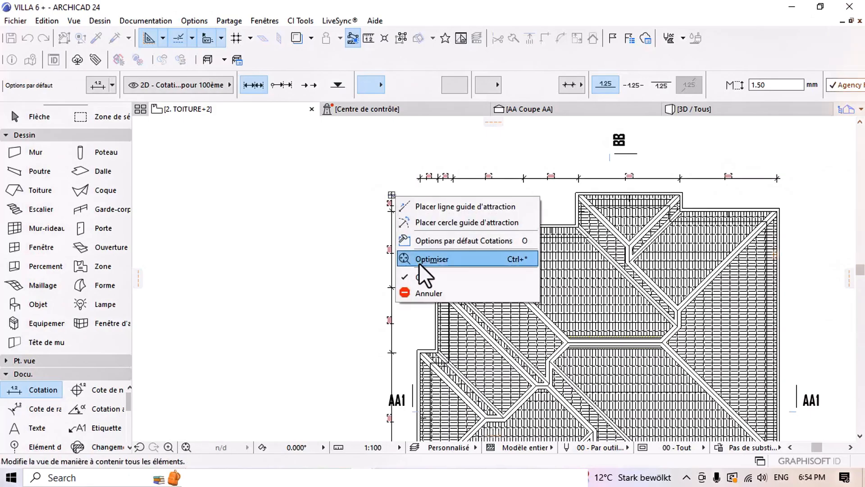
left_click(424, 270)
scroll(367, 251, "down", 3)
scroll(386, 276, "up", 4)
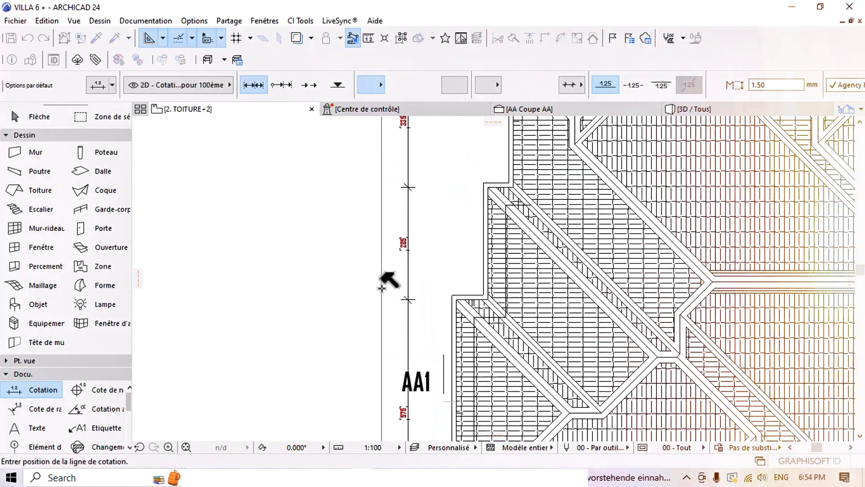
scroll(382, 291, "down", 3)
Start a horizontal dimension chain at the roof's lower left corner and add both bottom corners of the projecting lower hip.
scroll(434, 360, "up", 5)
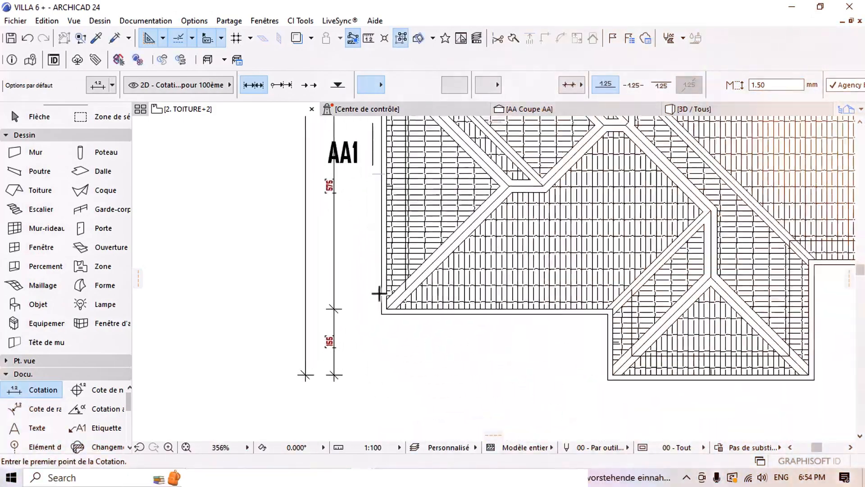
left_click(393, 321)
scroll(399, 318, "down", 3)
middle_click_drag(558, 337, 481, 272)
scroll(527, 318, "up", 8)
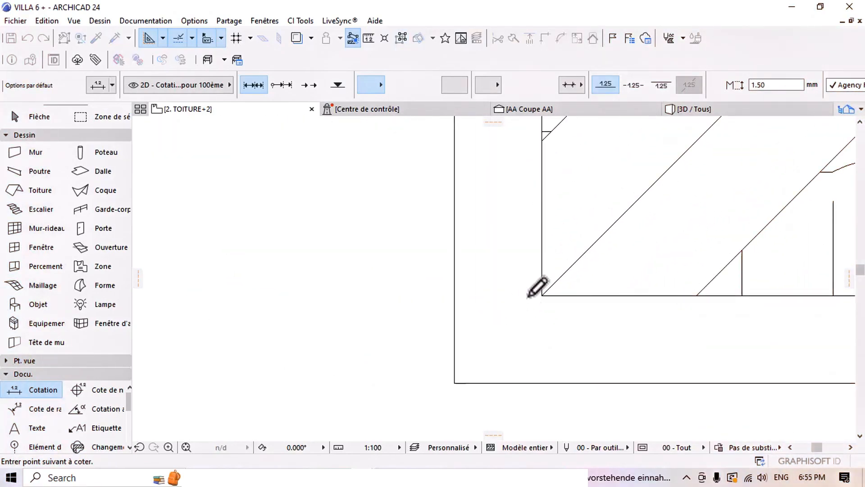
left_click(542, 295)
scroll(473, 282, "down", 5)
middle_click_drag(566, 294, 368, 293)
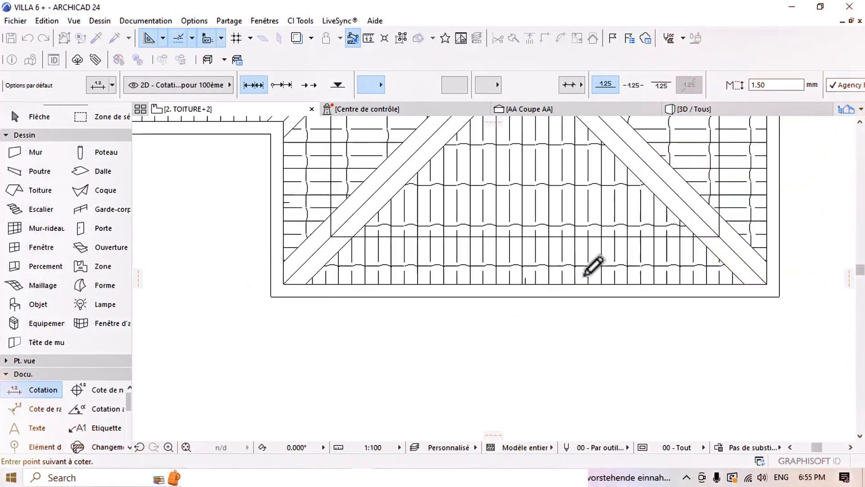
scroll(584, 276, "down", 1)
middle_click_drag(702, 274, 558, 276)
scroll(558, 276, "up", 3)
left_click(613, 291)
Add the roof's lower right corner to the horizontal chain and place its dimension line below the roof.
scroll(548, 284, "down", 6)
middle_click_drag(594, 225, 523, 314)
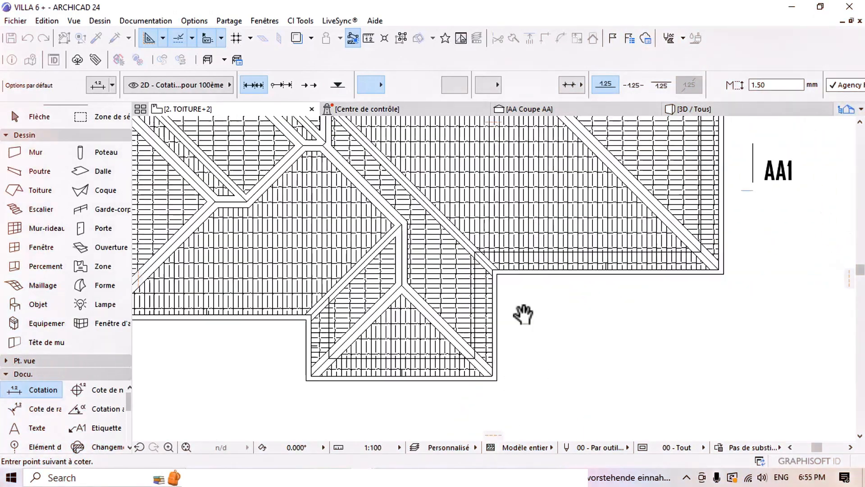
scroll(546, 274, "up", 6)
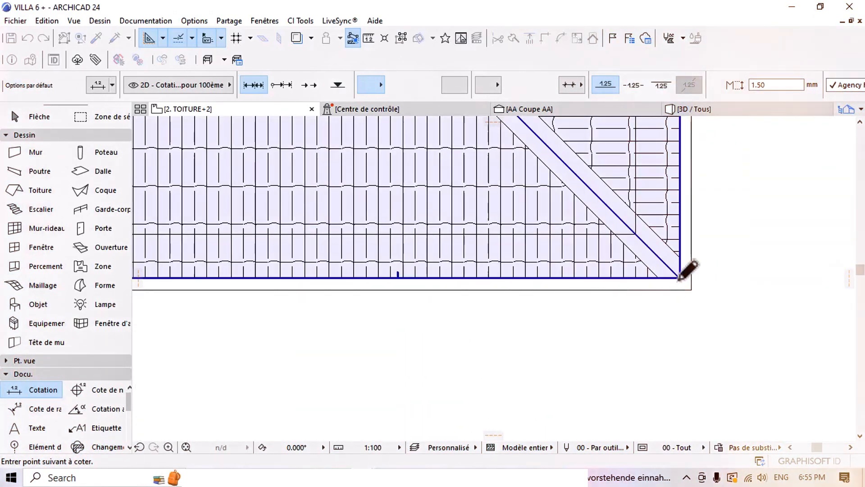
right_click(680, 276)
left_click(716, 359)
scroll(554, 309, "down", 5)
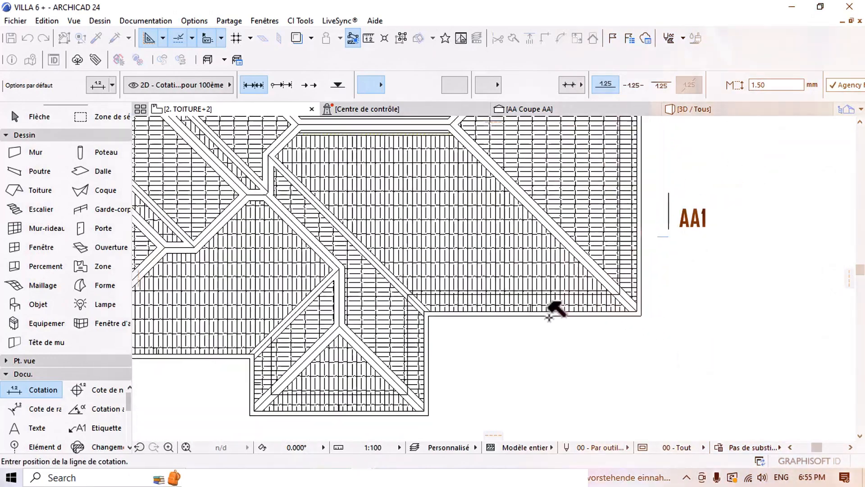
scroll(497, 292, "down", 3)
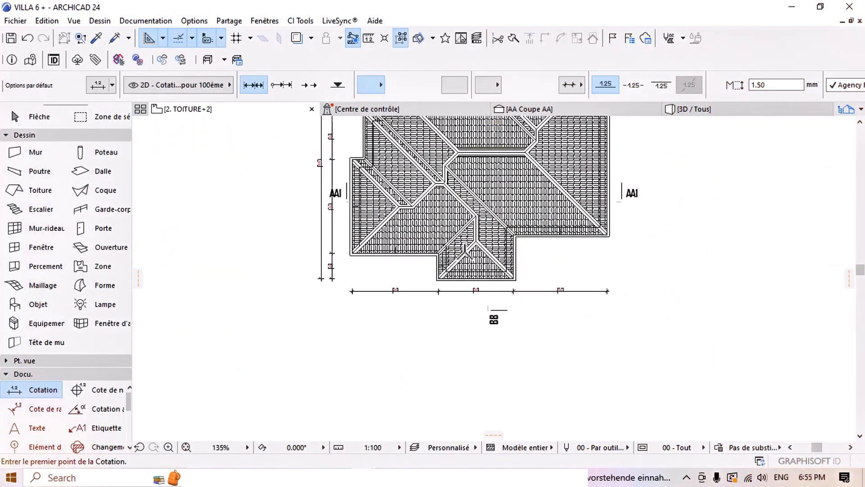
Dimension the roof's overall width between the ends of the upper horizontal chain, placing the line above that chain.
middle_click_drag(435, 190, 417, 338)
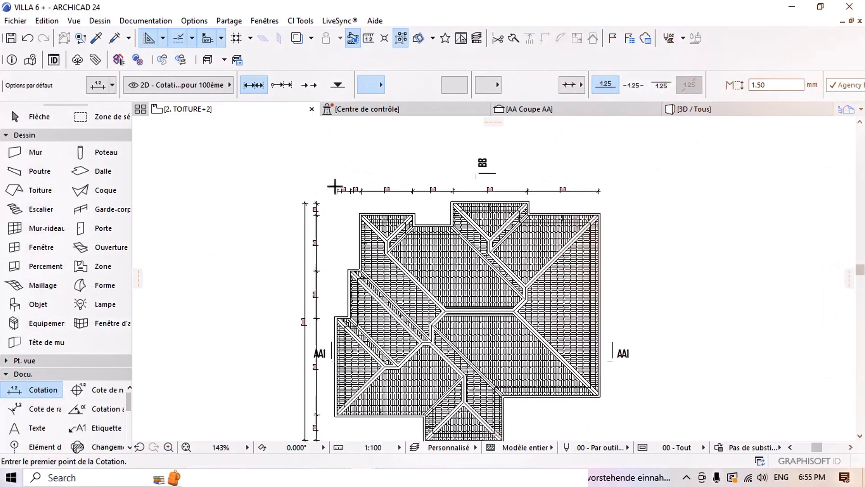
scroll(334, 187, "up", 3)
left_click(340, 193)
middle_click_drag(393, 207, 382, 207)
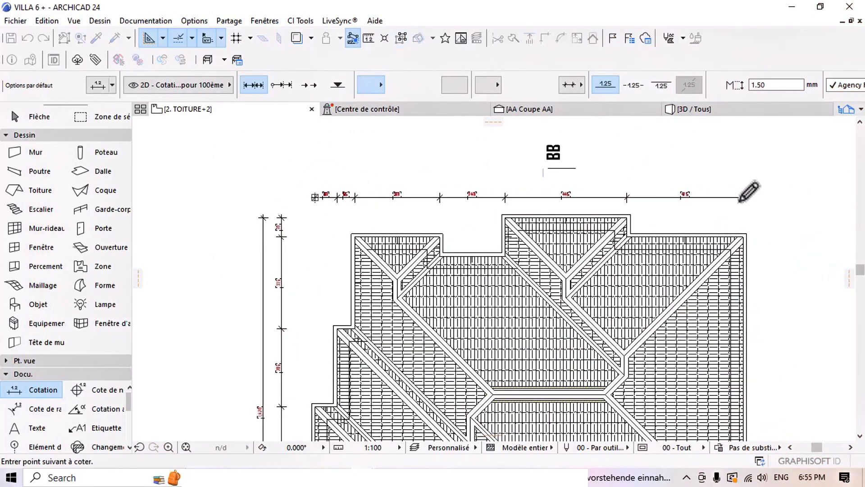
right_click(743, 194)
left_click(751, 282)
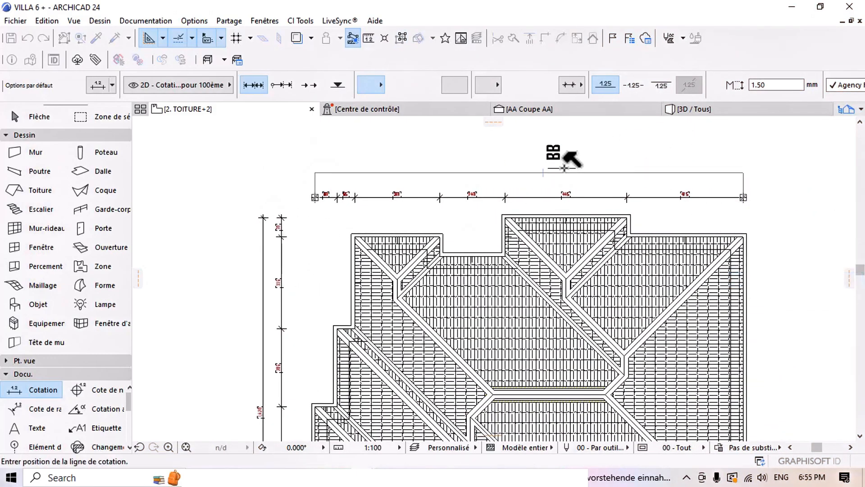
scroll(563, 160, "up", 2)
left_click(485, 187)
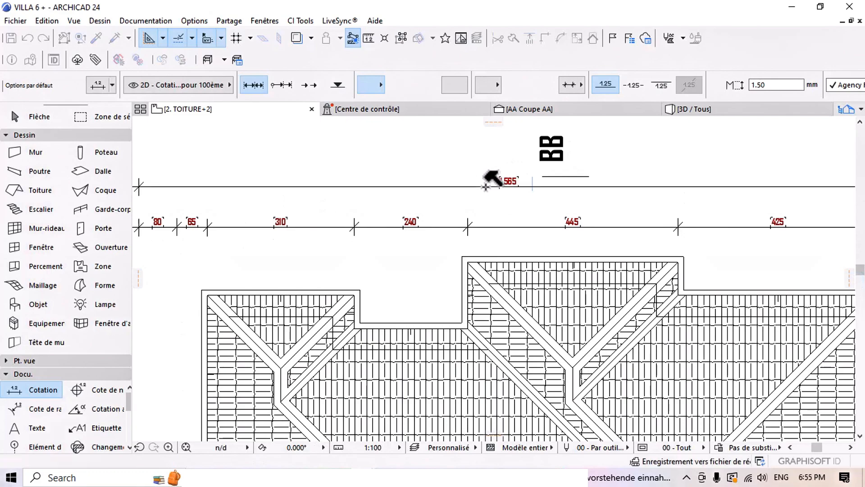
Start a vertical dimension chain at the projecting upper hip's right corner and add the roof's upper right corner.
scroll(487, 189, "down", 3)
scroll(501, 211, "up", 4)
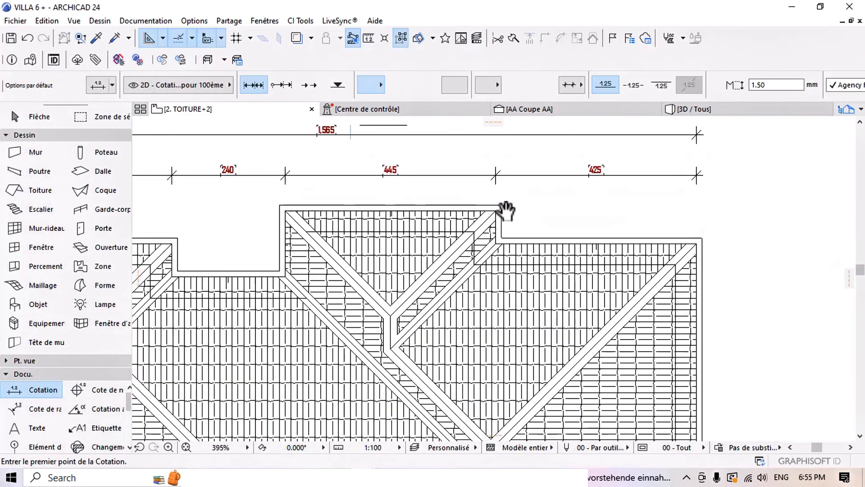
left_click(492, 214)
scroll(497, 205, "down", 3)
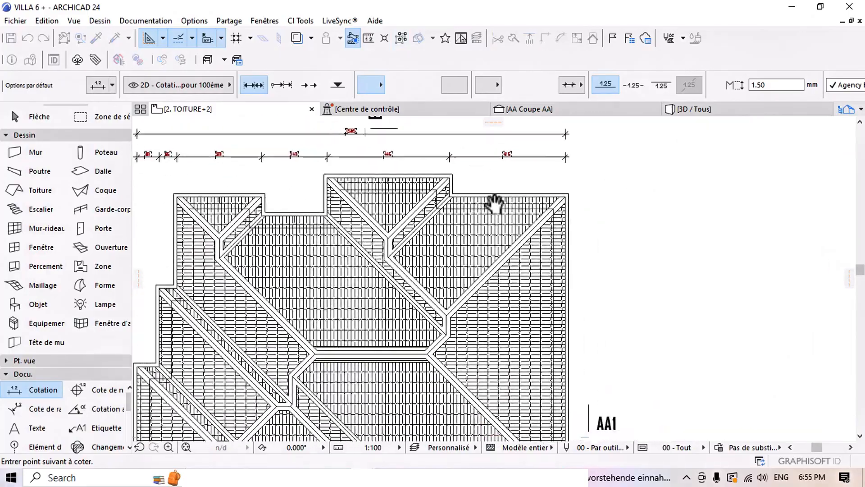
scroll(580, 178, "up", 2)
scroll(571, 184, "down", 3)
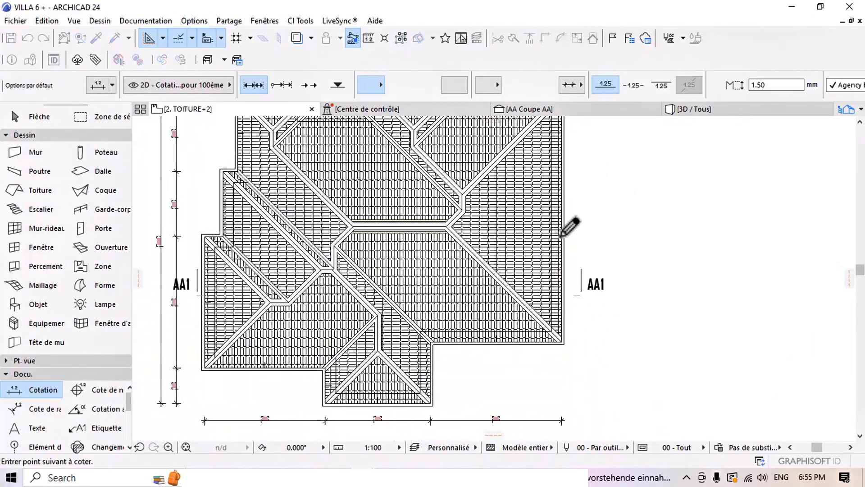
Add the roof's lower right corner and the lower hip's bottom right corner to the chain, placing its line along the right side.
scroll(563, 243, "up", 4)
scroll(586, 232, "down", 3)
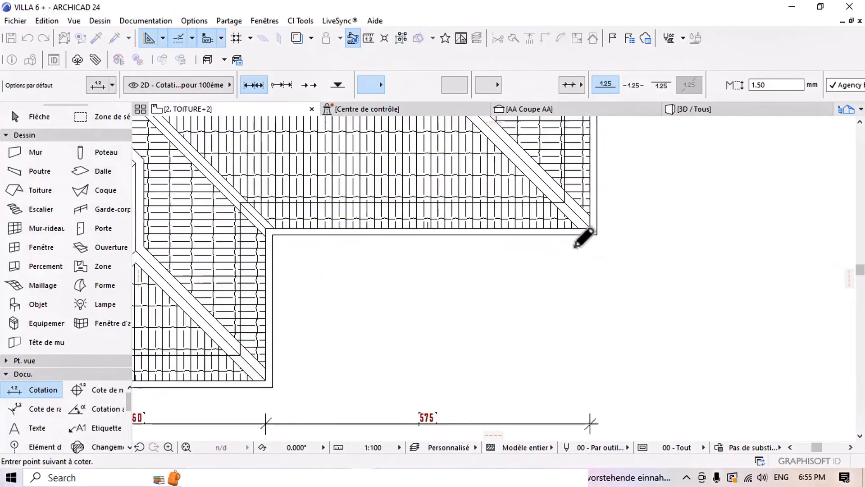
scroll(537, 272, "up", 2)
right_click(537, 272)
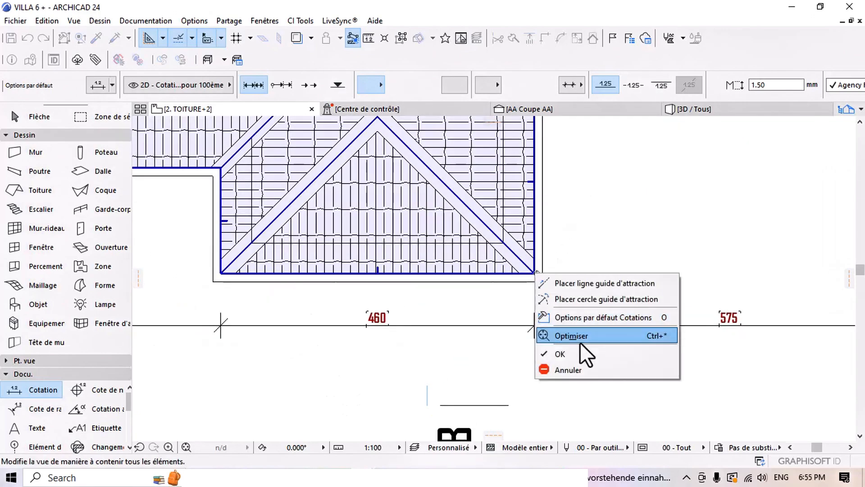
left_click(583, 353)
scroll(580, 300, "down", 4)
scroll(523, 295, "up", 3)
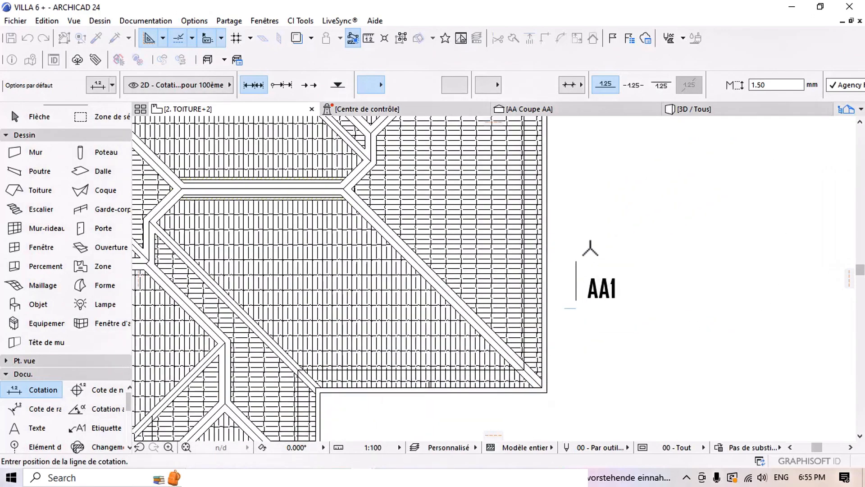
scroll(570, 239, "down", 4)
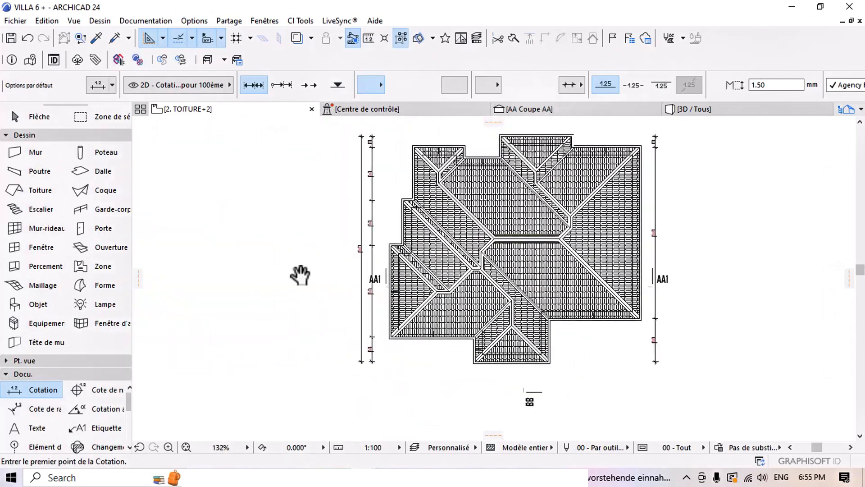
Stretch the left end of the AA1 section marker outward beyond the vertical dimension lines on the roof's left side.
left_click(27, 117)
scroll(397, 279, "up", 4)
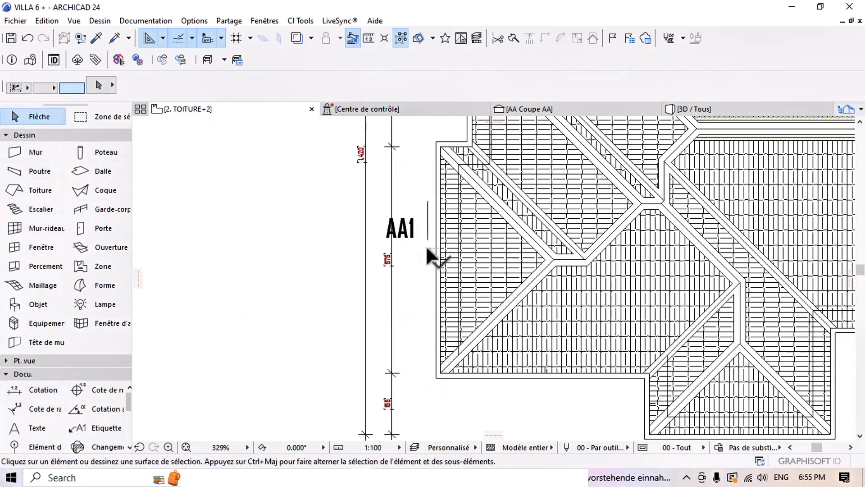
left_click(426, 245)
scroll(431, 247, "up", 3)
left_click(419, 260)
scroll(429, 257, "down", 3)
middle_click_drag(395, 260, 419, 260)
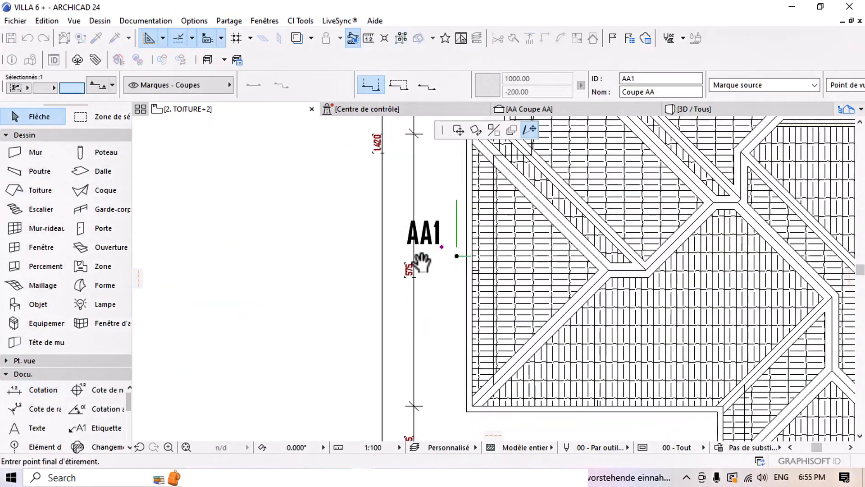
left_click(326, 255)
Examine the section markers and dimension chains around the whole roof, and clear the selection.
scroll(473, 217, "down", 3)
middle_click_drag(527, 158, 450, 233)
scroll(487, 212, "down", 3)
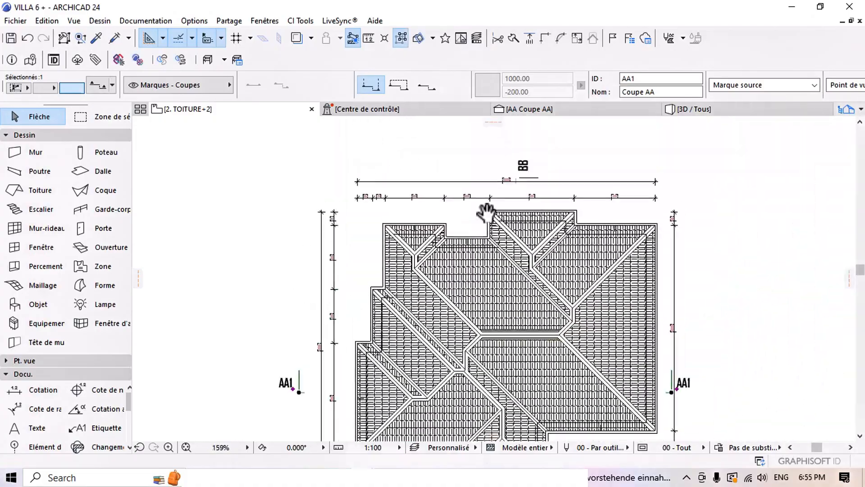
scroll(547, 187, "up", 5)
scroll(480, 227, "down", 2)
scroll(477, 220, "down", 4)
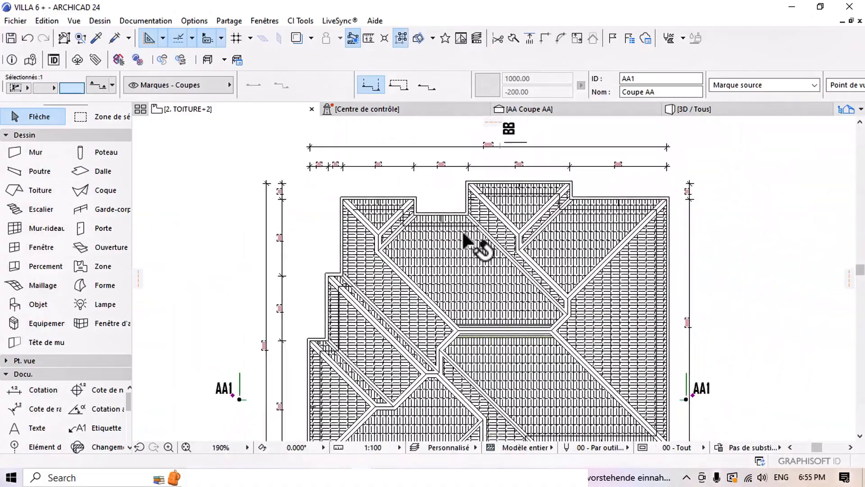
middle_click_drag(486, 264, 443, 284)
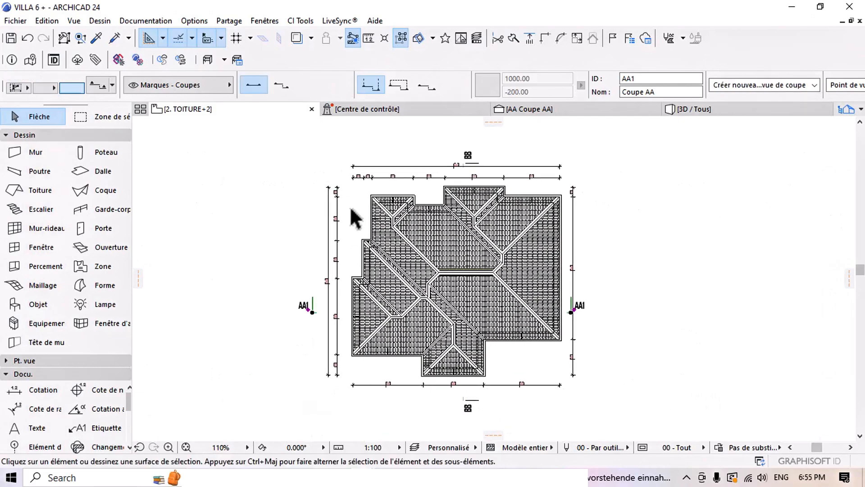
key("Escape")
Draw a small rectangular solid fill on the upper middle roof slope, just below the recessed eave.
scroll(479, 284, "up", 4)
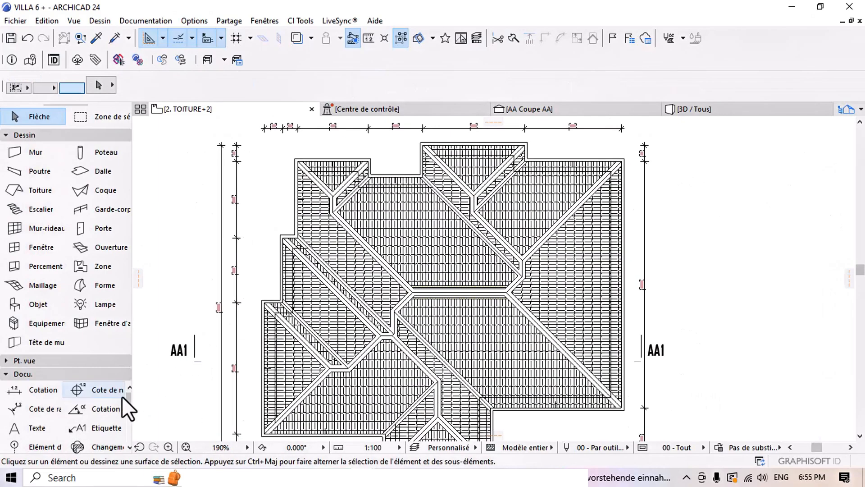
scroll(30, 402, "down", 2)
left_click(31, 390)
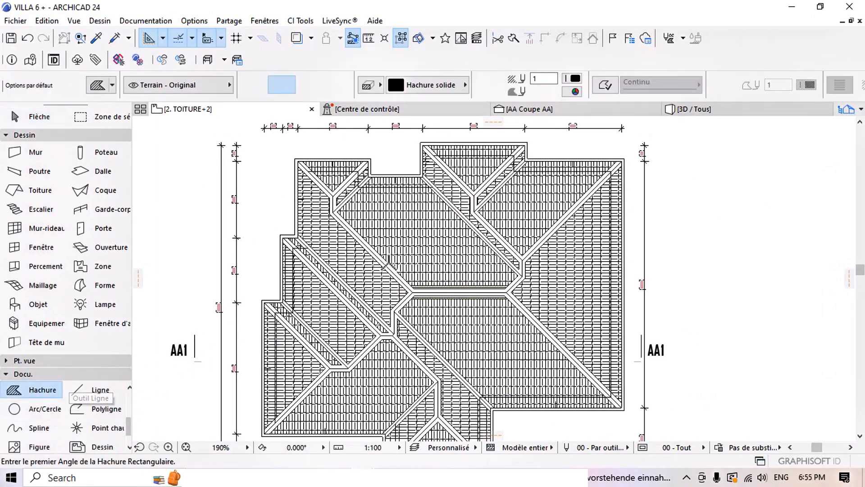
scroll(392, 251, "up", 2)
scroll(393, 250, "up", 5)
middle_click_drag(356, 236, 458, 269)
scroll(359, 265, "down", 2)
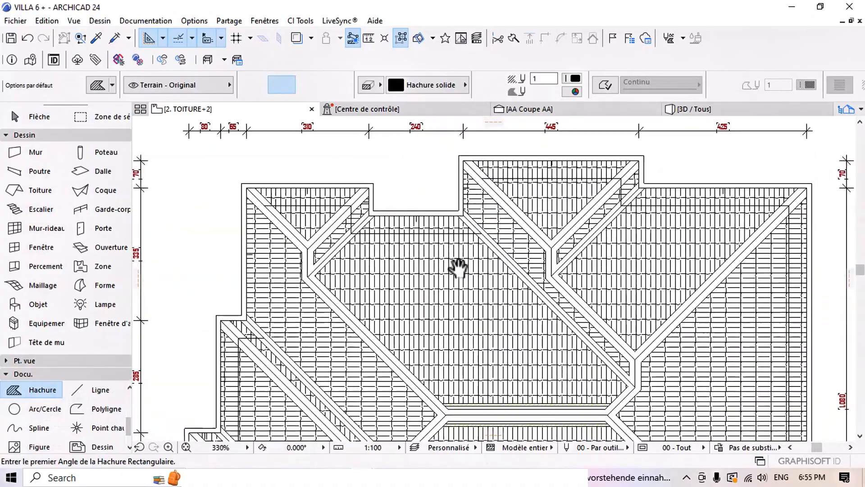
scroll(413, 249, "up", 3)
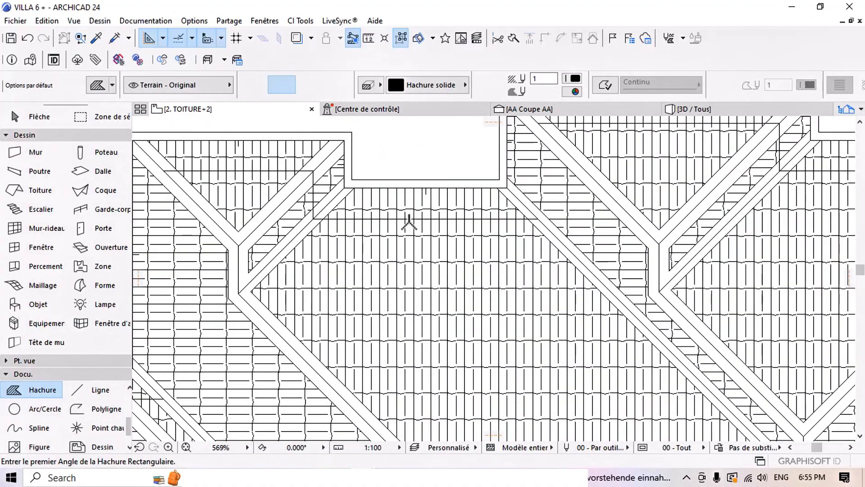
left_click(409, 223)
key("Escape")
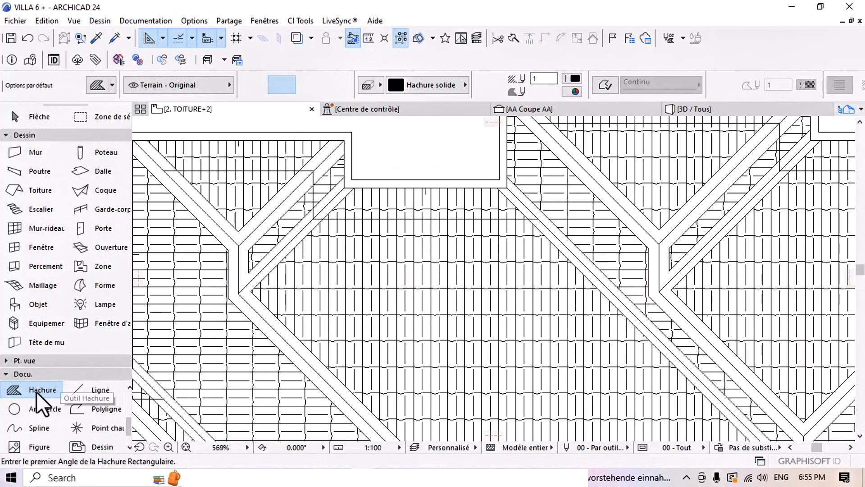
left_click(407, 231)
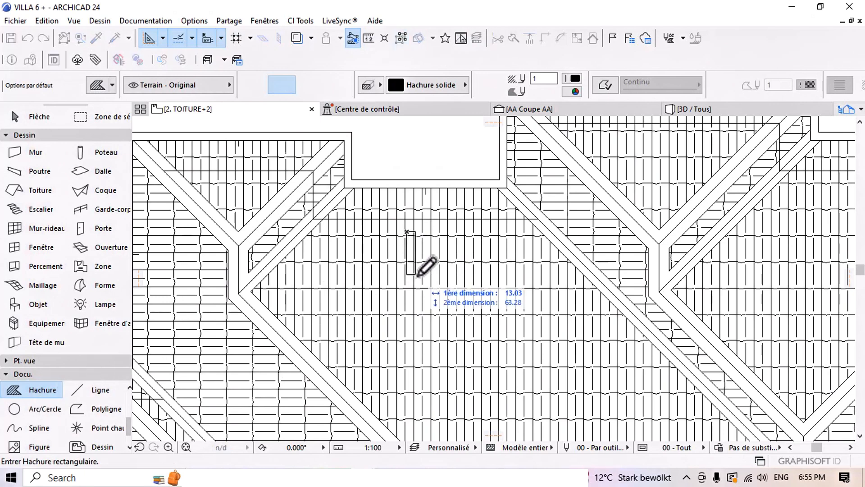
left_click(452, 293)
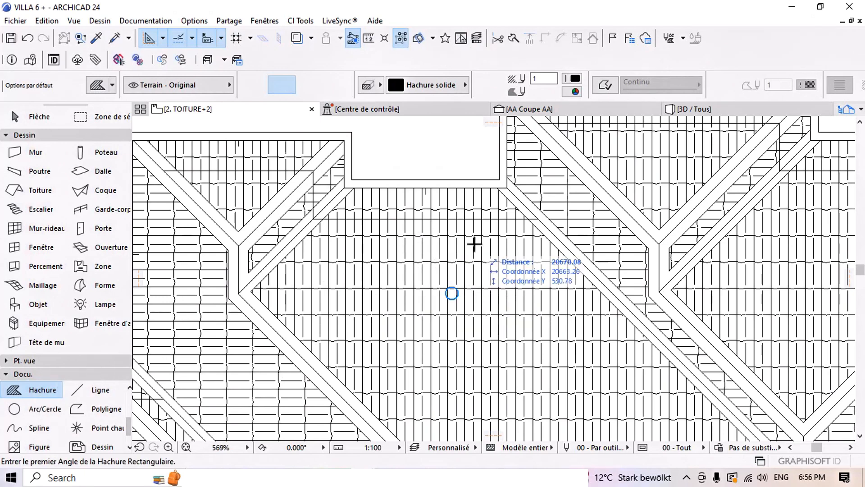
Bring the rectangular fill to the front of the display order, above the roof tiles.
right_click(451, 293)
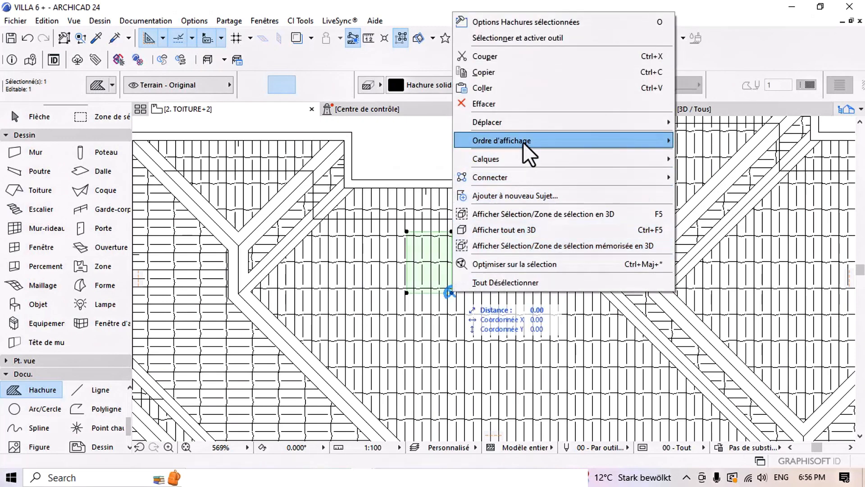
mouse_move(525, 144)
left_click(714, 140)
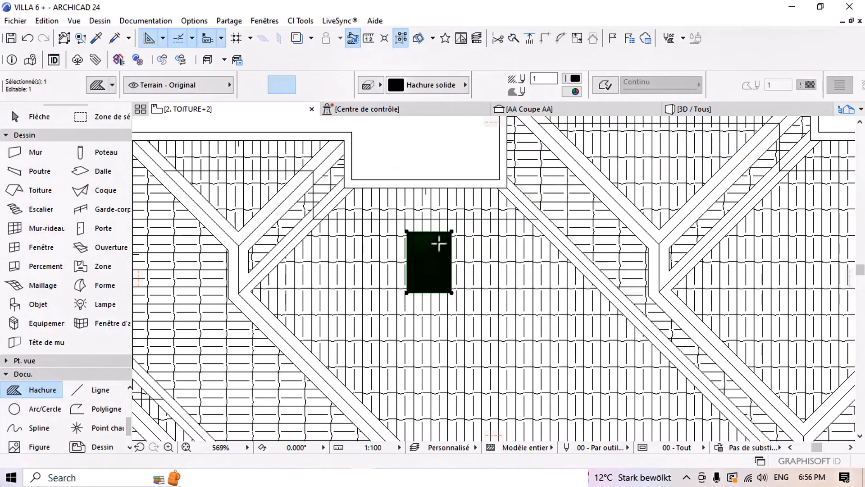
Reshape the rectangular fill into an upward-pointing triangle by moving both upper corners to the midpoint of its upper edge.
scroll(425, 248, "up", 5)
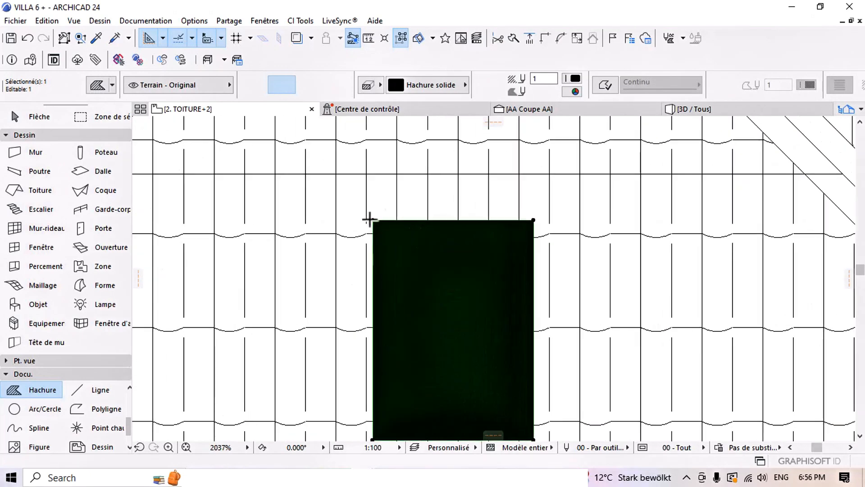
left_click(373, 220)
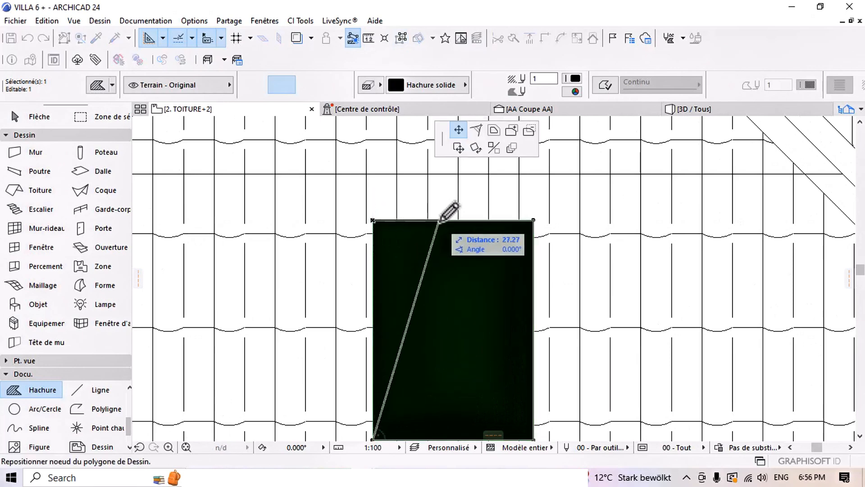
left_click(451, 219)
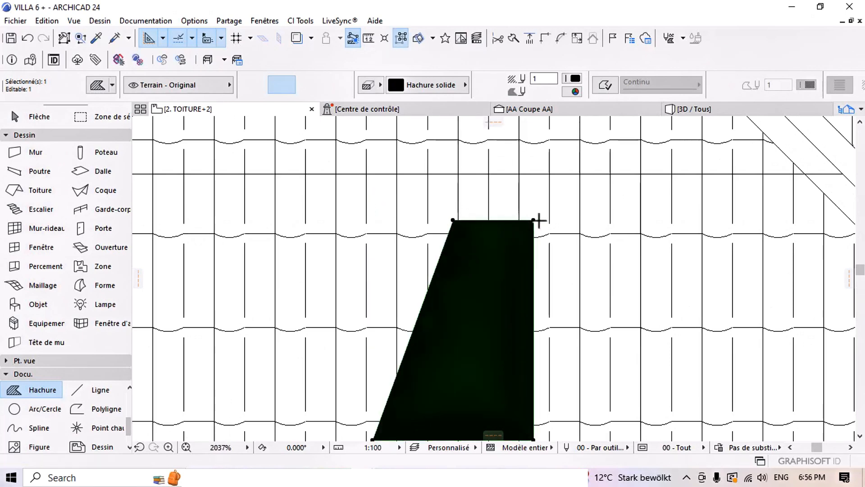
left_click(534, 220)
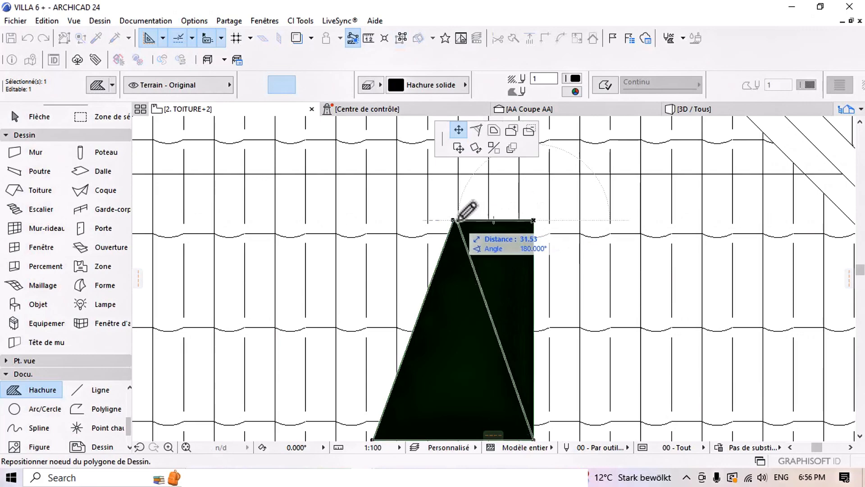
left_click(452, 220)
Insert a new node at the middle of the triangle's base and pull it upward about 20 to form a notched arrowhead.
scroll(473, 290, "down", 2)
scroll(469, 318, "up", 3)
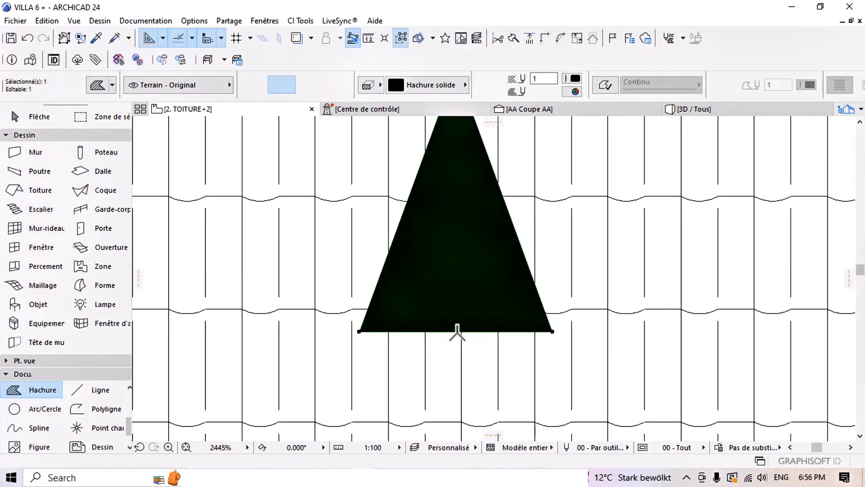
left_click(456, 332)
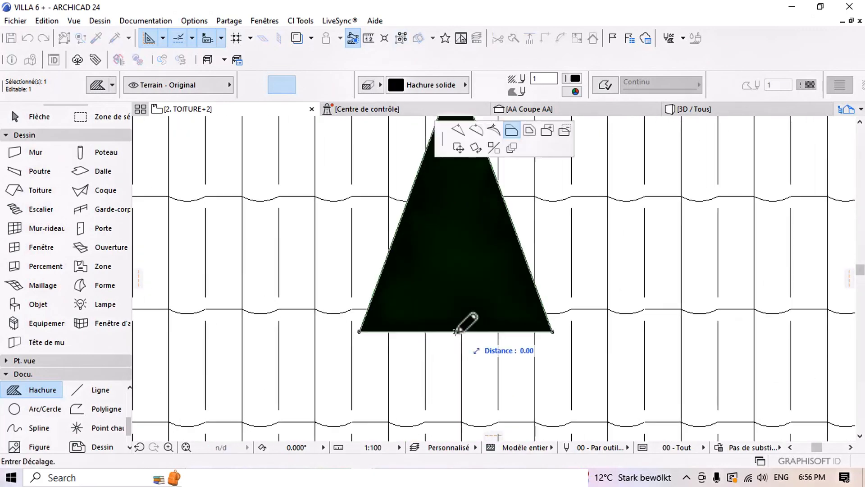
left_click(458, 130)
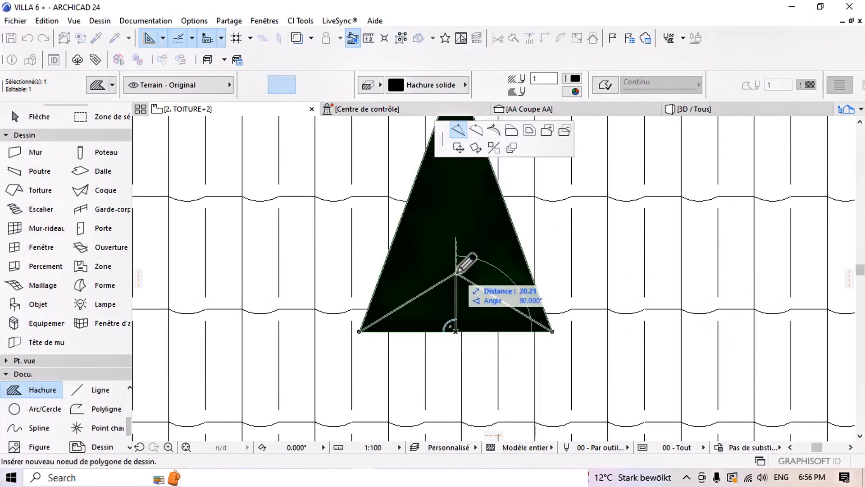
left_click(457, 272)
scroll(458, 274, "down", 10)
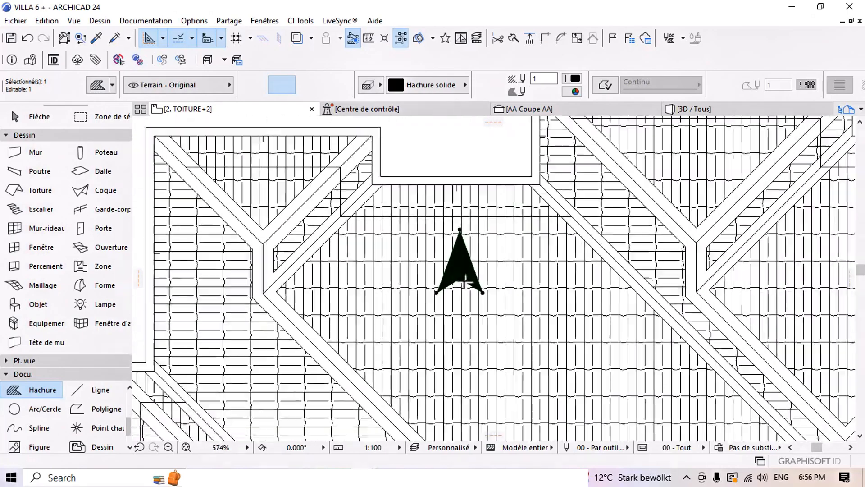
scroll(455, 253, "down", 3)
middle_click_drag(462, 266, 463, 245)
scroll(461, 218, "up", 3)
left_click(56, 116)
scroll(440, 211, "up", 6)
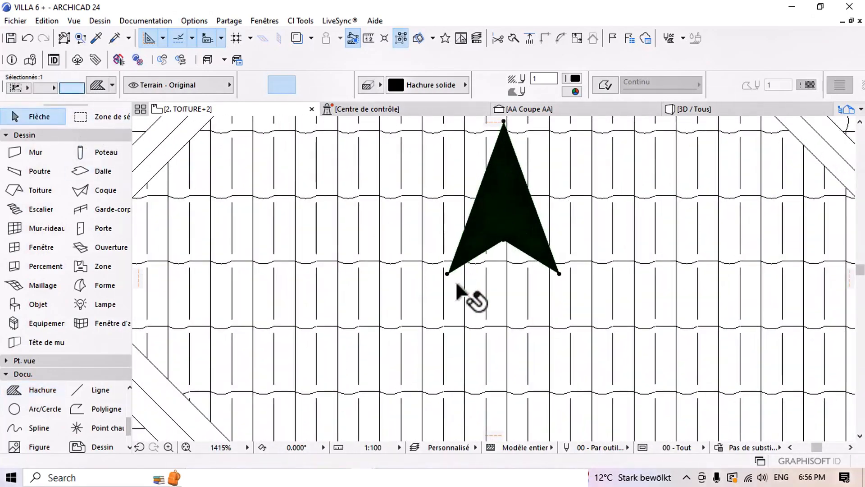
left_click(447, 273)
left_click(449, 273)
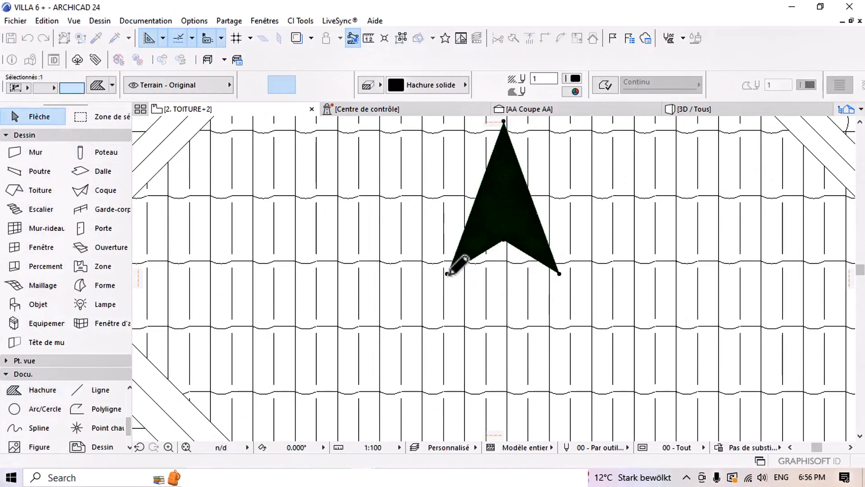
scroll(449, 273, "down", 2)
left_click(108, 408)
scroll(407, 307, "down", 2)
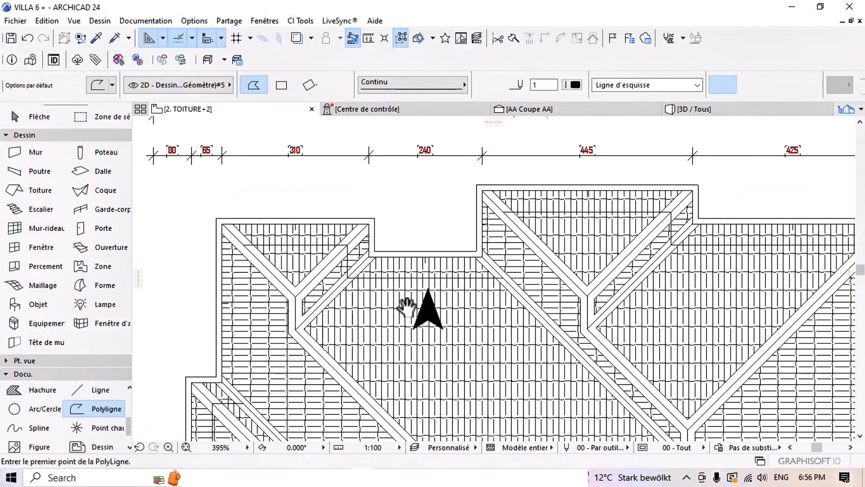
left_click(415, 185)
left_click(398, 231)
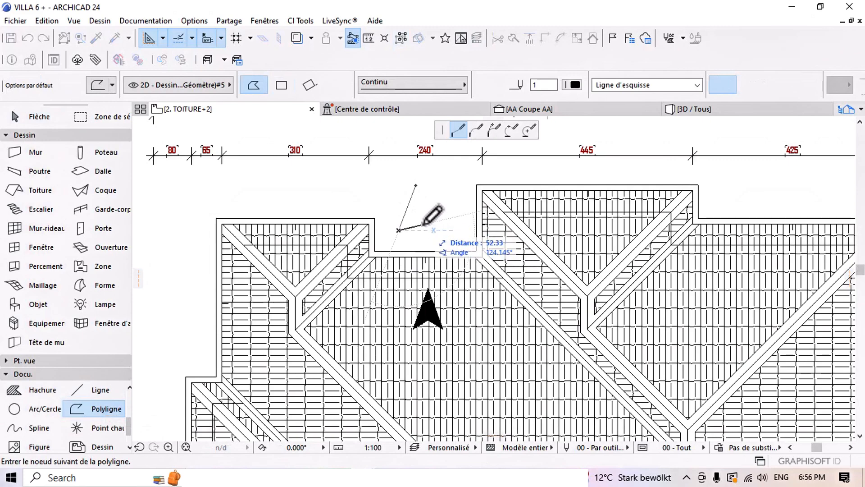
left_click(423, 295)
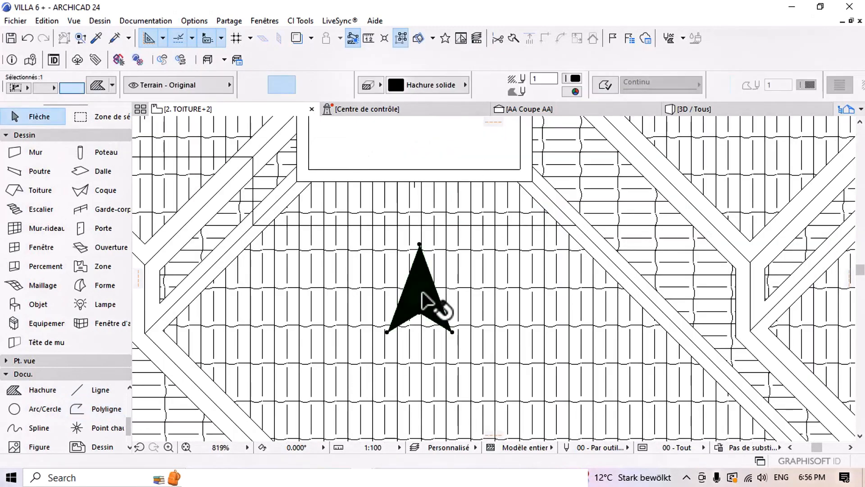
scroll(428, 274, "down", 2)
left_click(419, 179)
Add a text label reading "Pente35/100" on the roof slope just below the arrowhead.
scroll(58, 392, "down", 4)
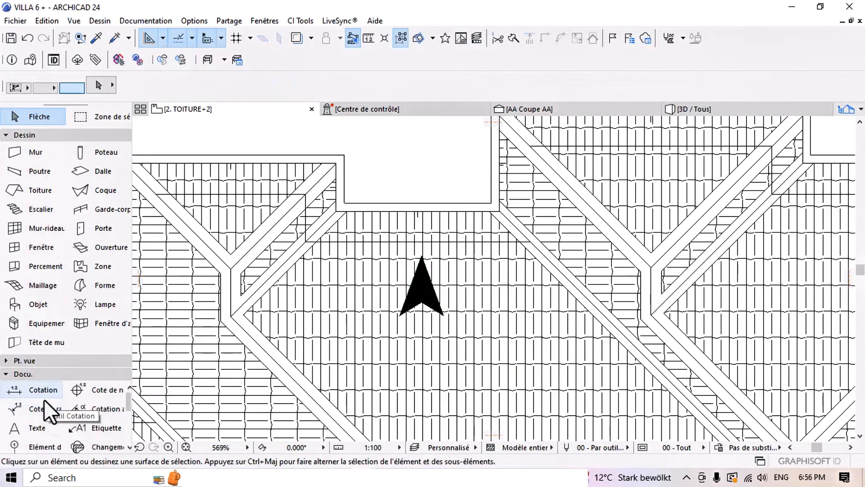
left_click(26, 428)
scroll(386, 309, "up", 3)
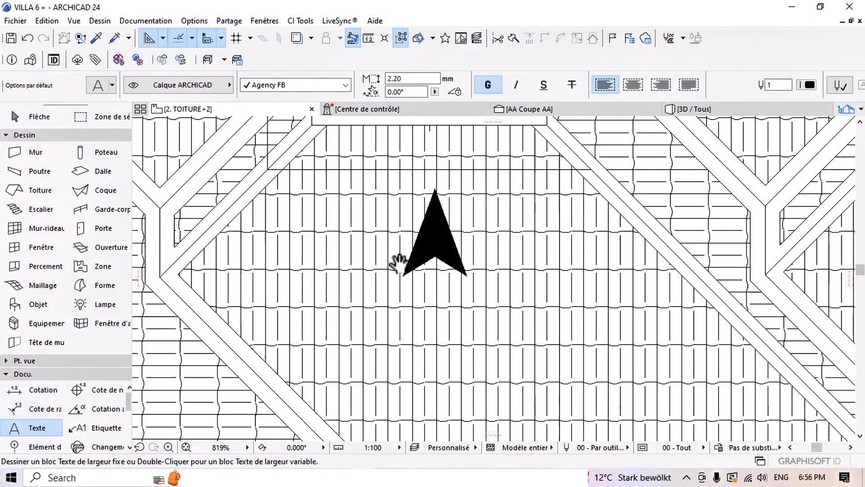
left_click(388, 313)
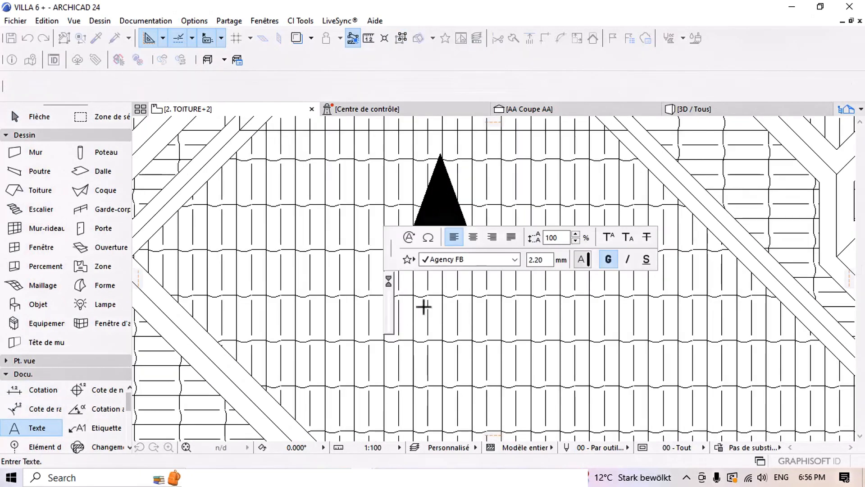
type("P")
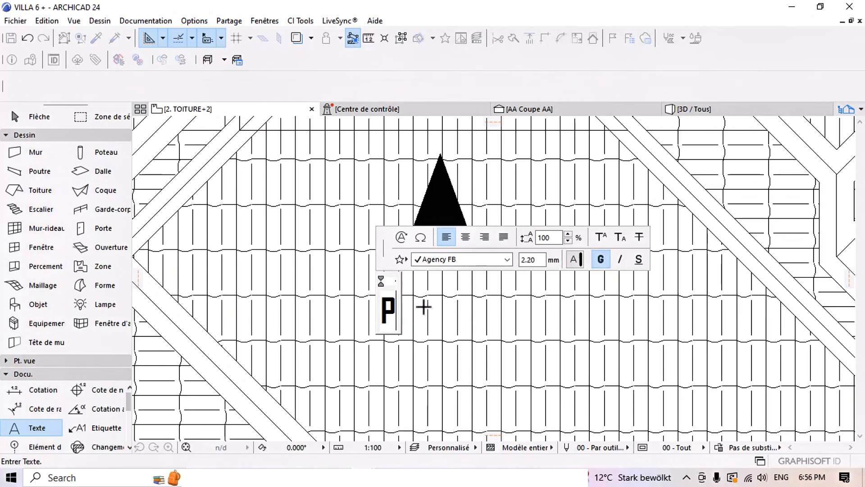
type("ente")
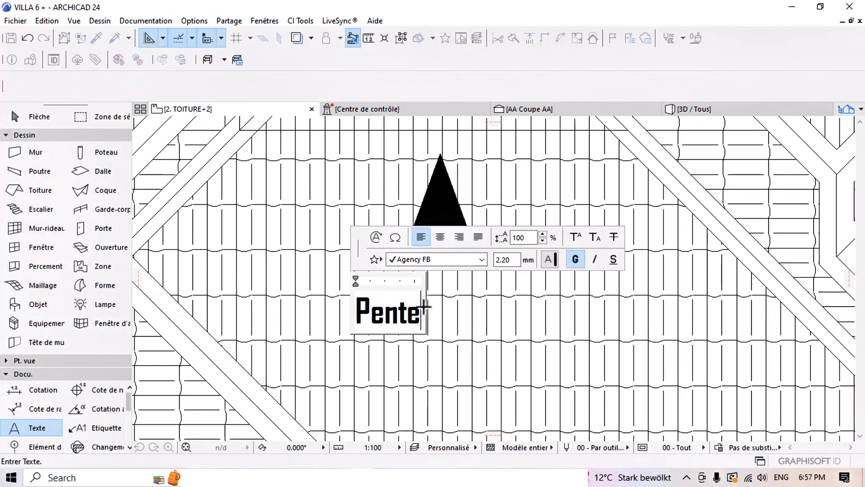
type("35/100")
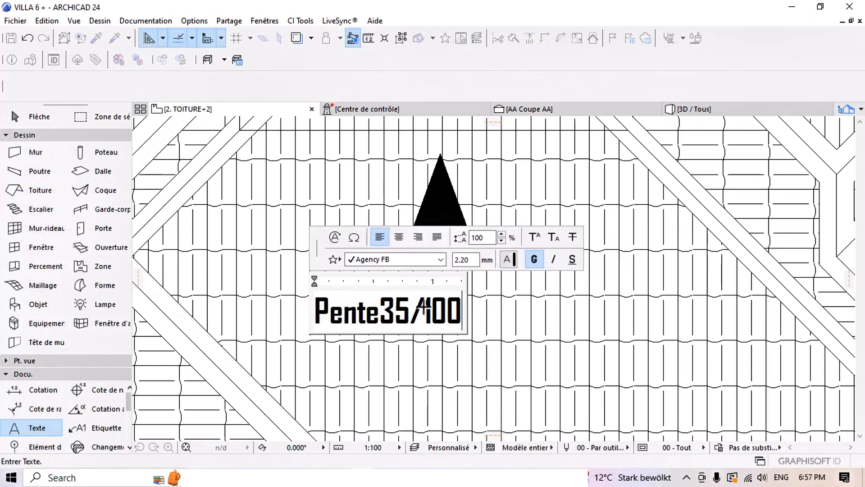
left_click(487, 344)
Select the roof to check its pitch setting, and clear the selection.
scroll(522, 288, "down", 6)
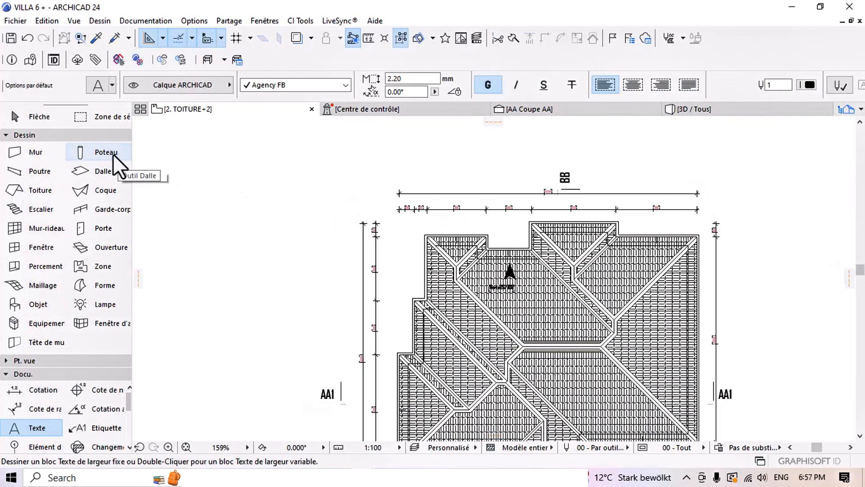
left_click(61, 115)
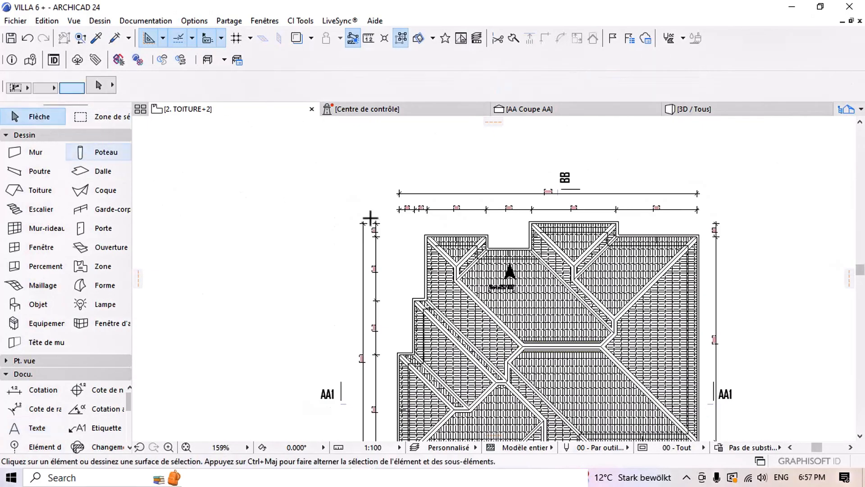
left_click(466, 291)
scroll(465, 252, "up", 5)
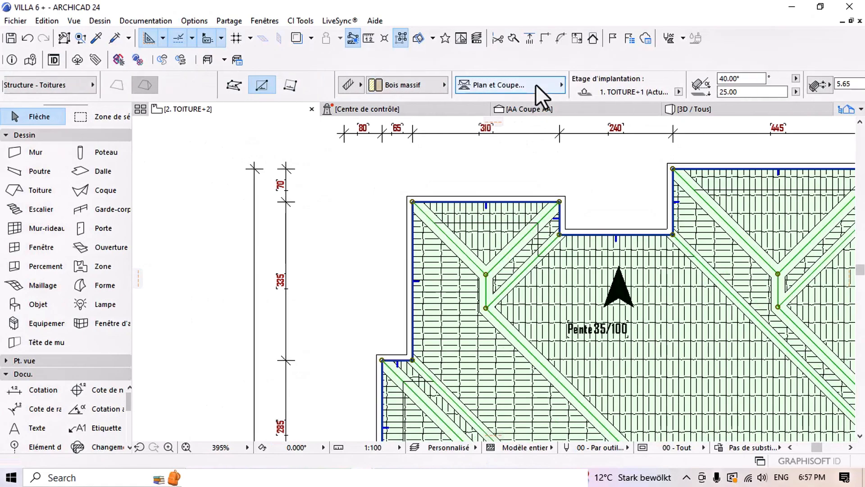
scroll(535, 83, "down", 3)
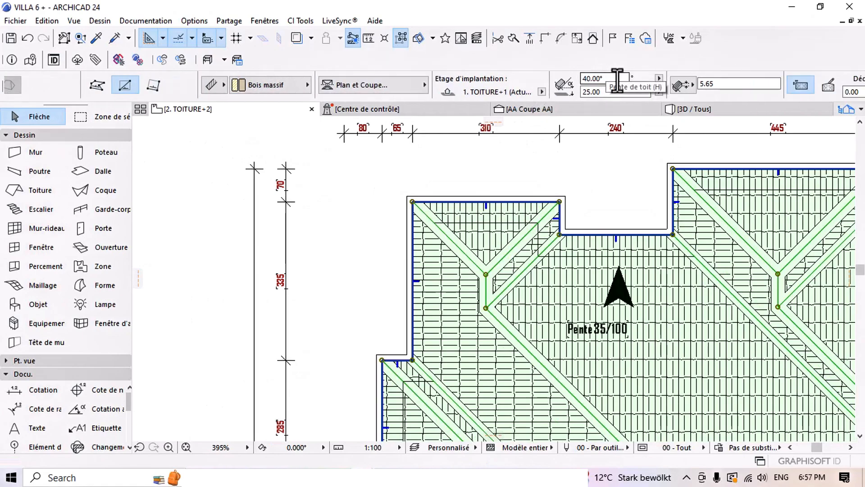
middle_click_drag(600, 200, 506, 178)
left_click(515, 177)
Edit the slope label below the arrowhead to read "Pente 40/100".
scroll(525, 311, "up", 10)
middle_click_drag(486, 266, 533, 236)
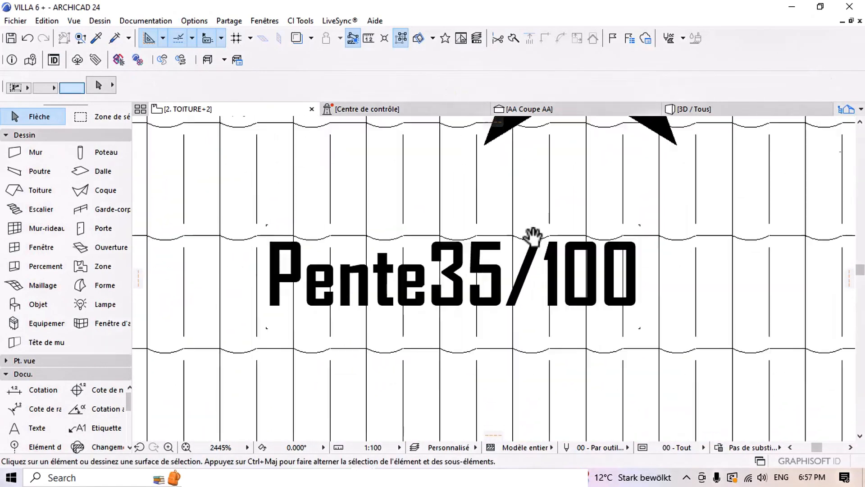
left_click(512, 261)
double_click(502, 257)
left_click_drag(503, 261, 439, 266)
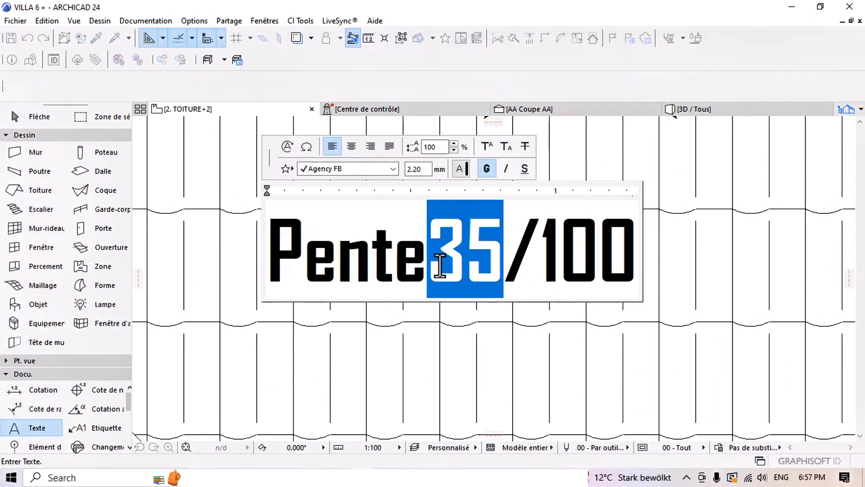
type("40")
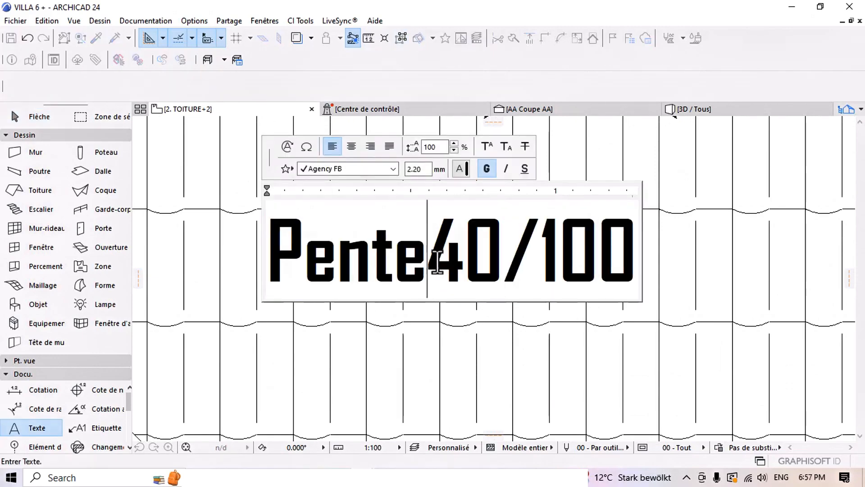
key("Escape")
scroll(469, 282, "down", 5)
Set the slope label's font to Segoe Print and its text height to 1.00 mm.
left_click(318, 85)
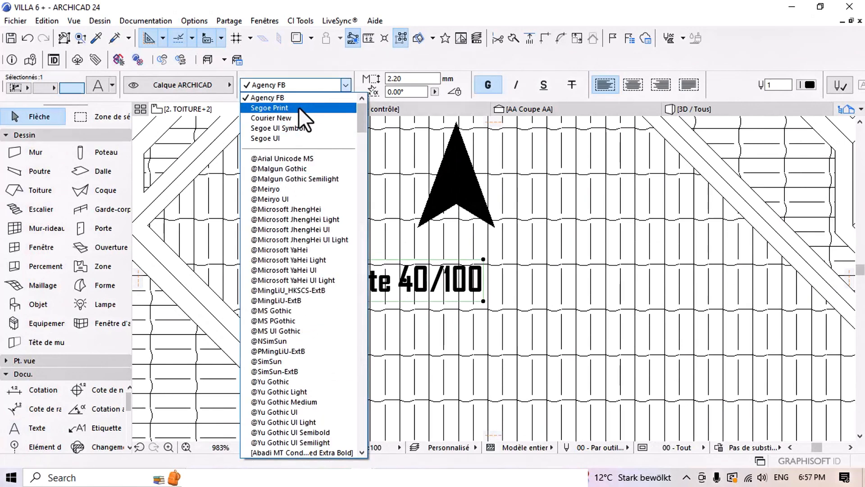
left_click(298, 107)
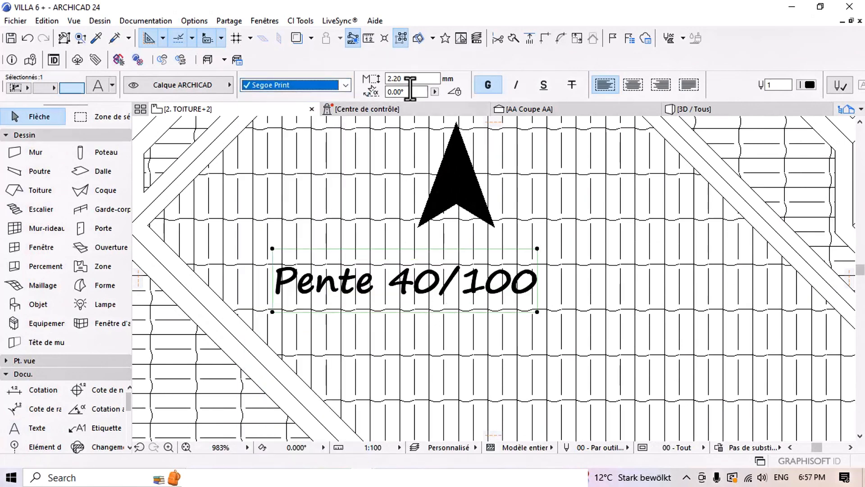
type("1.00")
key("Return")
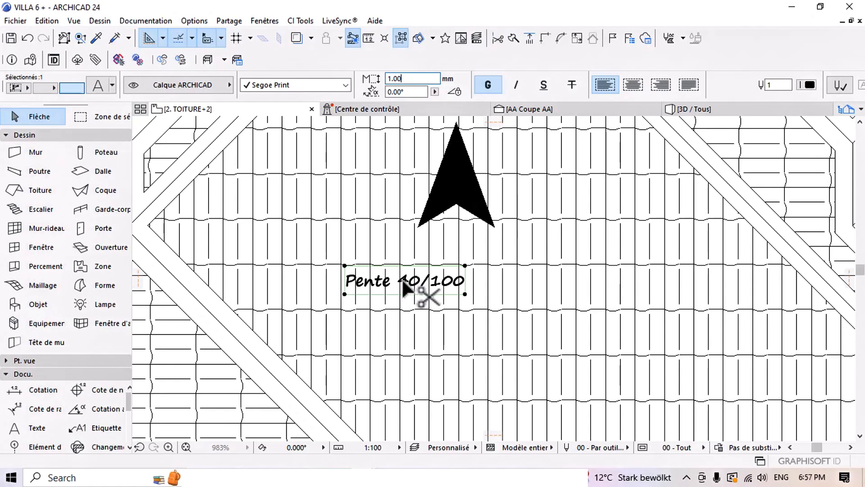
Rotate the slope label 90° so it reads upward, and move it alongside the arrowhead's left side.
key("ctrl+e")
left_click(401, 281)
left_click(450, 291)
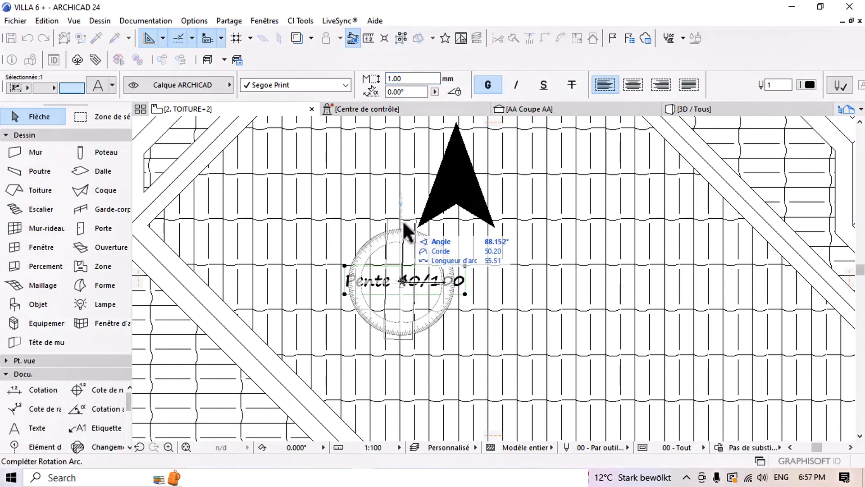
left_click(401, 220)
left_click(401, 280)
middle_click_drag(408, 187, 404, 254)
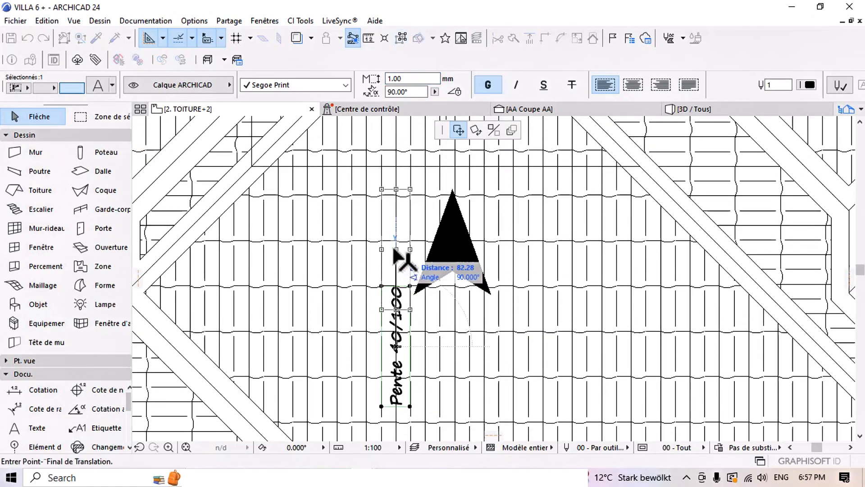
left_click(395, 246)
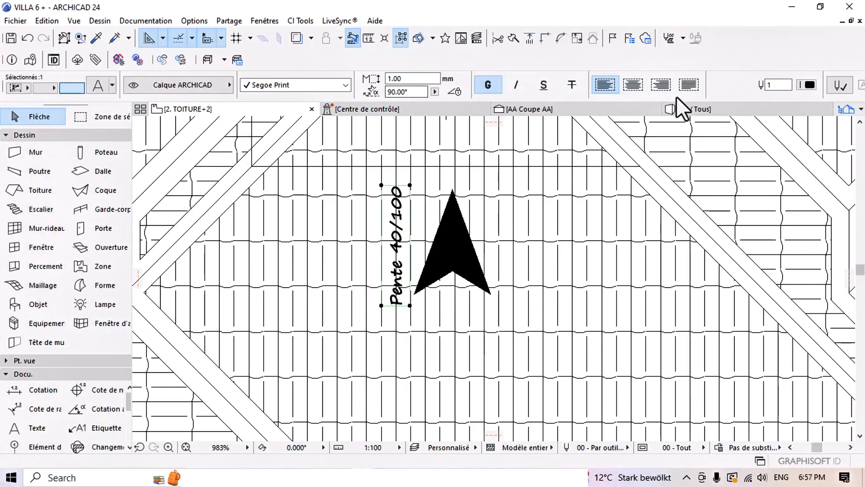
Change the slope label's text pen to the dark red pen 8, and clear the selection.
left_click(807, 84)
left_click(672, 112)
scroll(410, 199, "down", 3)
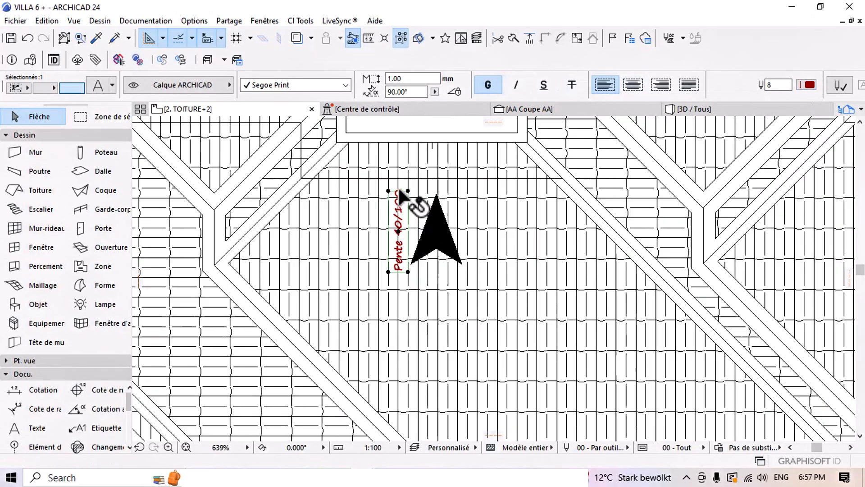
left_click(473, 185)
Narrow the black slope arrowhead by moving its two base corners inward toward the centre axis.
middle_click_drag(464, 305, 459, 262)
scroll(460, 240, "up", 3)
left_click(474, 256)
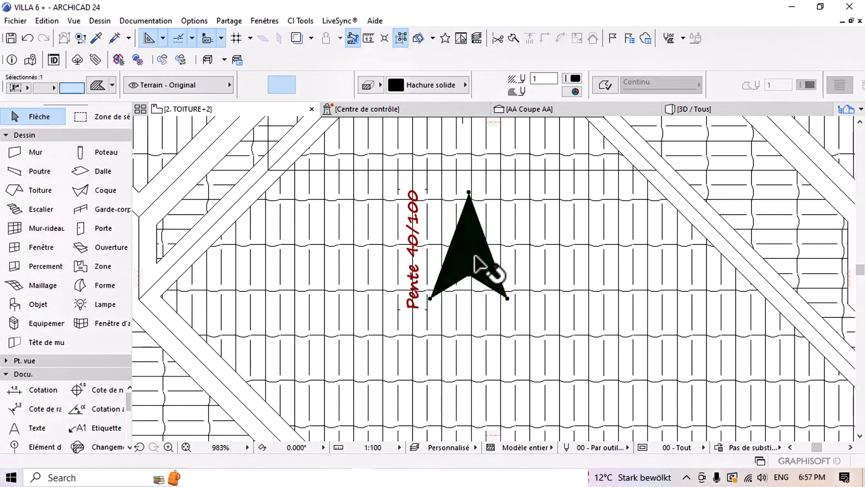
scroll(474, 259, "up", 3)
left_click(532, 321)
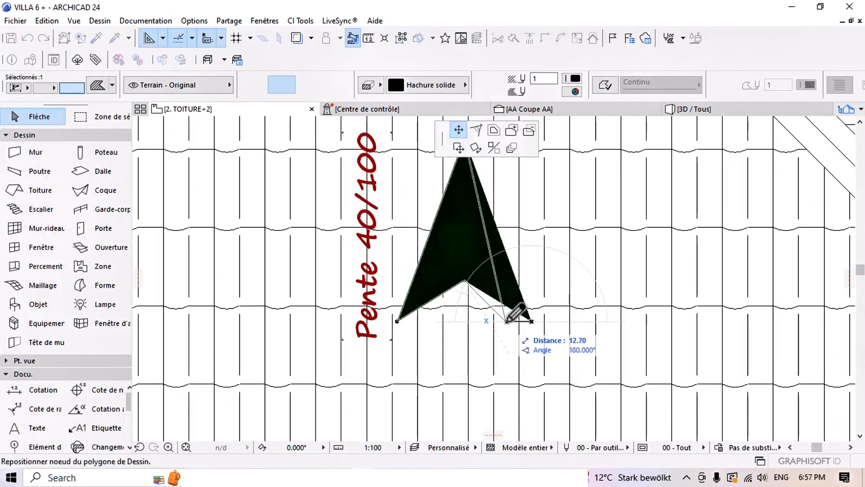
left_click(503, 321)
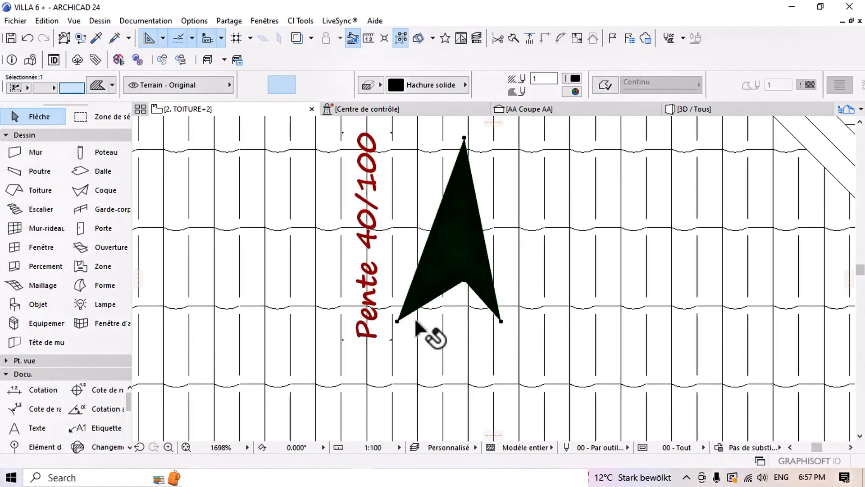
left_click(396, 321)
left_click(428, 321)
scroll(444, 252, "down", 2)
middle_click_drag(443, 252, 450, 311)
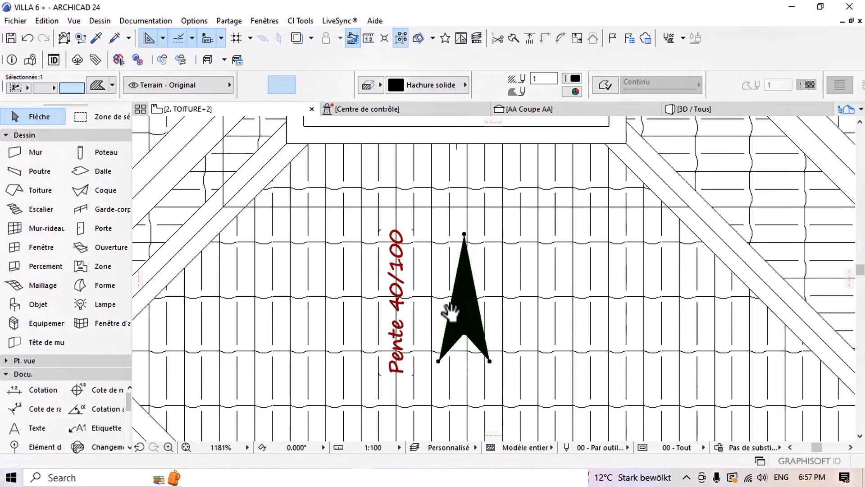
Move the "Pente 40/100" label closer to the narrowed arrowhead and group the two together.
left_click(397, 330)
left_click(397, 303)
left_click(411, 308)
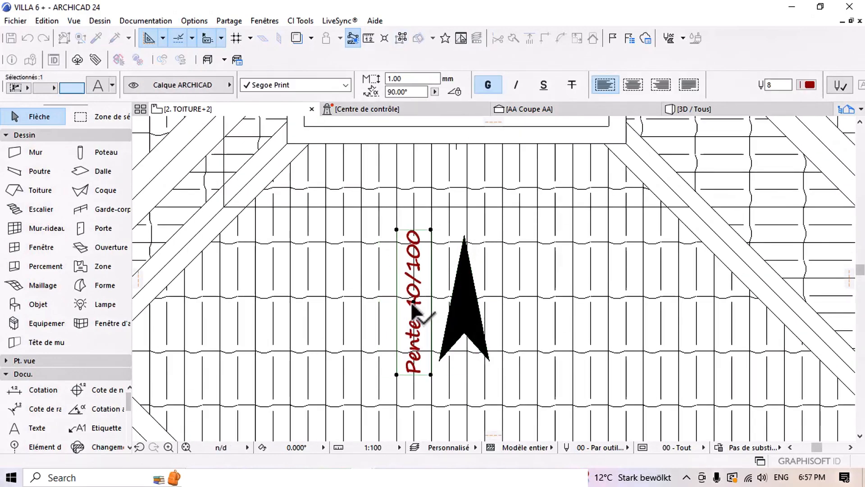
scroll(456, 231, "down", 2)
left_click(464, 247, "shift")
middle_click_drag(462, 244, 455, 286)
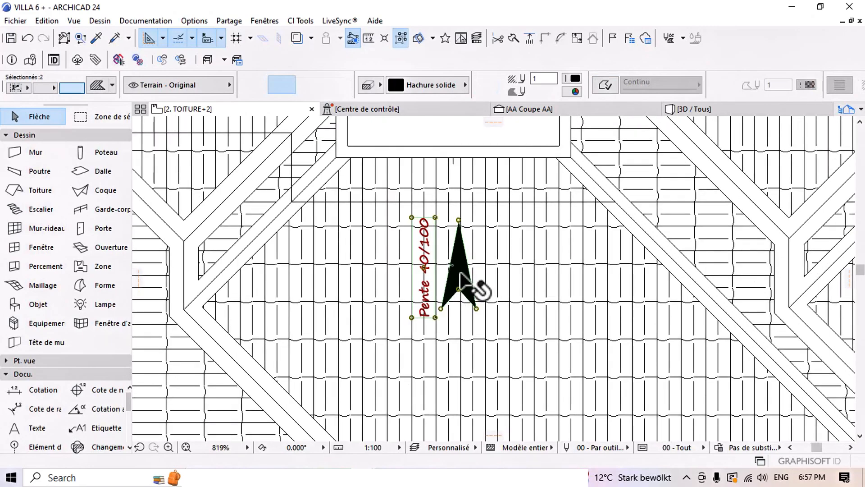
Copy the labelled slope arrow twice onto the north-east roof slope under the 425 dimension, side by side.
key("ctrl+shift+d")
left_click(459, 289)
scroll(459, 289, "down", 5)
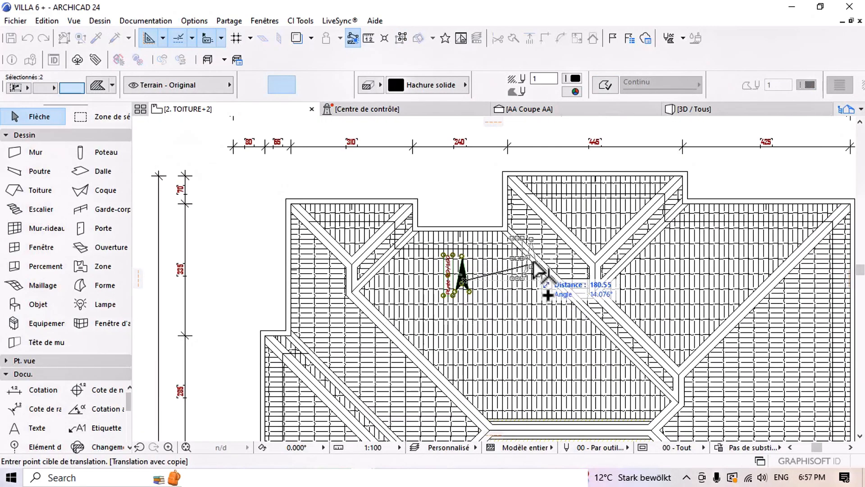
middle_click_drag(731, 232, 536, 272)
scroll(536, 272, "up", 1)
scroll(542, 280, "up", 2)
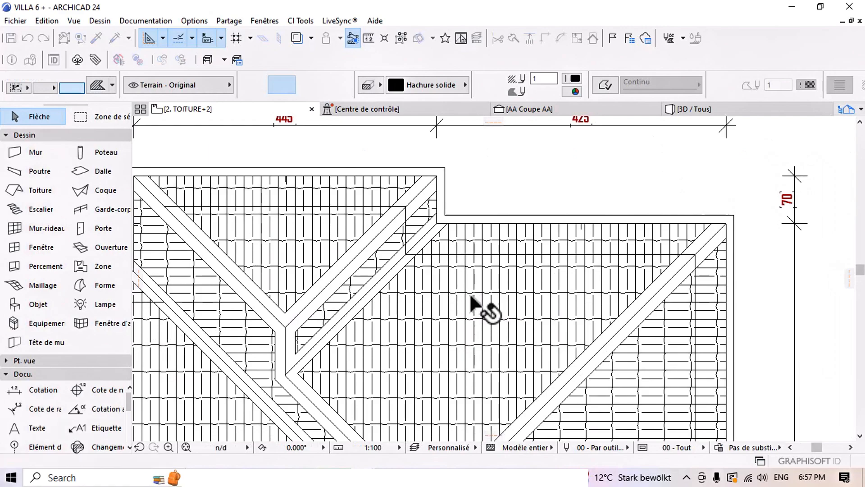
left_click(596, 289)
Place another copy of the labelled slope arrow on the large east roof slope.
key("ctrl+shift+d")
left_click(596, 289)
scroll(595, 288, "down", 5)
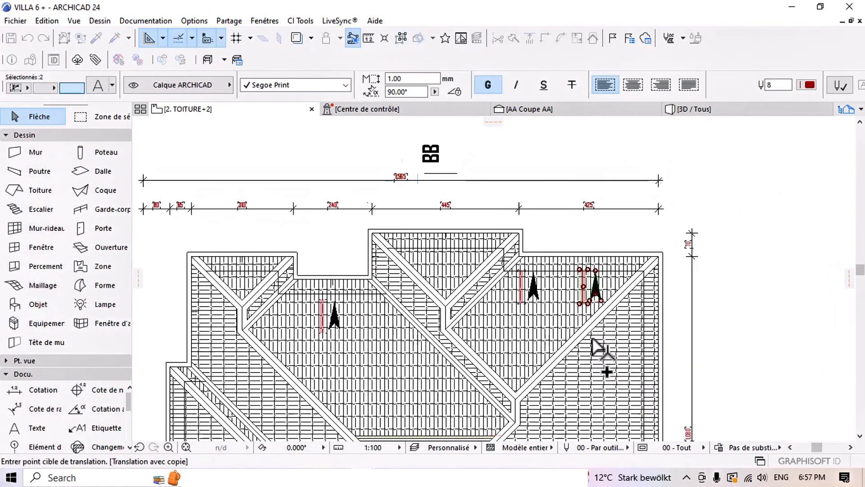
middle_click_drag(605, 387, 457, 289)
scroll(457, 289, "up", 3)
scroll(458, 289, "up", 1)
left_click(456, 295)
Rotate the east slope's labelled arrow 90° clockwise to point outward and move it close to the eaves.
key("ctrl+e")
left_click(448, 294)
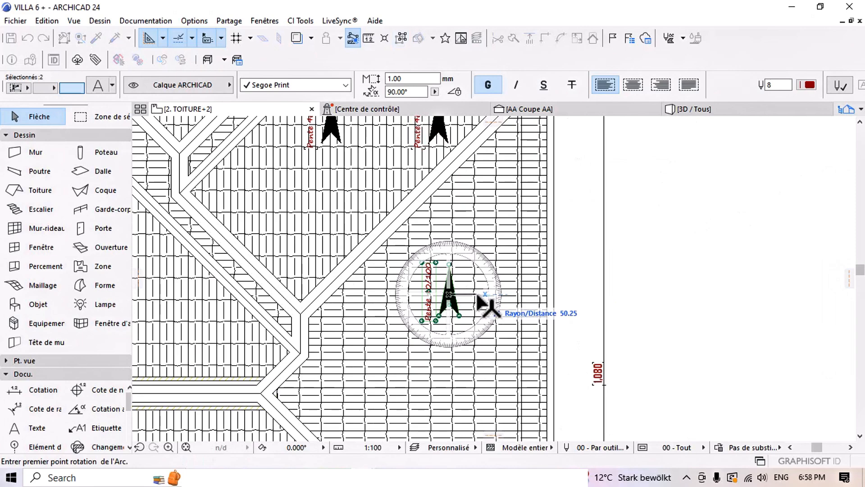
left_click(478, 295)
left_click(449, 322)
key("ctrl+d")
left_click(477, 295)
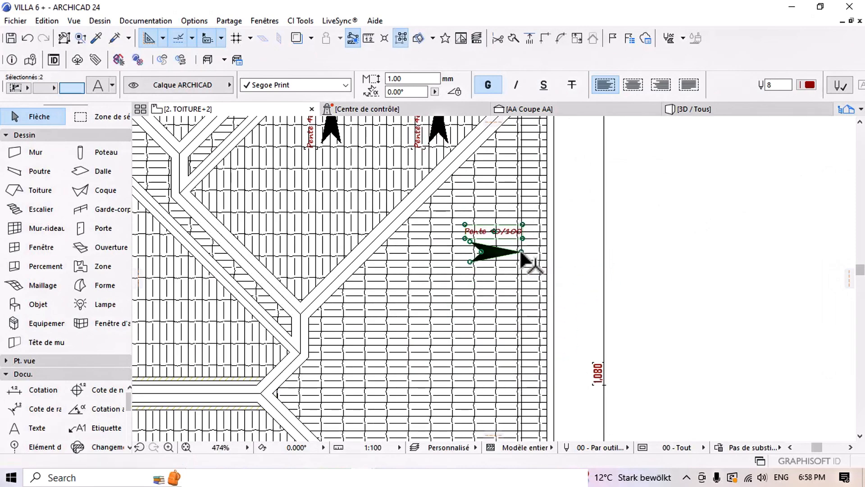
Copy the outward-pointing labelled arrow to two more positions down the east roof slope.
scroll(520, 259, "down", 2)
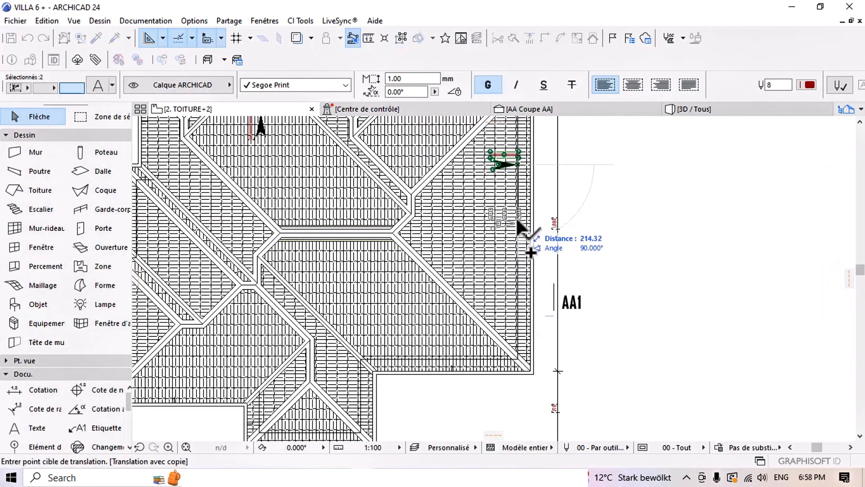
left_click(518, 229)
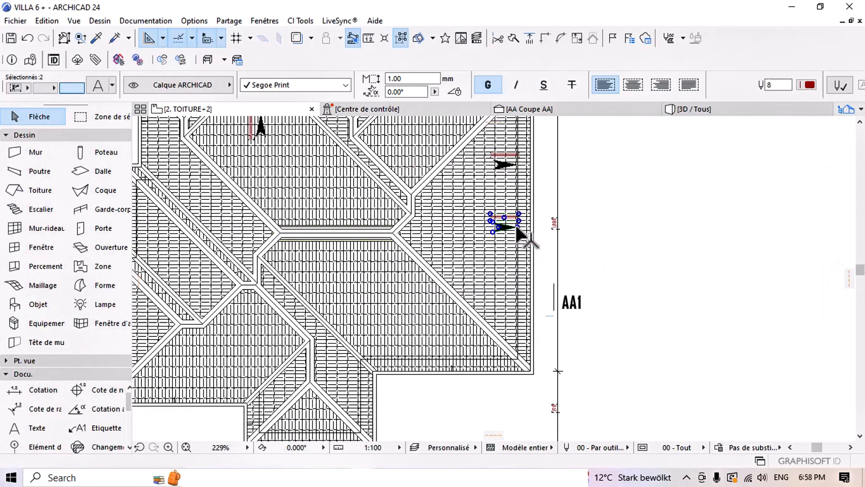
left_click(518, 302)
Reactivate group selection and nudge the middle labelled arrow on the east slope slightly downward.
scroll(506, 216, "up", 3)
left_click(501, 251)
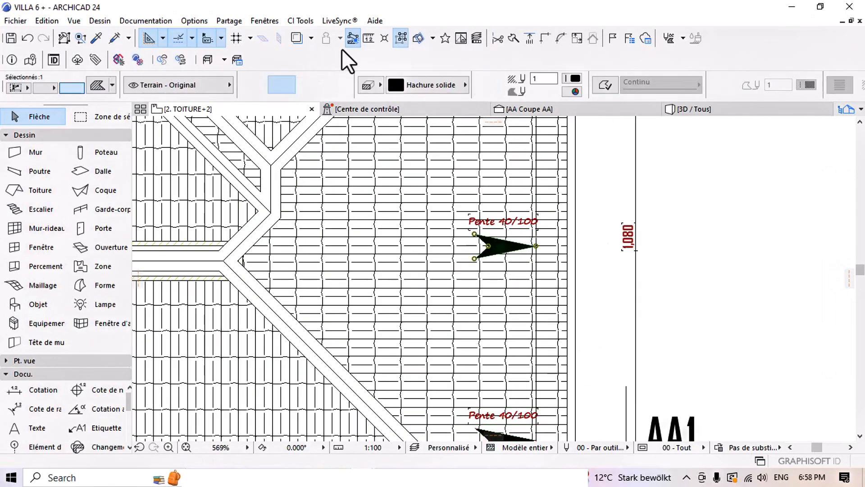
left_click(401, 42)
left_click(499, 248)
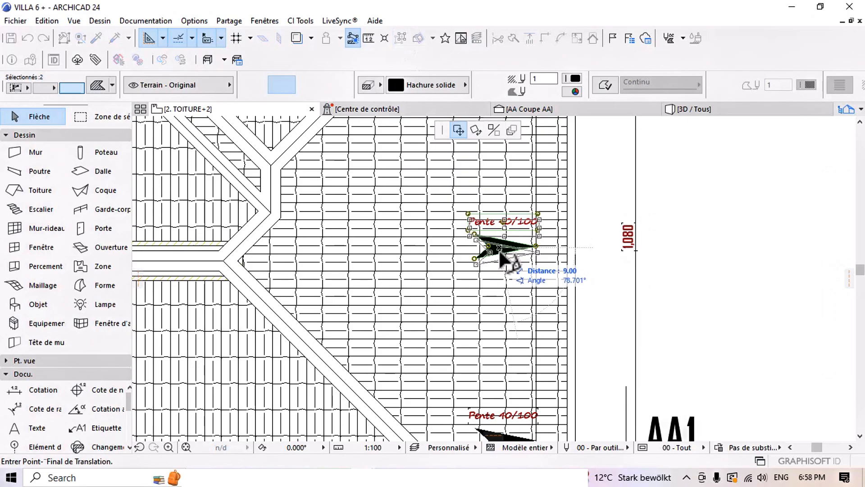
scroll(501, 239, "down", 3)
middle_click_drag(503, 237, 502, 262)
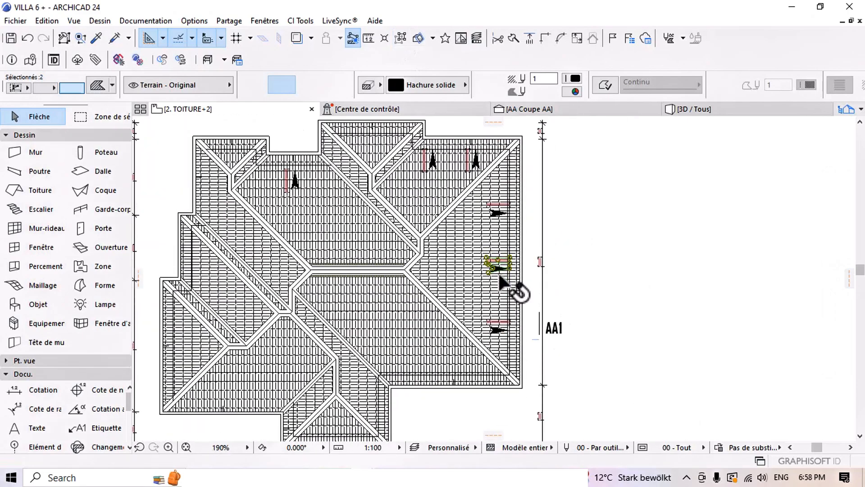
Copy the labelled arrow onto the south-east roof slope and rotate it 90° clockwise to point down.
scroll(408, 358, "up", 2)
middle_click_drag(408, 358, 440, 254)
key("ctrl")
left_click(431, 241)
key("ctrl+e")
left_click(431, 241)
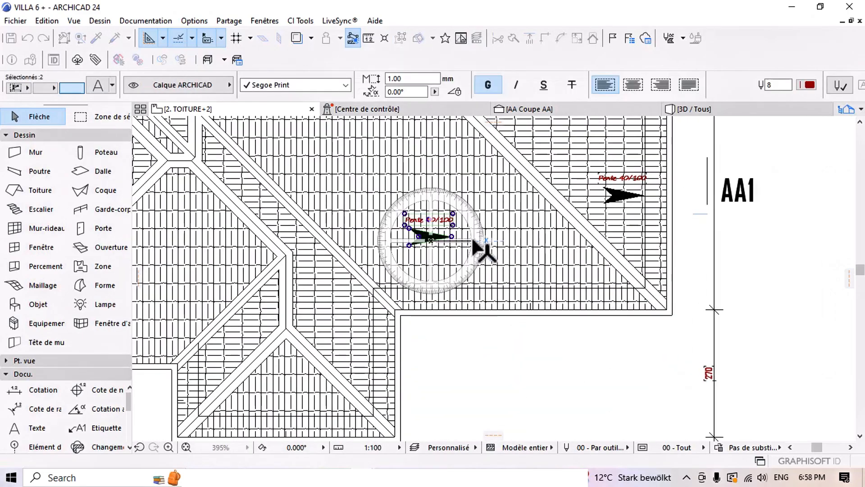
left_click(473, 241)
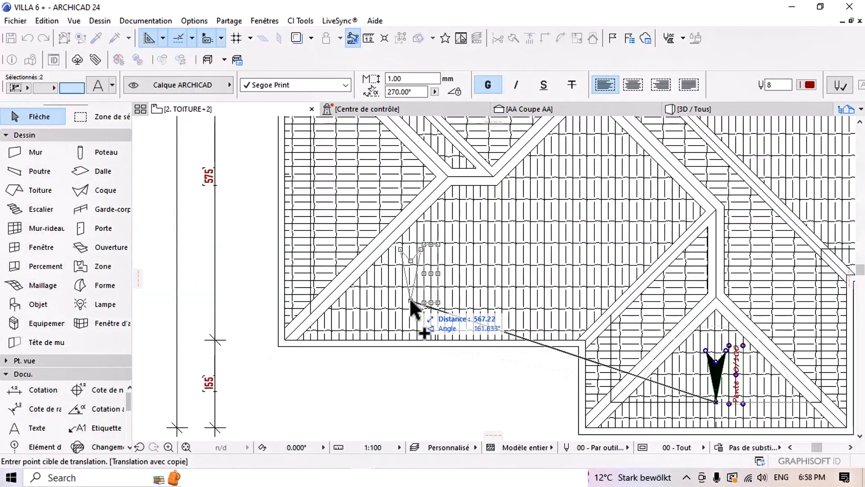
Place two copies of the downward labelled arrow side by side on the south-west roof slope and clear the selection.
left_click(406, 305)
key("ctrl+shift+d")
left_click(406, 305)
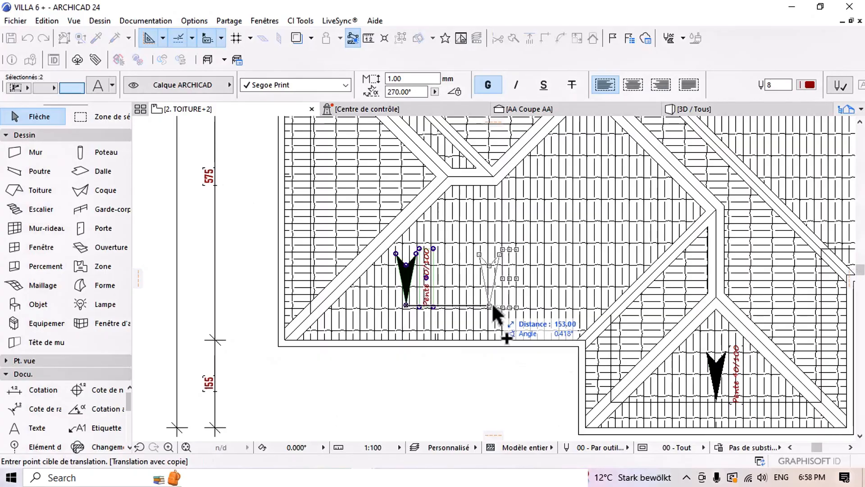
left_click(523, 305)
scroll(460, 277, "down", 5)
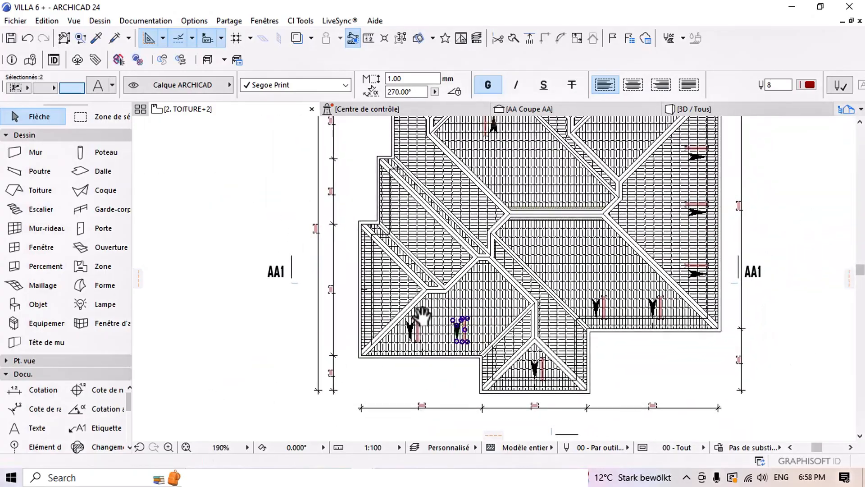
left_click(343, 178)
Review the western roof slopes, the annotated roof copy as a whole, and the original roof plan.
scroll(367, 189, "down", 4)
middle_click_drag(406, 145, 386, 216)
scroll(379, 224, "up", 7)
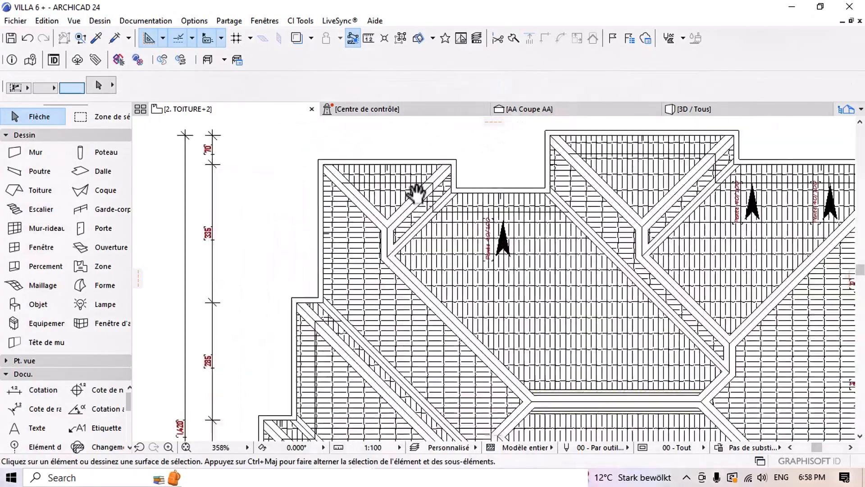
scroll(416, 194, "up", 2)
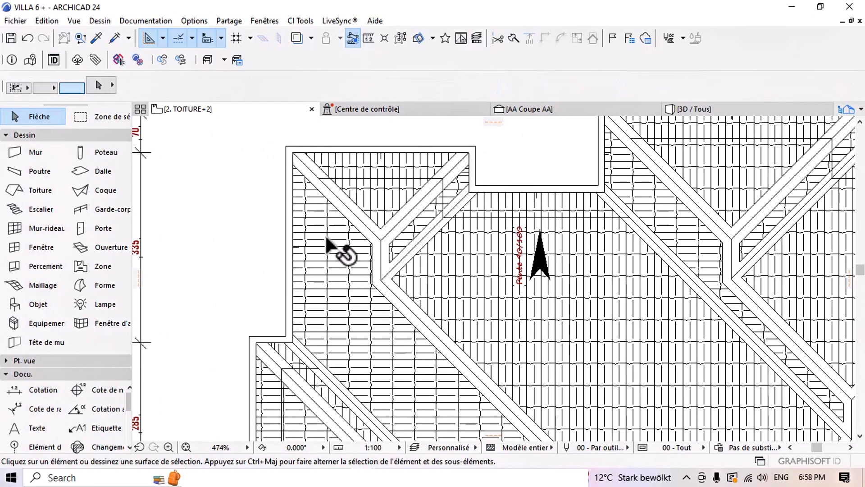
middle_click_drag(328, 319, 355, 207)
middle_click_drag(306, 347, 346, 225)
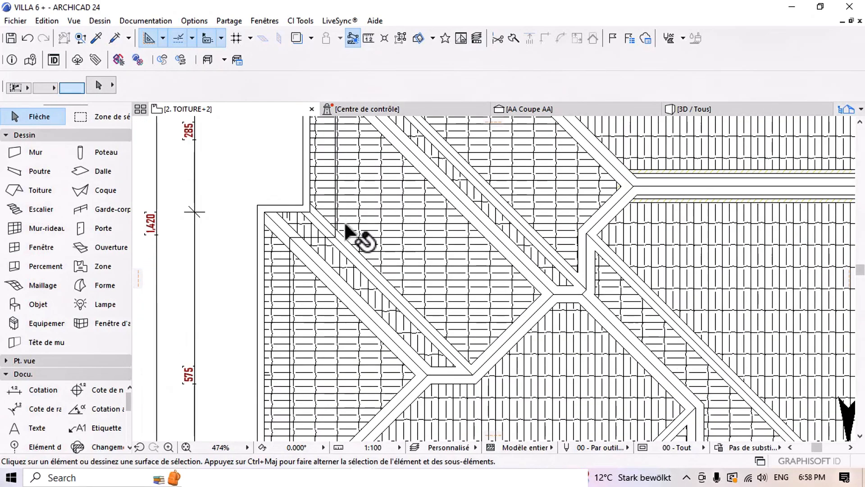
middle_click_drag(295, 291, 304, 179)
middle_click_drag(320, 378, 331, 309)
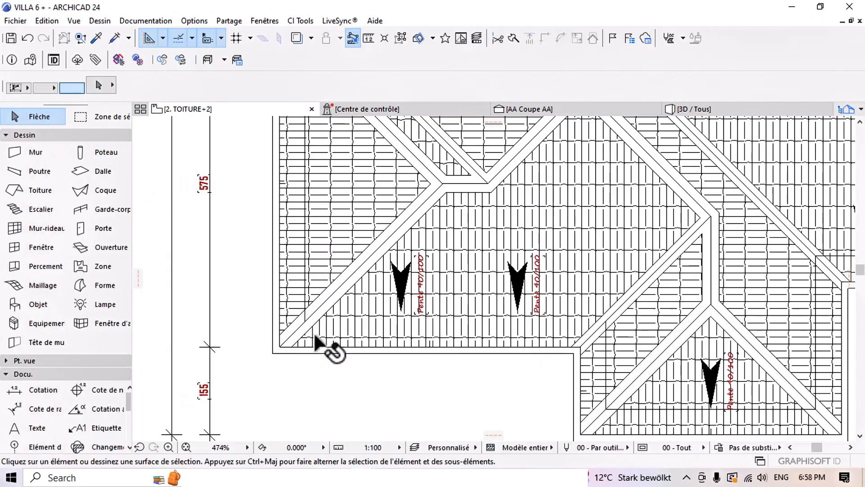
scroll(531, 331, "down", 5)
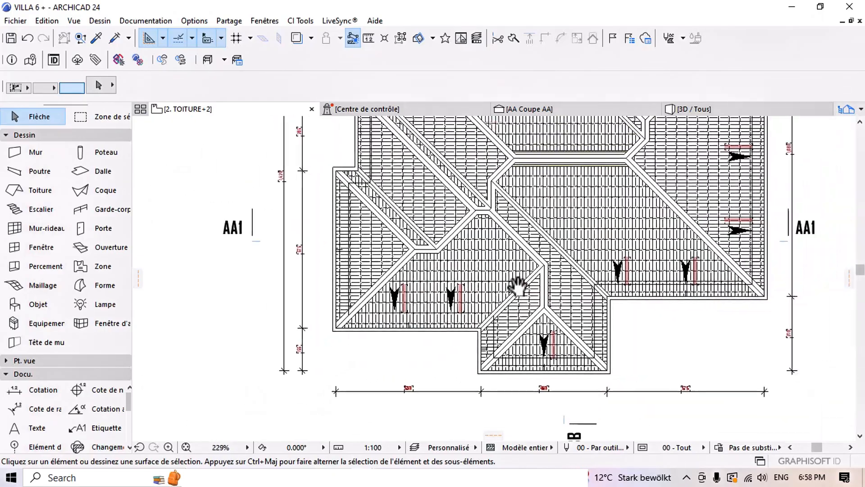
scroll(690, 198, "down", 10)
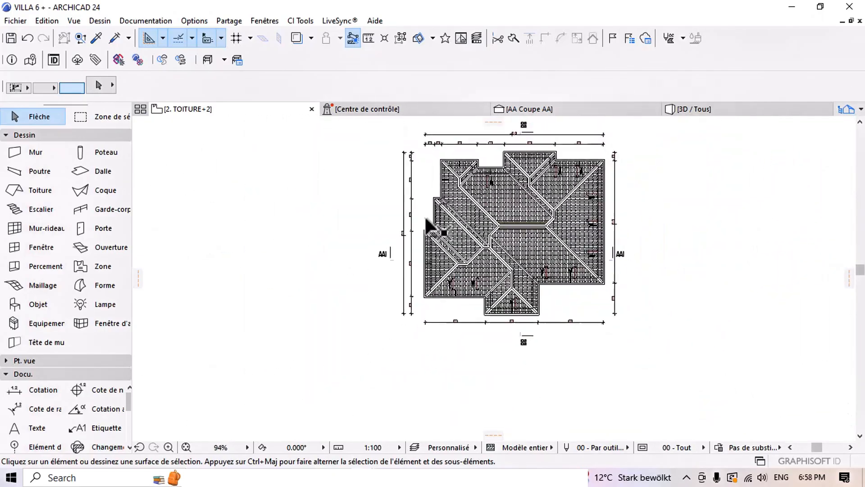
scroll(387, 225, "up", 8)
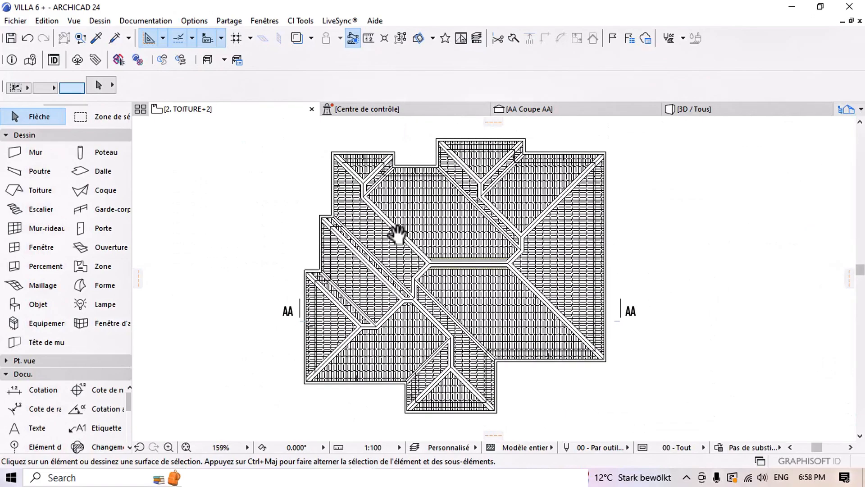
Switch to the 0. RDC floor plan and locate the foundation drawing with its numbered and lettered axes.
right_click(184, 109)
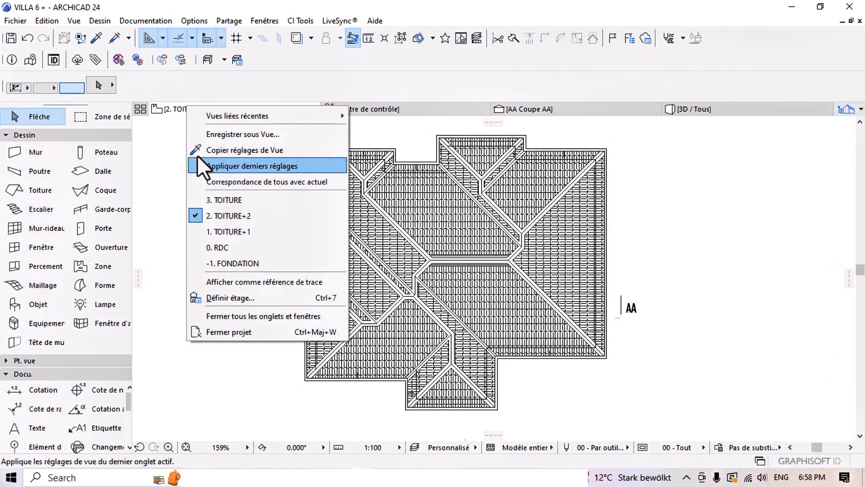
left_click(232, 246)
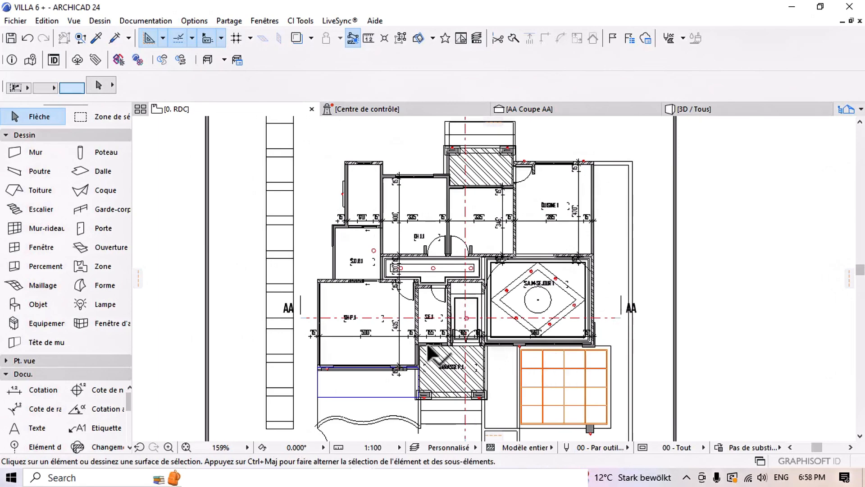
scroll(385, 358, "down", 20)
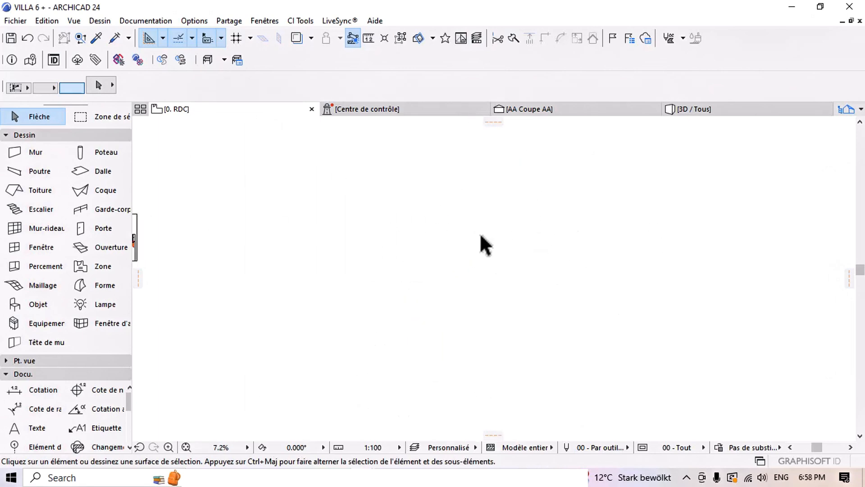
scroll(357, 244, "up", 20)
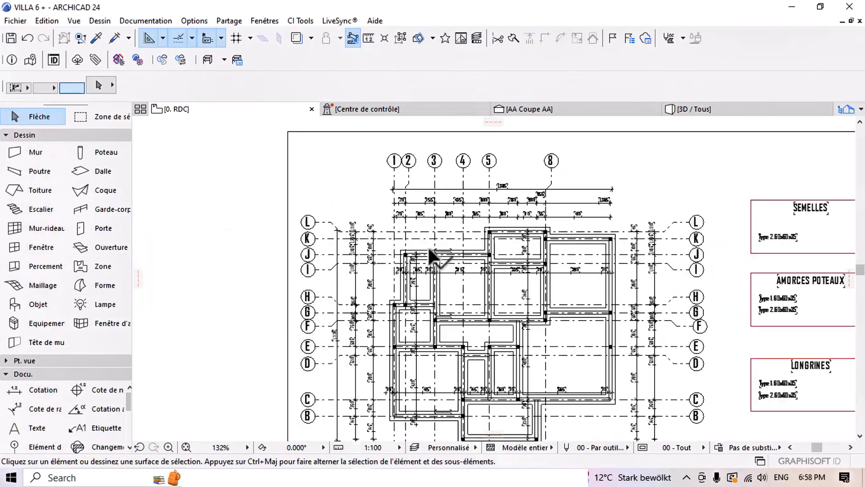
Select the closed contour polyline around the foundation plan for copying and check that it follows the whole perimeter.
left_click(415, 229)
scroll(421, 236, "down", 5)
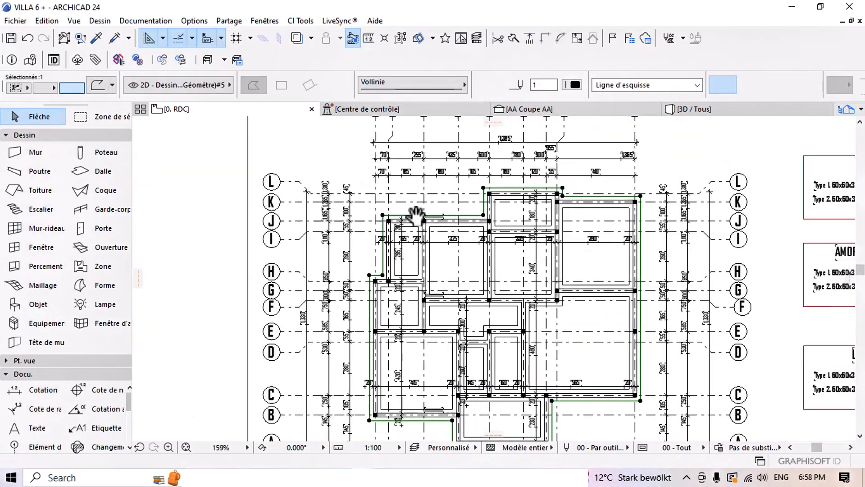
middle_click_drag(520, 419, 529, 334)
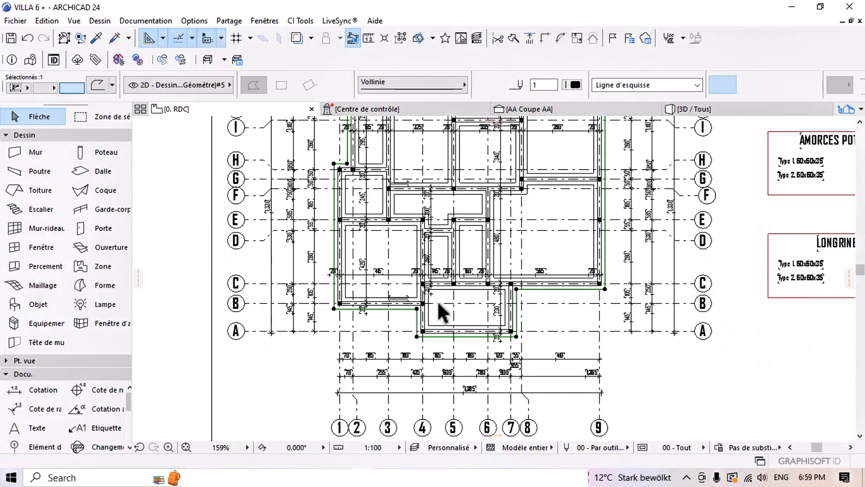
middle_click_drag(419, 185, 415, 271)
middle_click_drag(425, 197, 442, 229)
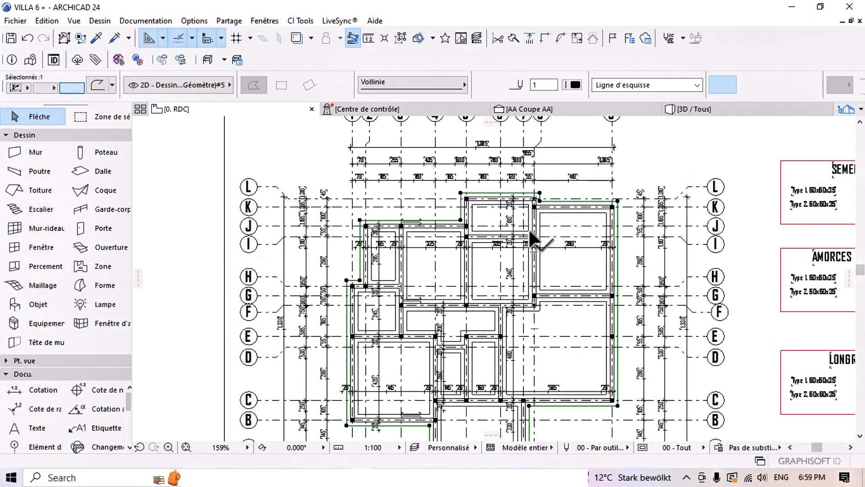
scroll(524, 217, "down", 1)
middle_click_drag(478, 233, 517, 231)
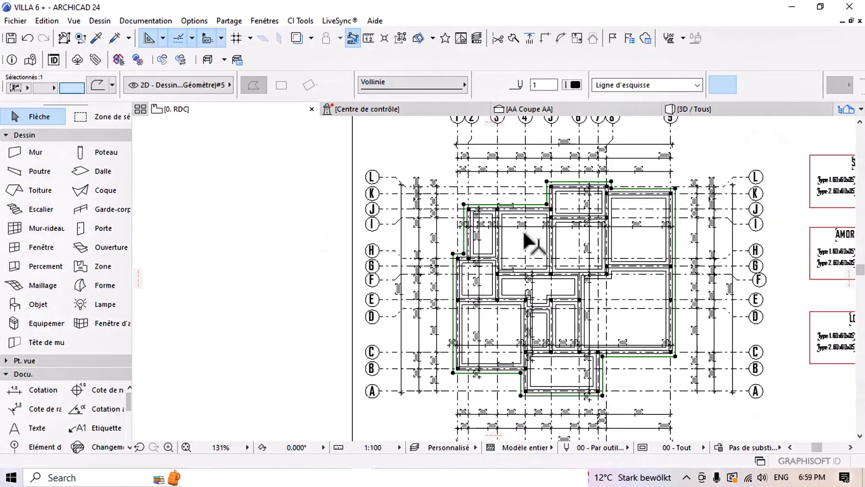
scroll(522, 233, "down", 3)
middle_click_drag(315, 252, 557, 269)
middle_click_drag(676, 265, 471, 259)
scroll(596, 236, "up", 5)
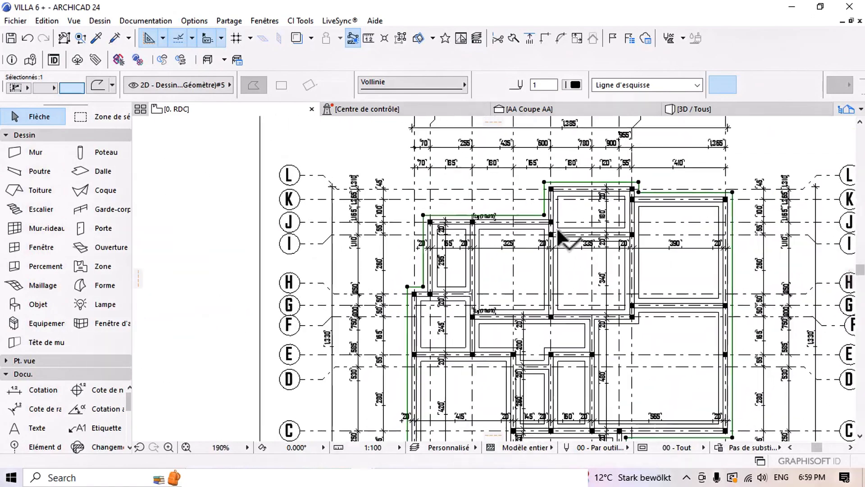
middle_click_drag(555, 228, 542, 257)
Switch to the 2. TOITURE+2 floor plan and paste the contour polyline at the centre of the current view.
right_click(181, 108)
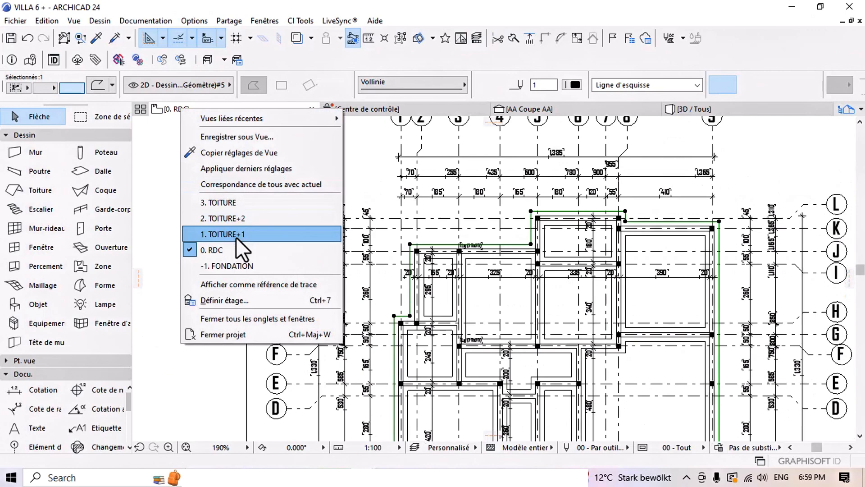
left_click(247, 218)
scroll(553, 199, "down", 5)
scroll(523, 212, "down", 3)
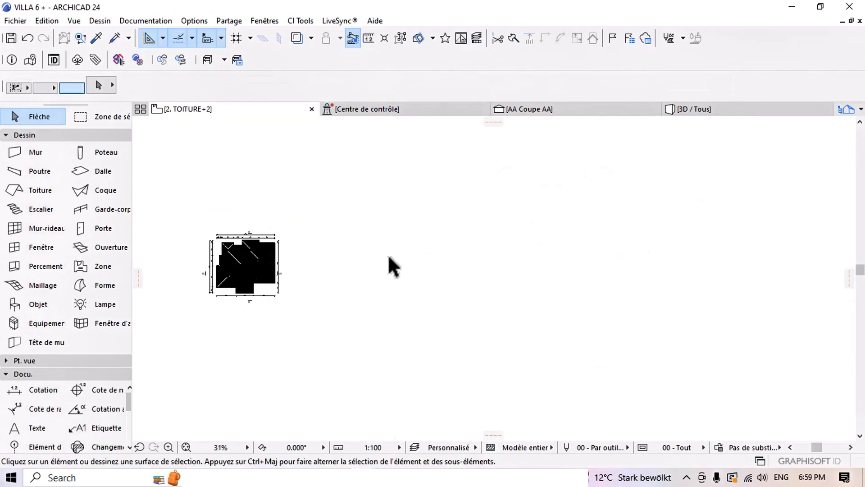
middle_click_drag(388, 256, 285, 274)
scroll(351, 266, "up", 3)
middle_click_drag(389, 264, 360, 248)
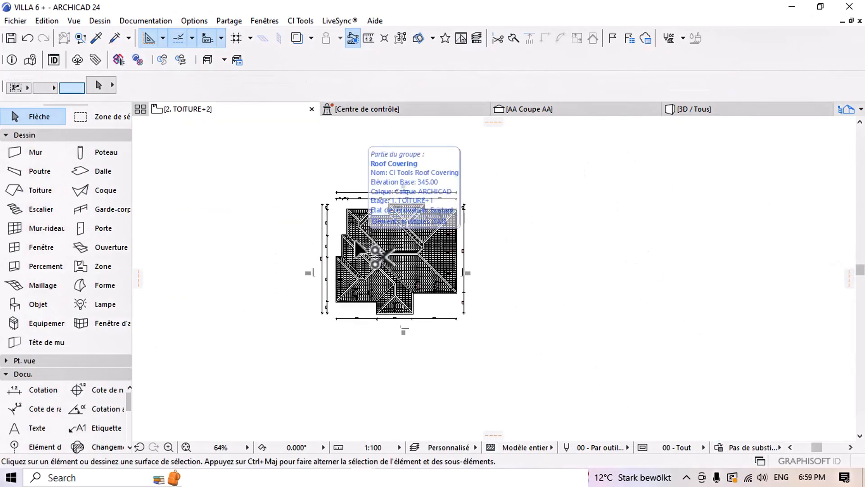
key("ctrl+v")
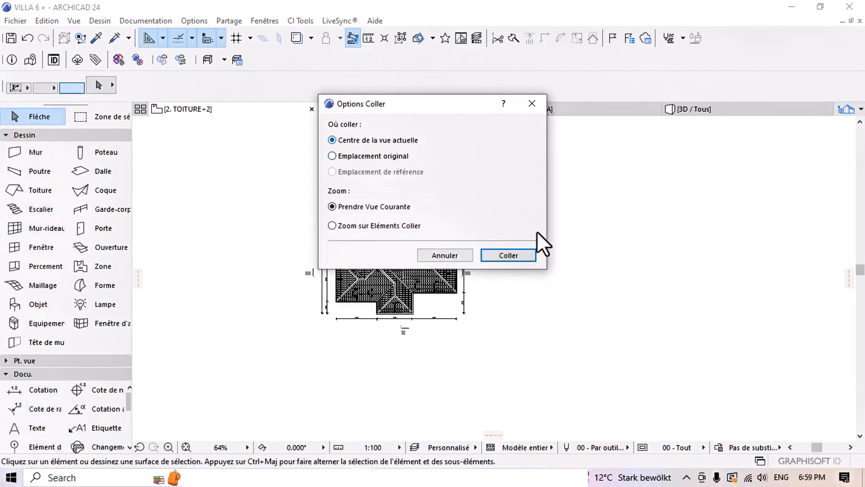
left_click(512, 255)
left_click(566, 282)
left_click(493, 318)
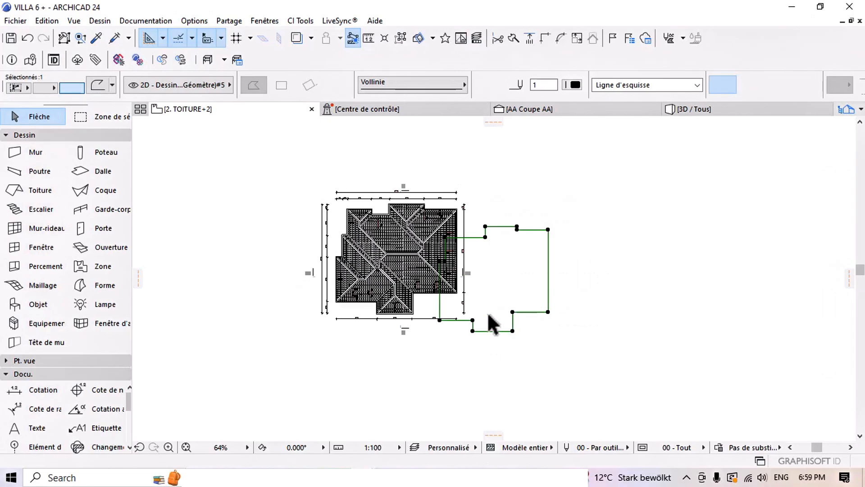
Offset all edges of the pasted contour polyline inward from its northern edge.
scroll(493, 319, "up", 3)
scroll(493, 228, "up", 3)
left_click(539, 223)
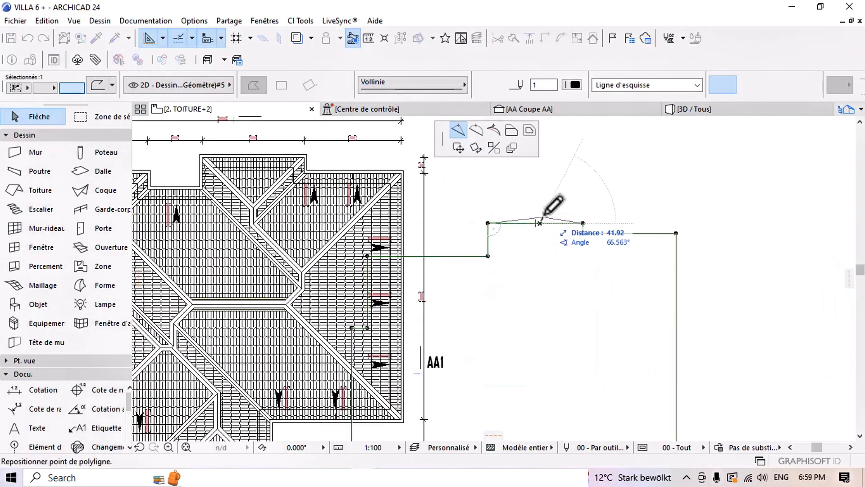
left_click(530, 131)
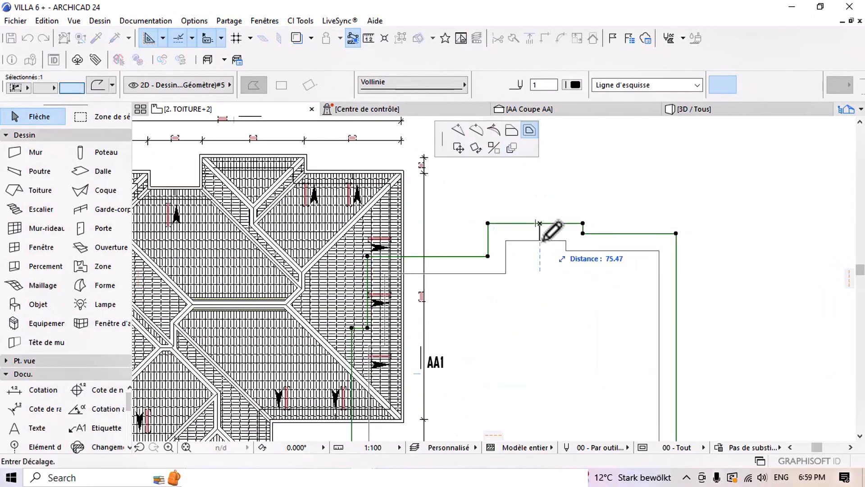
left_click(543, 236)
Move the contour polyline by its north-eastern inner corner onto the annotated roof plan, inside the eaves on every side.
middle_click_drag(513, 264, 564, 258)
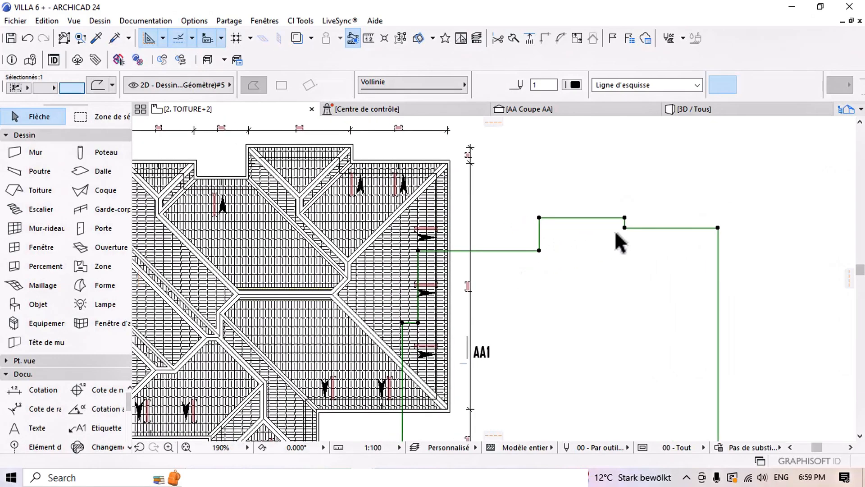
left_click(625, 227)
left_click(455, 145)
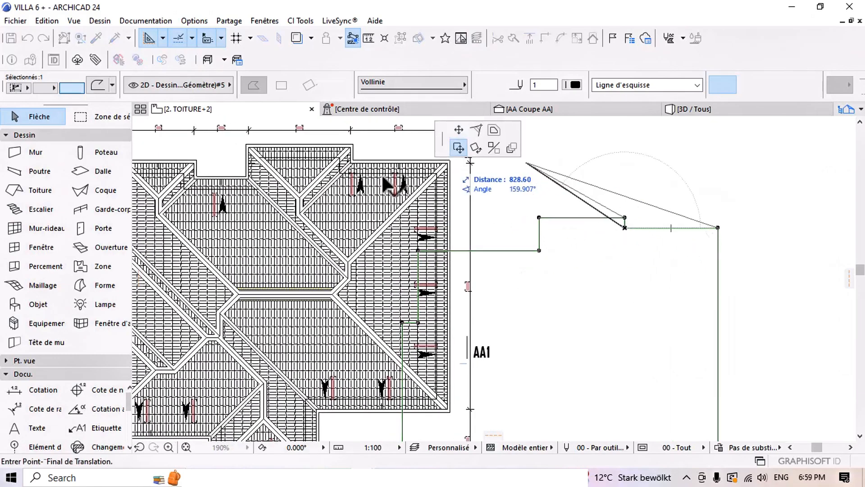
scroll(444, 154, "up", 10)
scroll(411, 299, "down", 10)
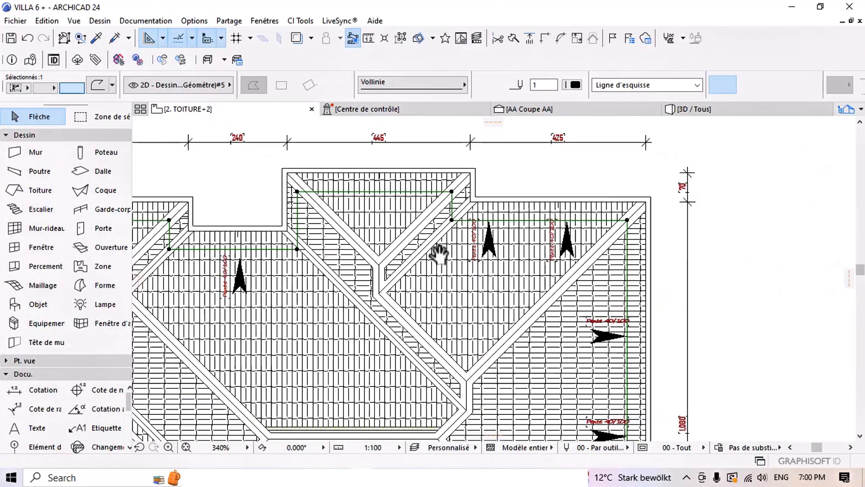
middle_click_drag(290, 307, 321, 215)
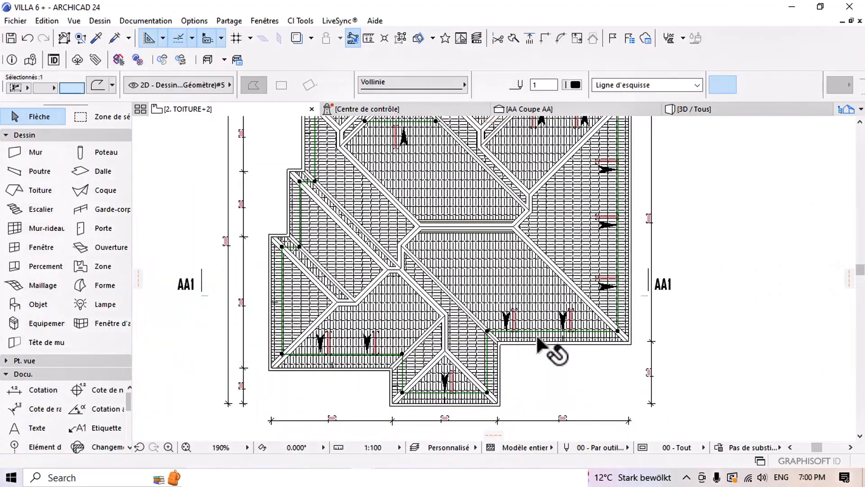
middle_click_drag(536, 334, 547, 273)
Give the contour polyline a dark red pen and a dashed line type, and clear the selection.
scroll(554, 285, "up", 4)
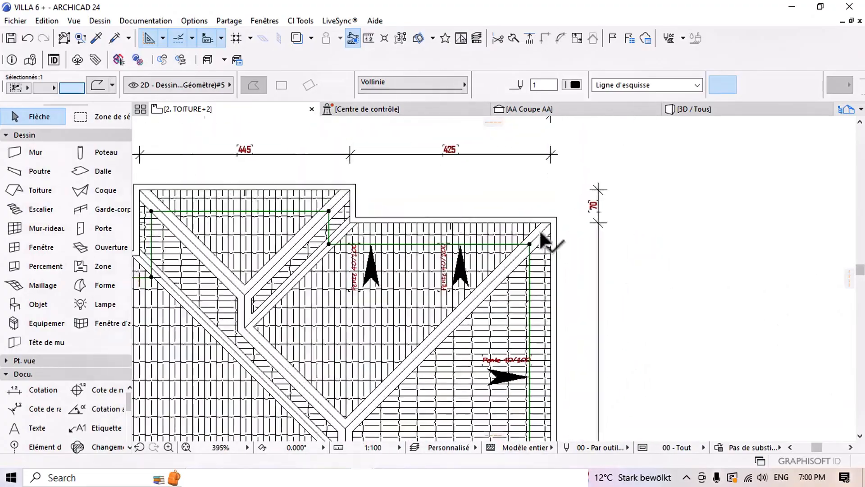
scroll(541, 232, "up", 4)
left_click(574, 85)
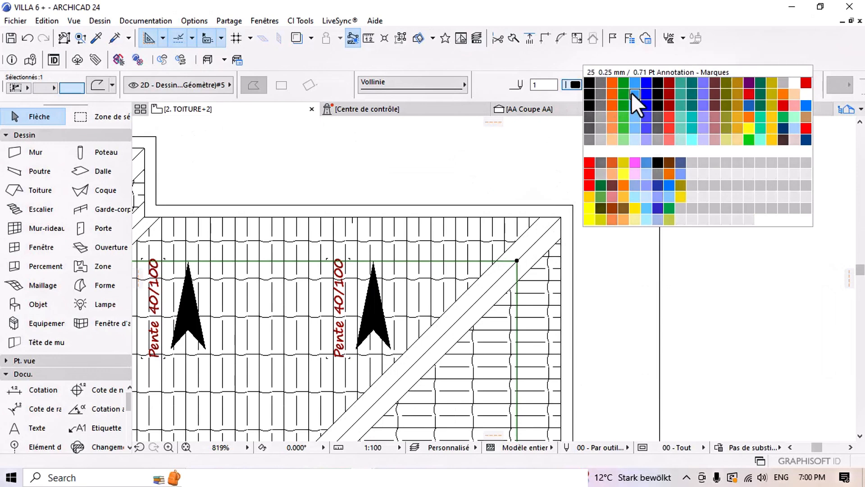
left_click(669, 83)
left_click(464, 85)
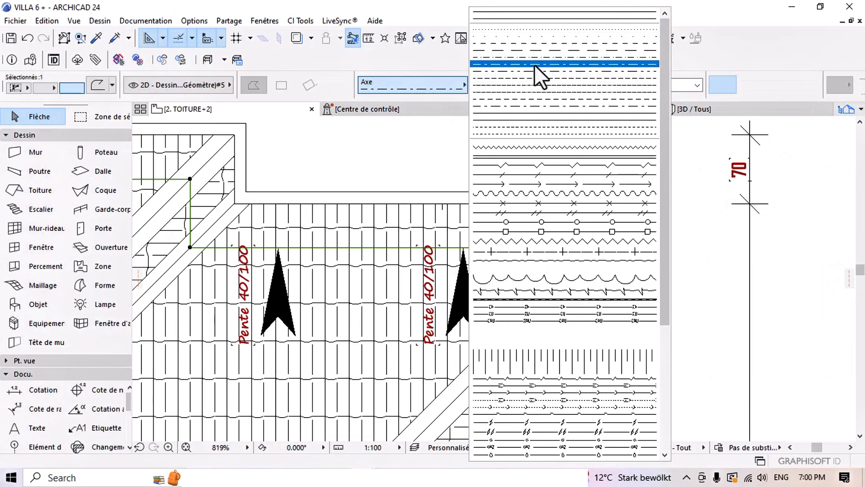
left_click(540, 98)
left_click(549, 161)
Examine the red dashed contour against the eaves, hips and slope arrows around the roof plan.
scroll(550, 161, "down", 5)
middle_click_drag(329, 192, 448, 184)
scroll(382, 163, "up", 3)
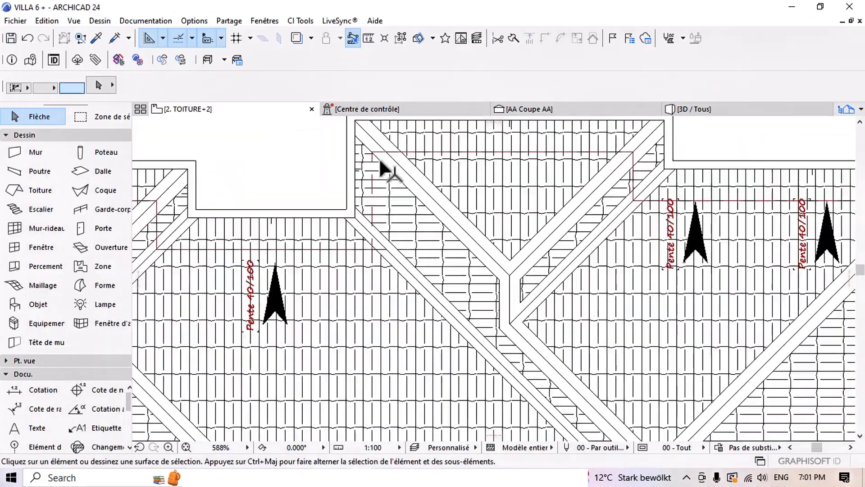
middle_click_drag(357, 187, 252, 189)
scroll(255, 307, "up", 2)
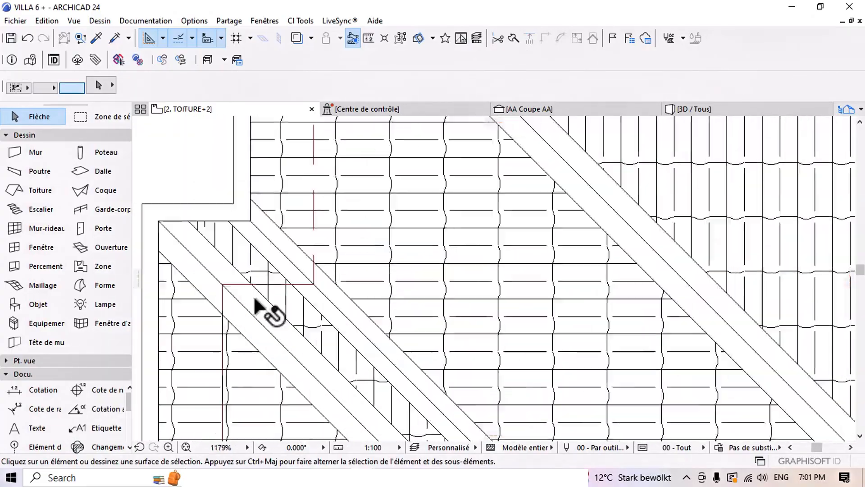
scroll(255, 298, "down", 2)
scroll(392, 239, "down", 2)
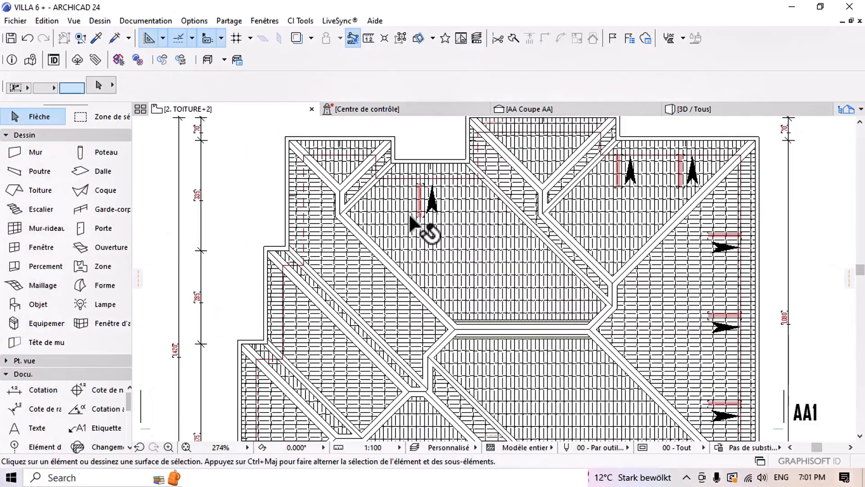
scroll(411, 217, "down", 2)
scroll(429, 270, "up", 3)
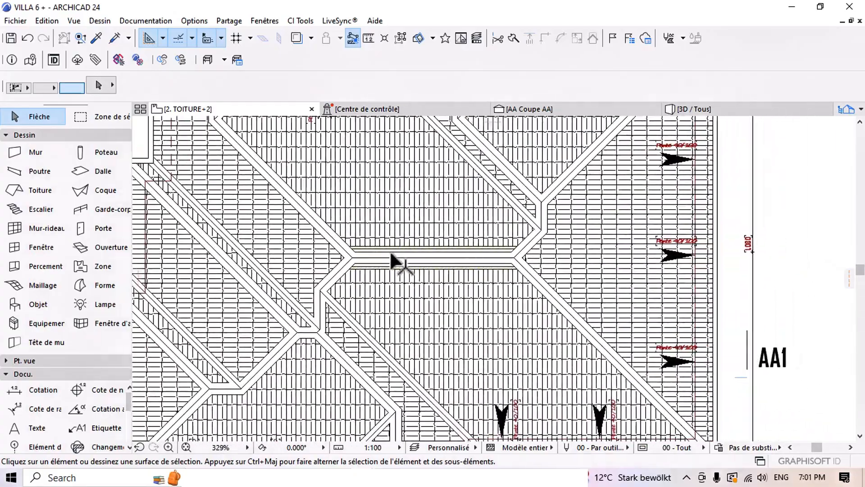
scroll(670, 297, "down", 1)
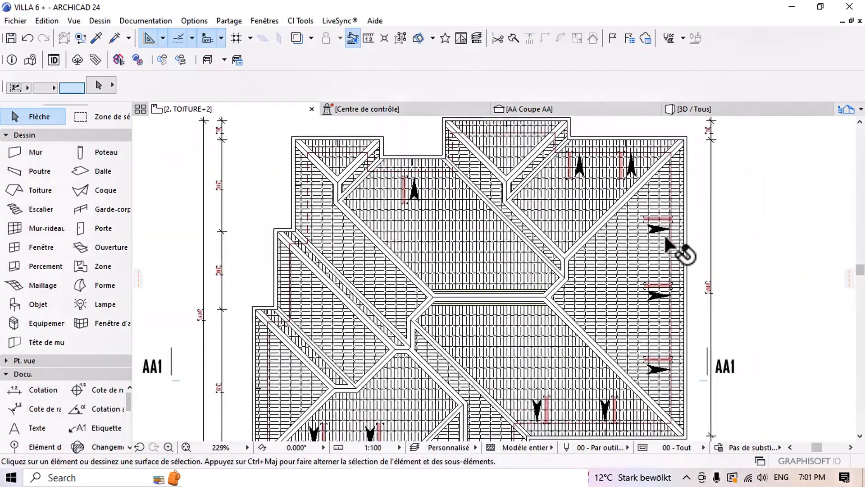
scroll(662, 234, "up", 1)
middle_click_drag(279, 284, 412, 280)
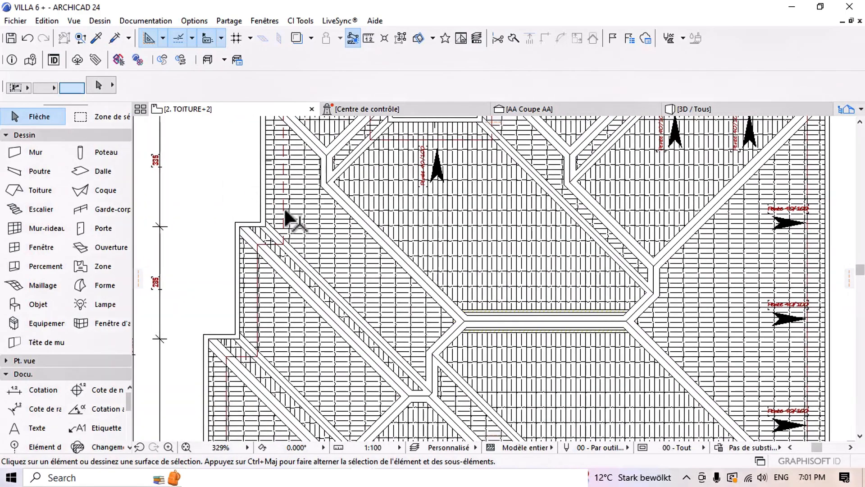
scroll(291, 220, "down", 2)
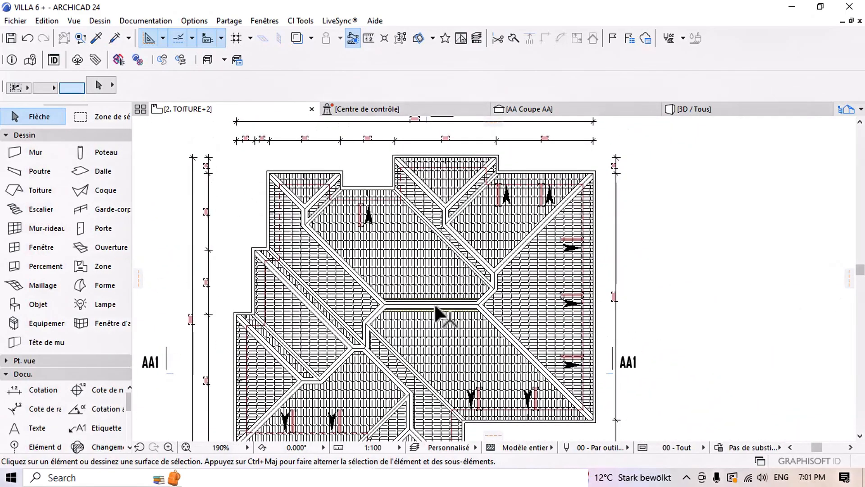
Draw a circle with a radius of about 27 just north of the central ridge and give it a black pen.
scroll(434, 302, "up", 4)
scroll(45, 432, "down", 3)
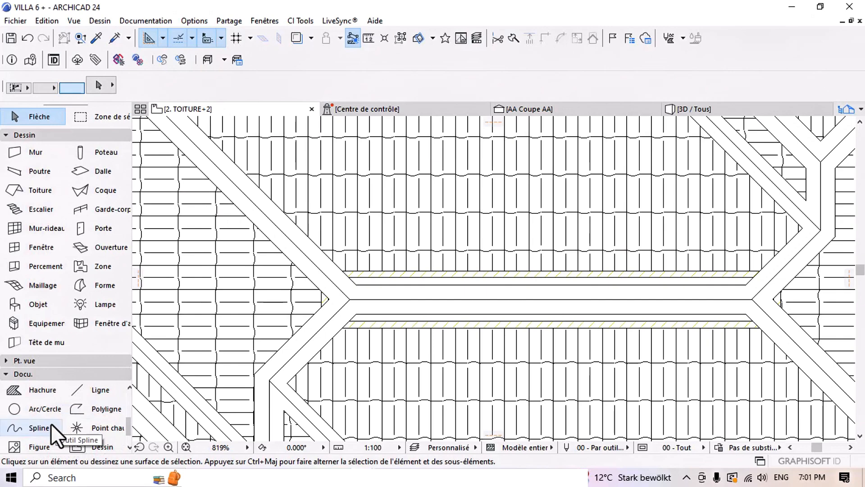
left_click(44, 411)
middle_click_drag(489, 253, 433, 248)
left_click(420, 239)
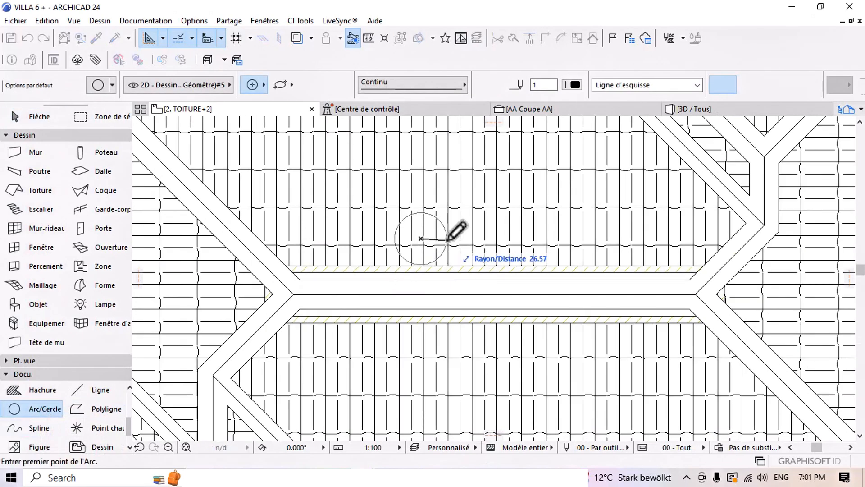
left_click(448, 238)
left_click(574, 84)
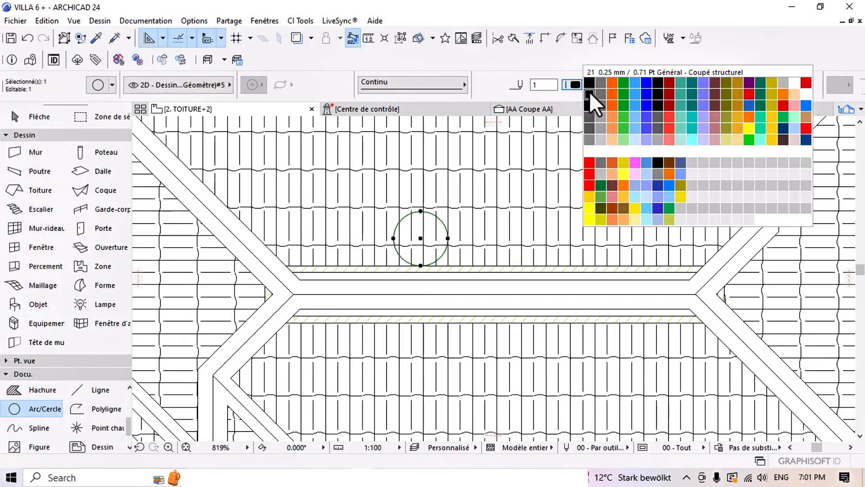
left_click(589, 104)
key("Escape")
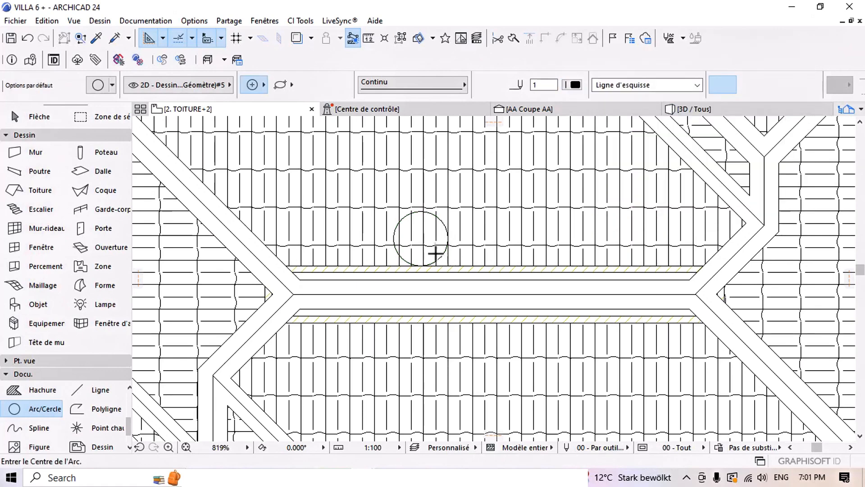
Draw a straight horizontal line from near the circle's centre eastward across the roof slope.
scroll(435, 254, "up", 2)
left_click(100, 393)
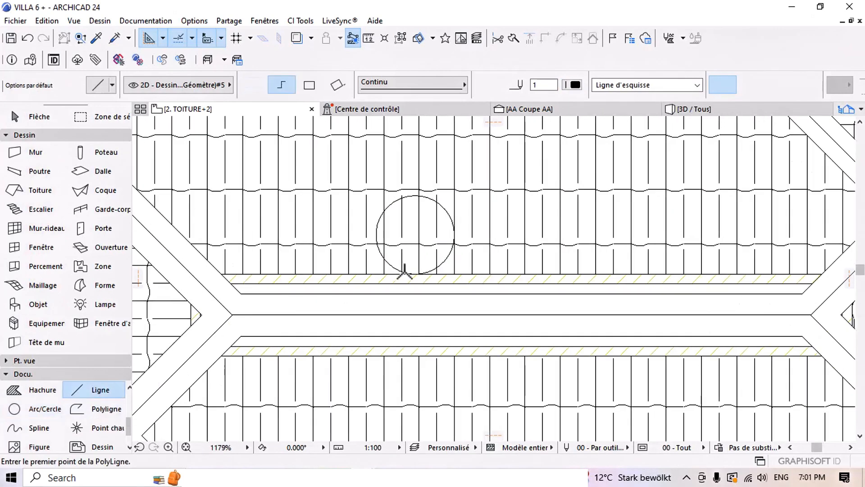
left_click(415, 242)
double_click(668, 241)
left_click(45, 120)
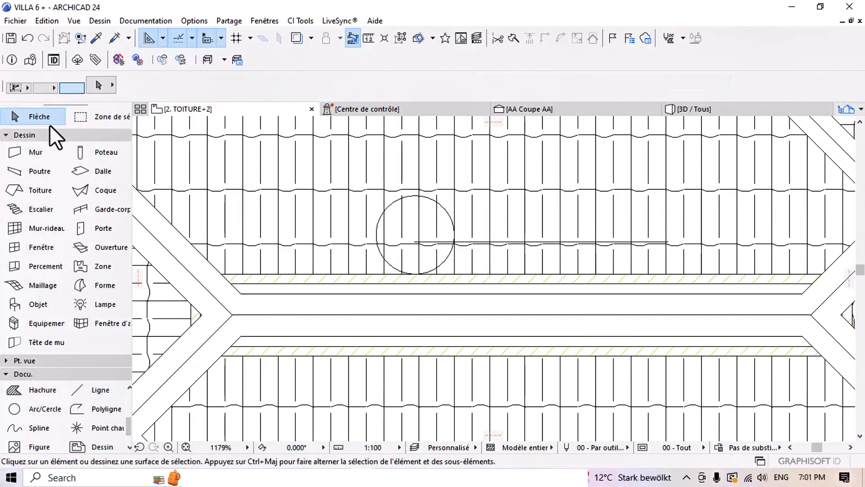
Select the grouped "Pente 40/100" label and arrow on the north slope east of the central section, and suspend element grouping.
scroll(521, 278, "down", 4)
middle_click_drag(576, 156, 500, 311)
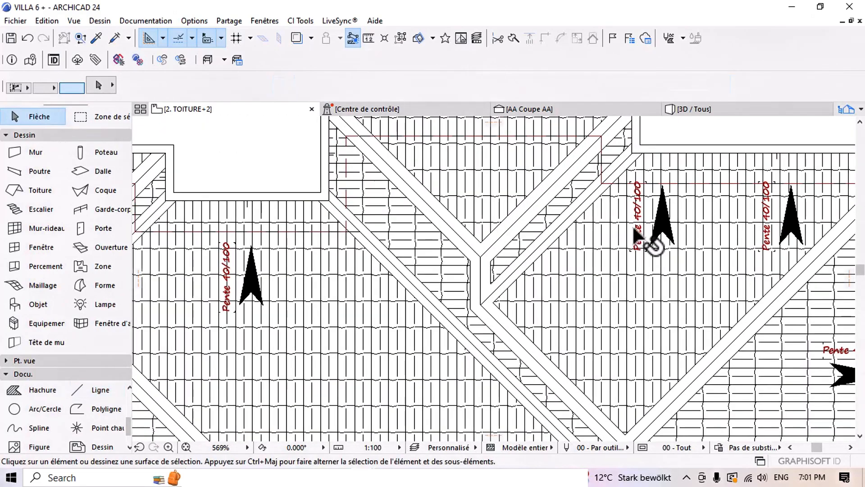
middle_click_drag(647, 205, 543, 217)
scroll(543, 218, "up", 2)
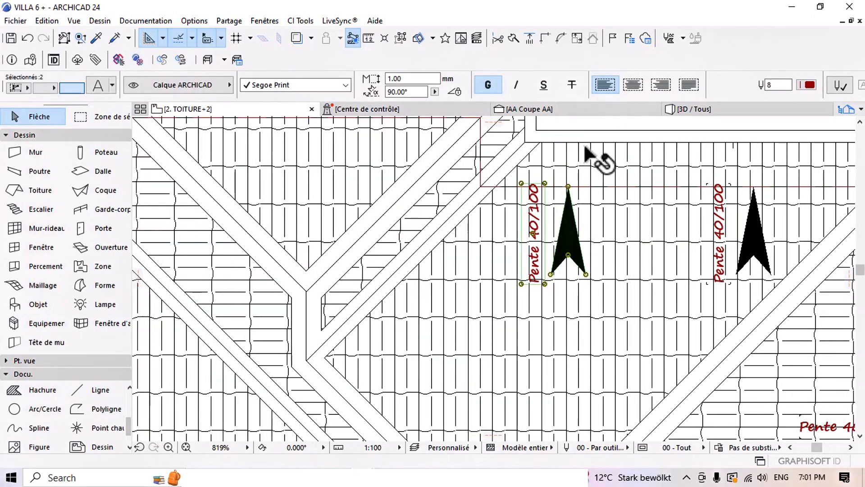
middle_click_drag(554, 246, 553, 282)
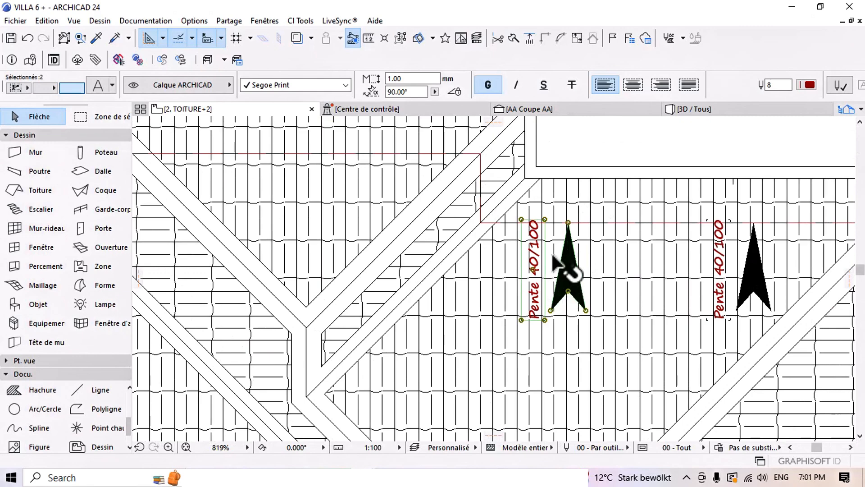
scroll(550, 254, "up", 5)
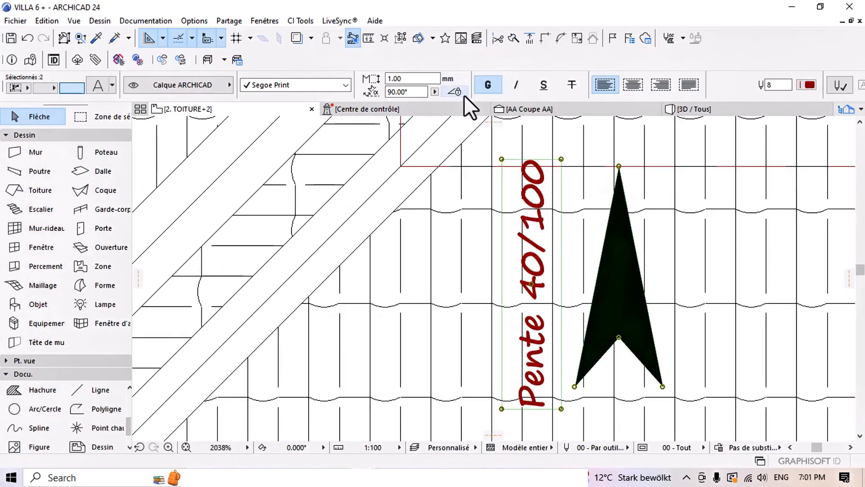
left_click(395, 37)
scroll(599, 329, "down", 1)
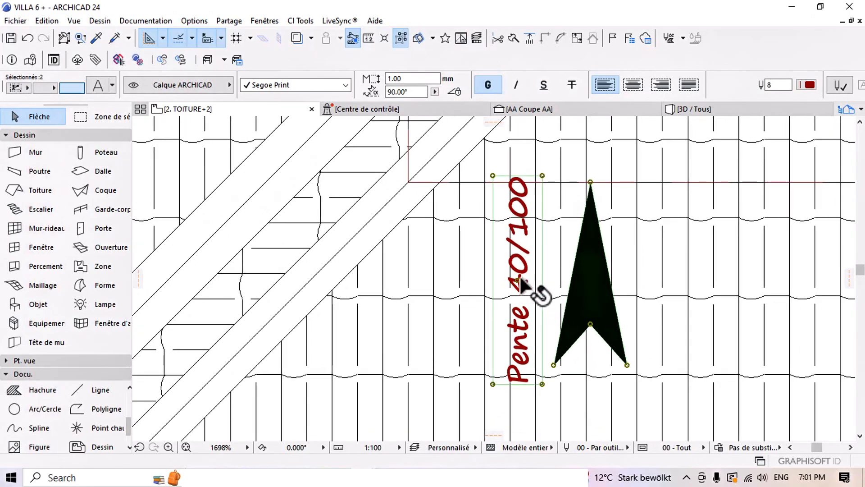
Copy only the "Pente 40/100" text to just east of the circle above the central ridge.
left_click(523, 286)
key("ctrl+shift+d")
left_click(518, 279)
scroll(525, 282, "down", 6)
middle_click_drag(523, 279, 601, 72)
scroll(457, 305, "up", 3)
middle_click_drag(457, 306, 465, 251)
left_click(434, 235)
Rotate the copied "Pente 40/100" text 90° clockwise about its centre so it reads horizontally above the line.
key("ctrl+e")
left_click(434, 235)
left_click(486, 235)
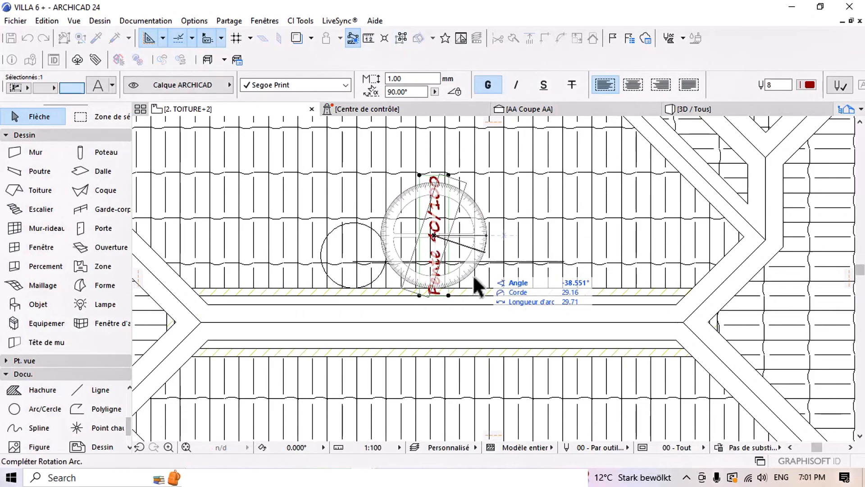
left_click(433, 335)
scroll(467, 240, "down", 5)
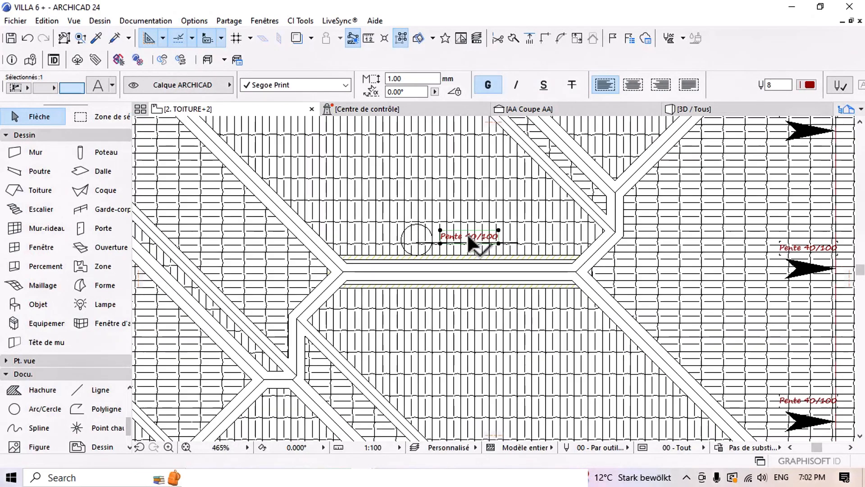
Open the 0. RDC storey and examine the height dimensions beside the building section for the ridge level.
scroll(470, 261, "up", 2)
scroll(471, 266, "down", 2)
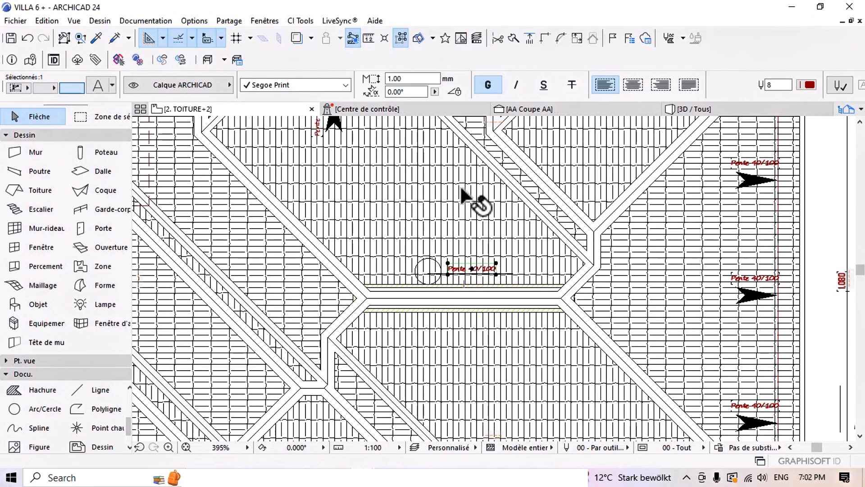
right_click(213, 105)
right_click(207, 106)
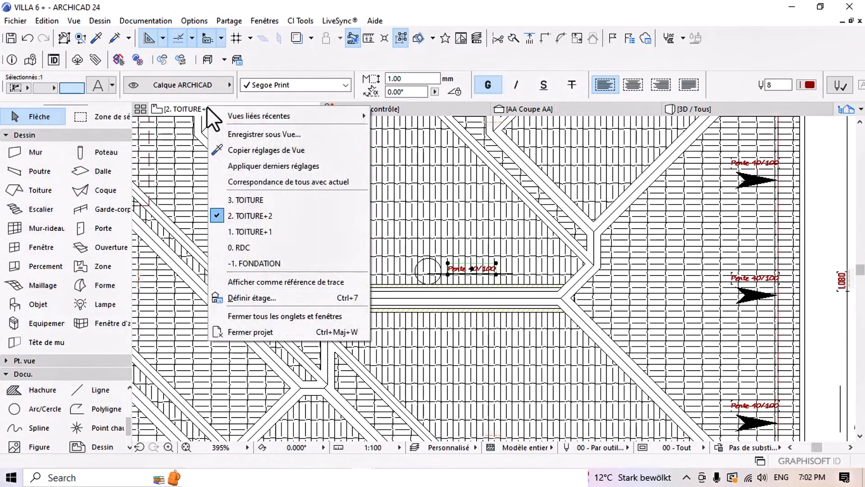
left_click(258, 246)
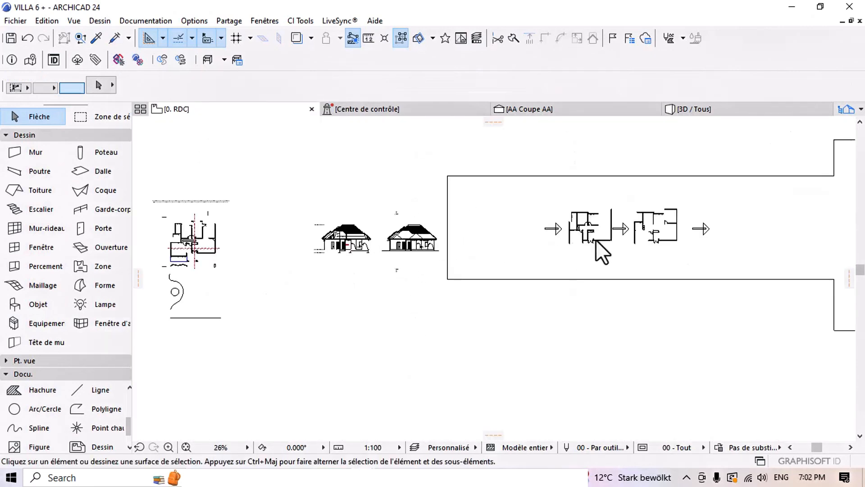
middle_click_drag(455, 240, 525, 248)
scroll(410, 250, "up", 8)
scroll(450, 227, "up", 2)
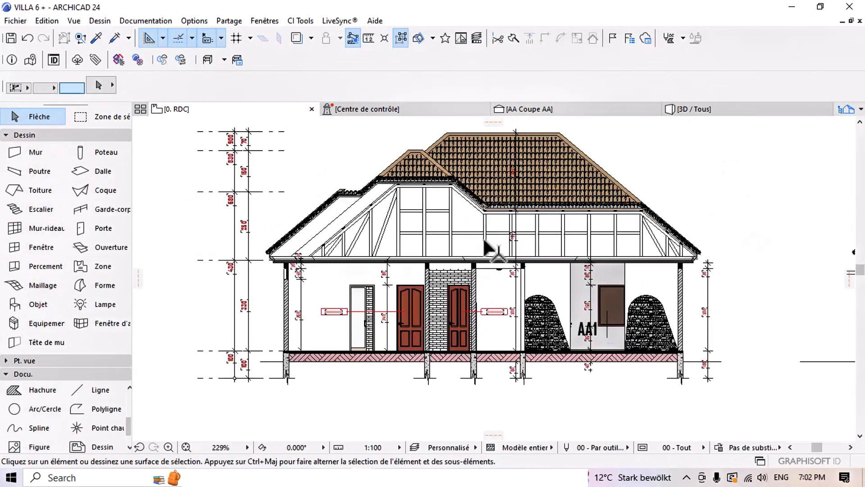
middle_click_drag(400, 225, 451, 283)
scroll(280, 182, "up", 6)
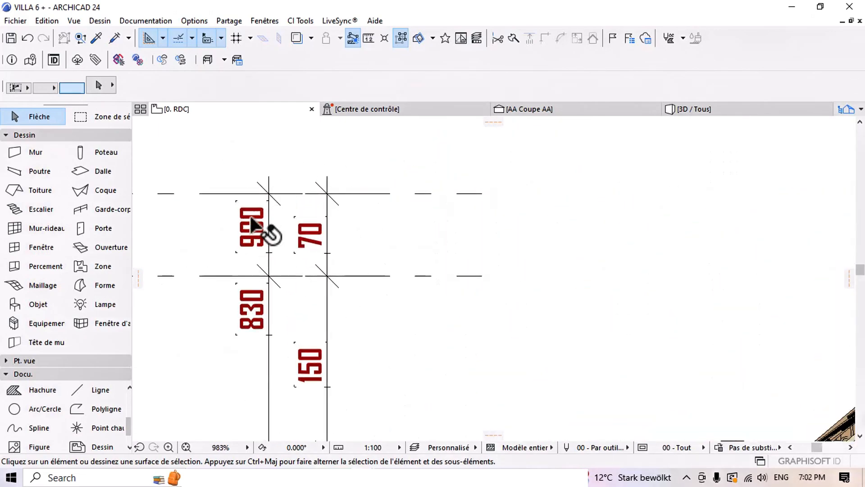
right_click(183, 109)
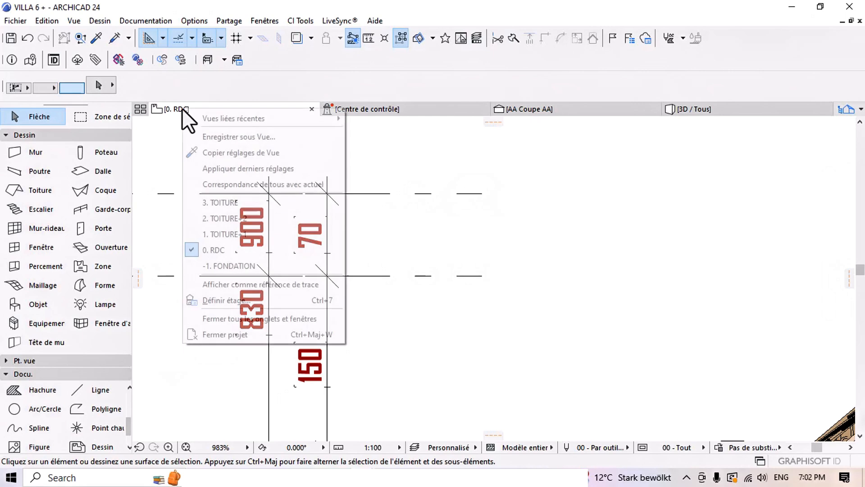
left_click(479, 276)
scroll(332, 237, "down", 4)
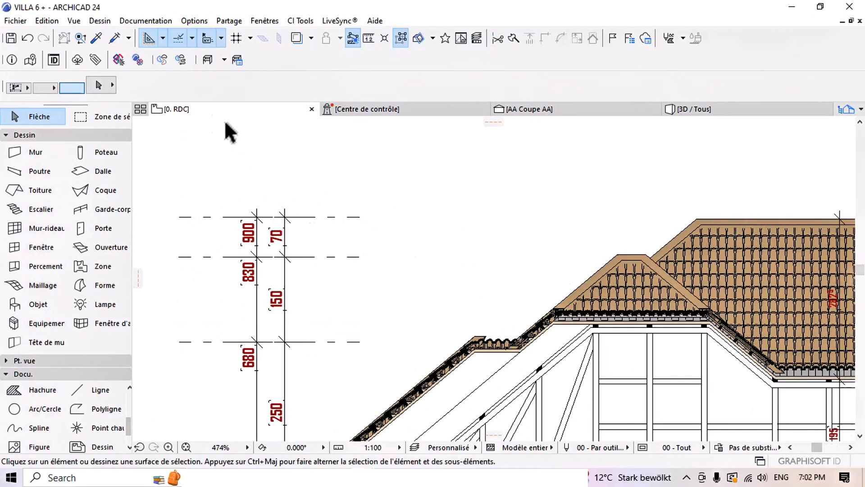
Return to the 2. TOITURE+2 storey and replace the text beside the circle with "+9.00".
right_click(194, 108)
left_click(240, 216)
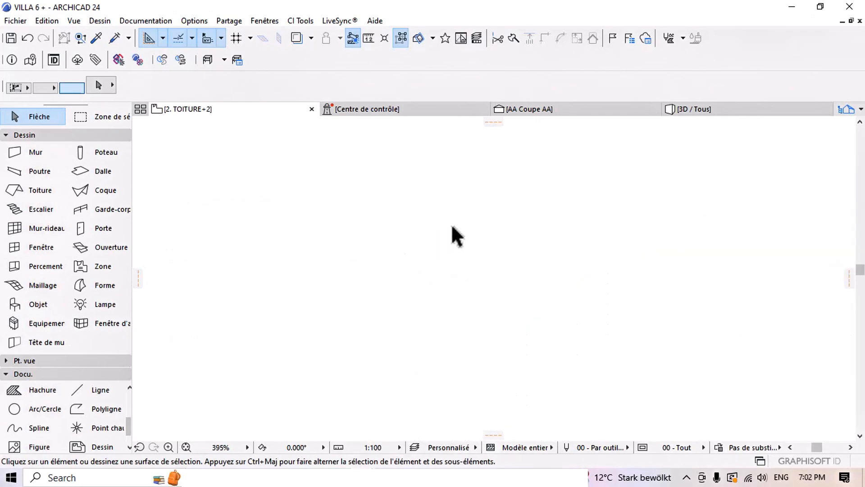
scroll(560, 257, "up", 10)
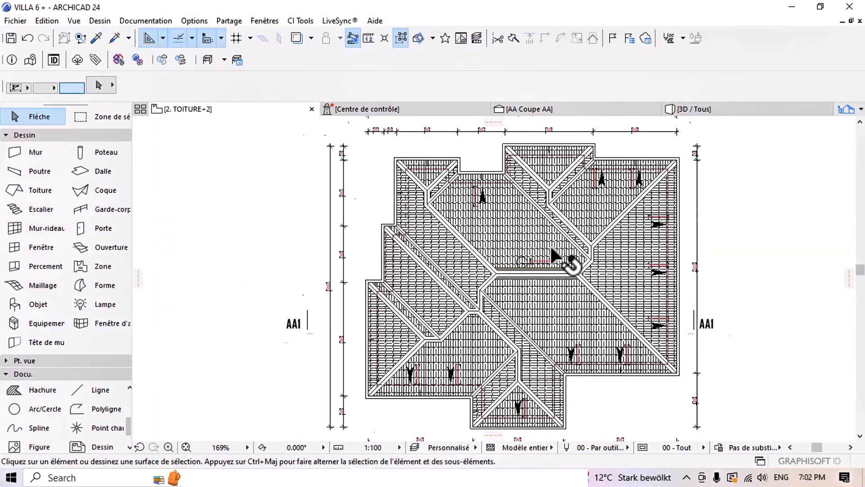
scroll(534, 273, "up", 2)
double_click(355, 281)
type("+9.00100")
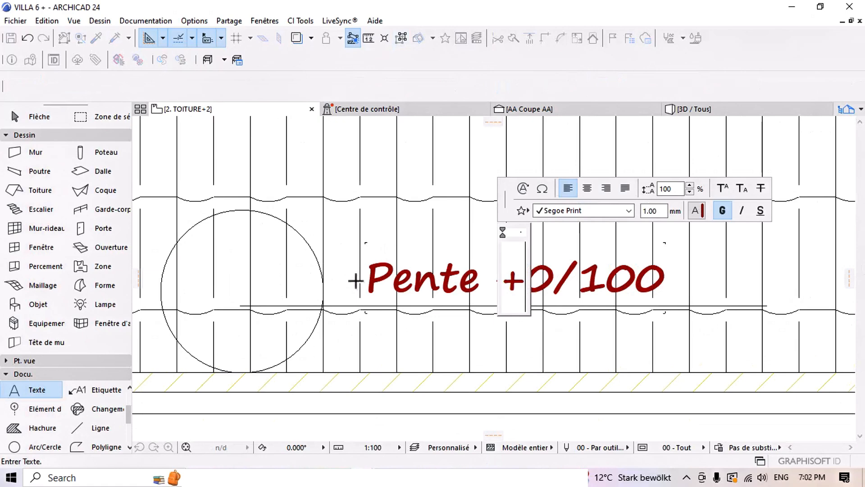
left_click(433, 321)
scroll(387, 273, "down", 2)
middle_click_drag(353, 278, 431, 274)
key("Escape")
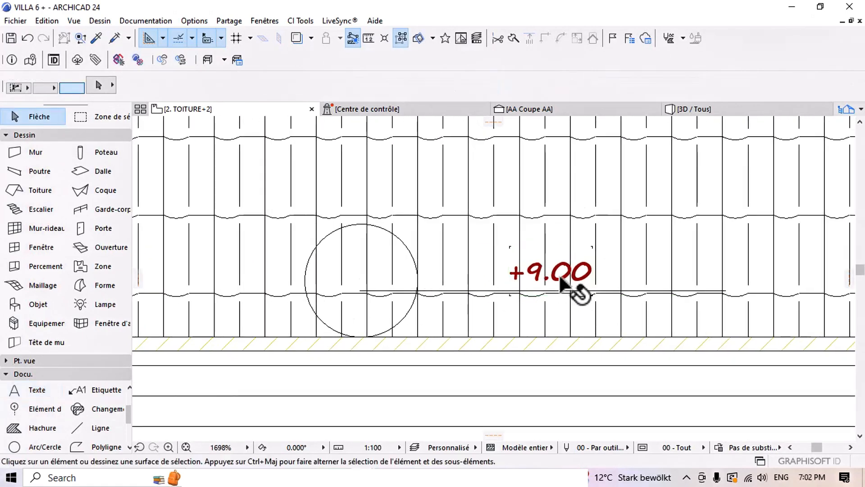
Copy the "+9.00" text into the circle and change the copy's content to "+".
left_click(558, 280)
left_click_drag(550, 269, 367, 280, "ctrl")
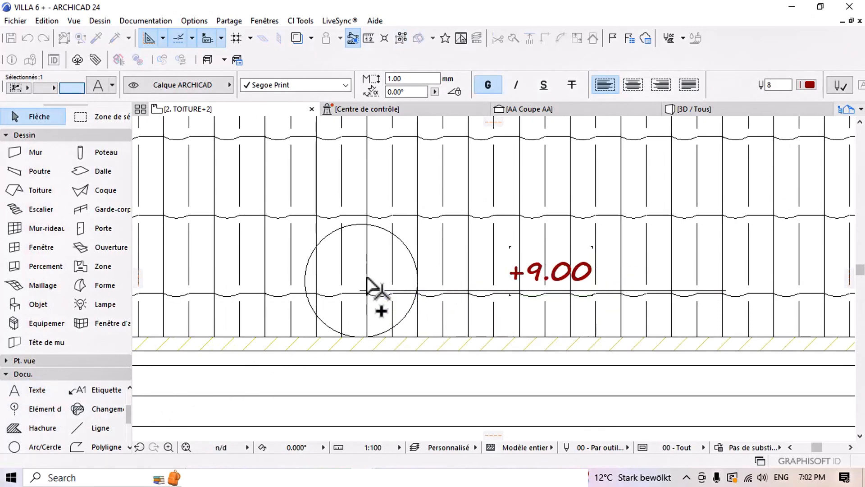
double_click(367, 282)
type("+")
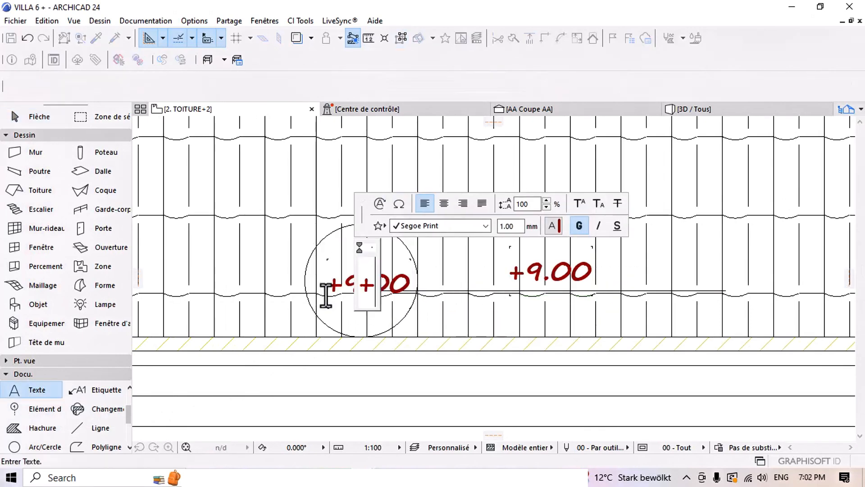
left_click(424, 326)
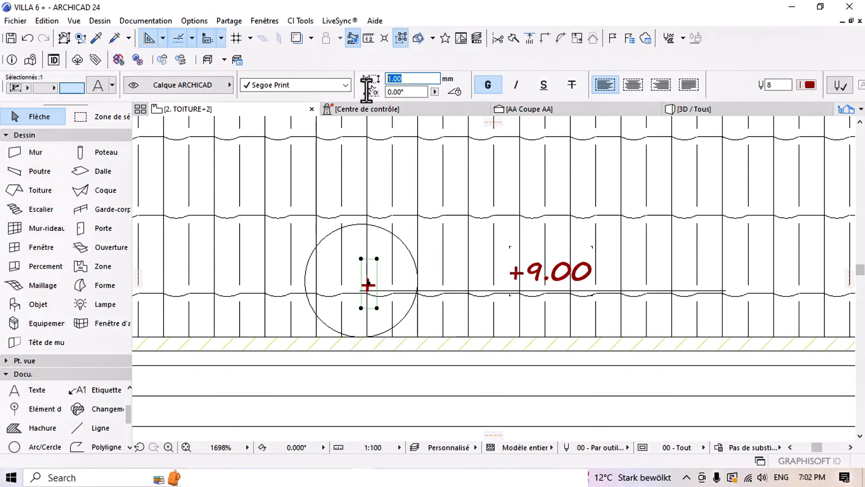
Set the plus sign's text height to 3 mm and give it black pen 1.
type("5")
key("Return")
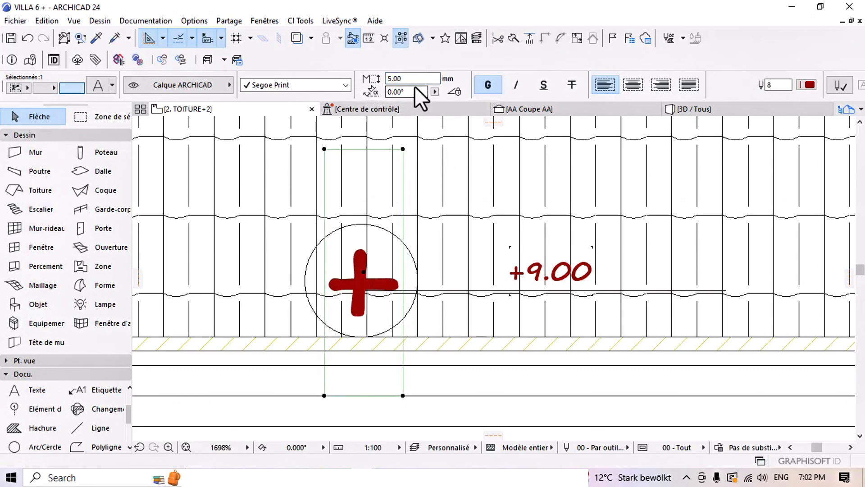
type("3")
key("Return")
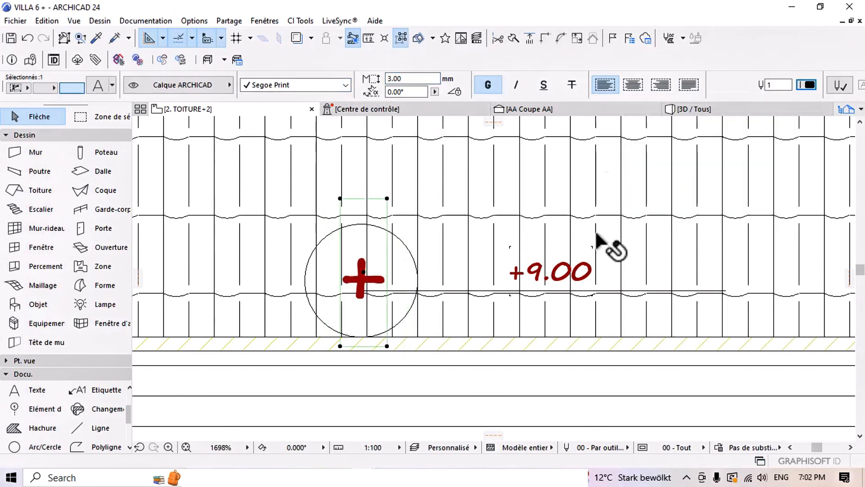
Set the "+9.00" text height to 2 mm and clear the selection.
scroll(469, 260, "down", 5)
left_click(483, 248)
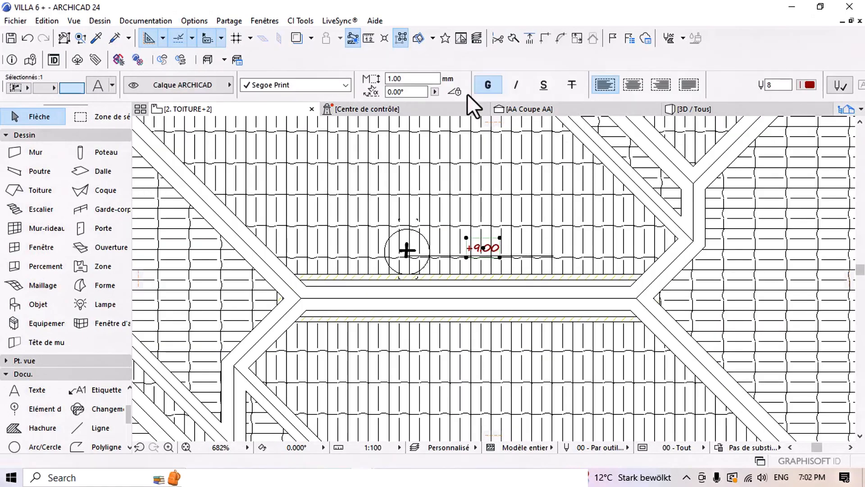
type("2")
key("Return")
scroll(508, 266, "down", 10)
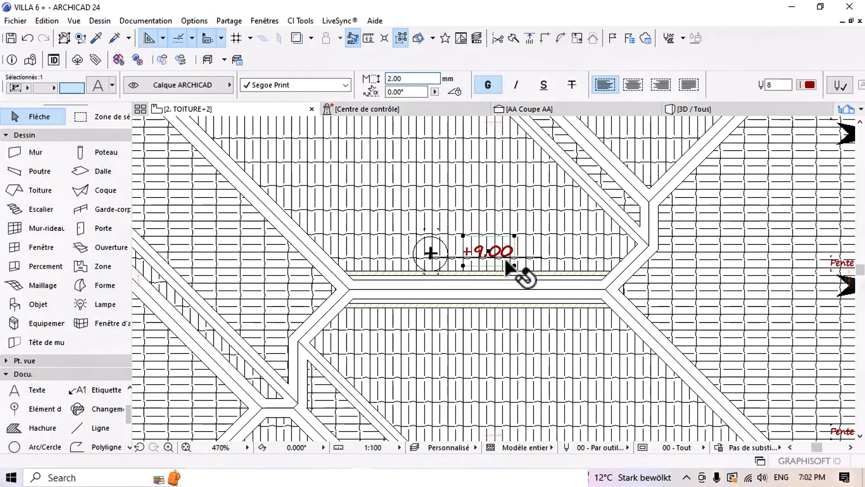
middle_click_drag(508, 266, 507, 286)
key("Escape")
Select the middle slope arrow on the east roof slope and reactivate element grouping to include its label.
scroll(449, 274, "up", 2)
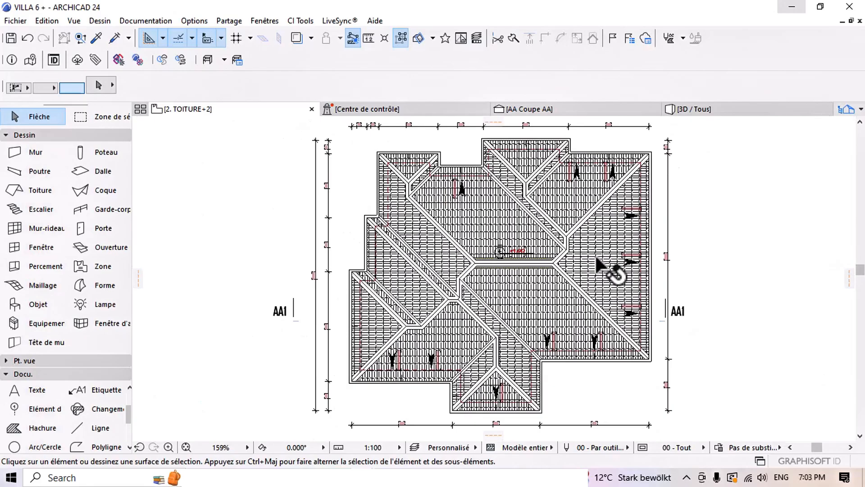
scroll(585, 210, "up", 3)
middle_click_drag(585, 208, 585, 268)
scroll(586, 238, "down", 3)
scroll(615, 308, "up", 1)
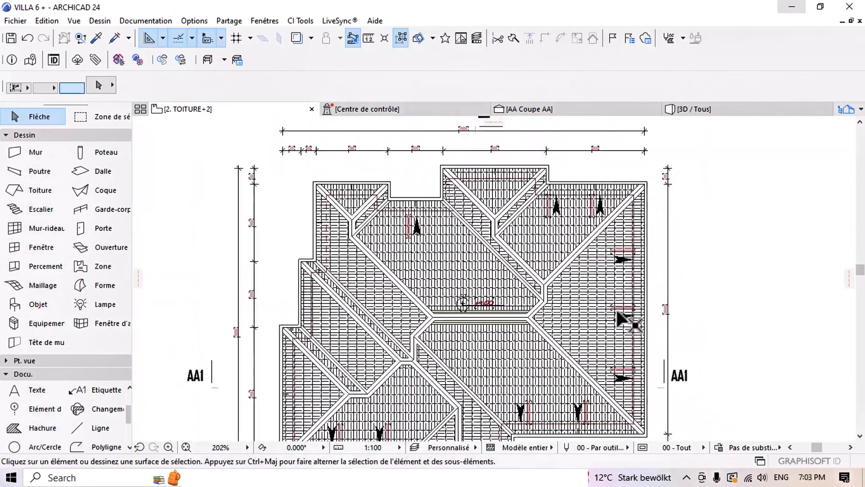
scroll(621, 316, "up", 2)
left_click(642, 302)
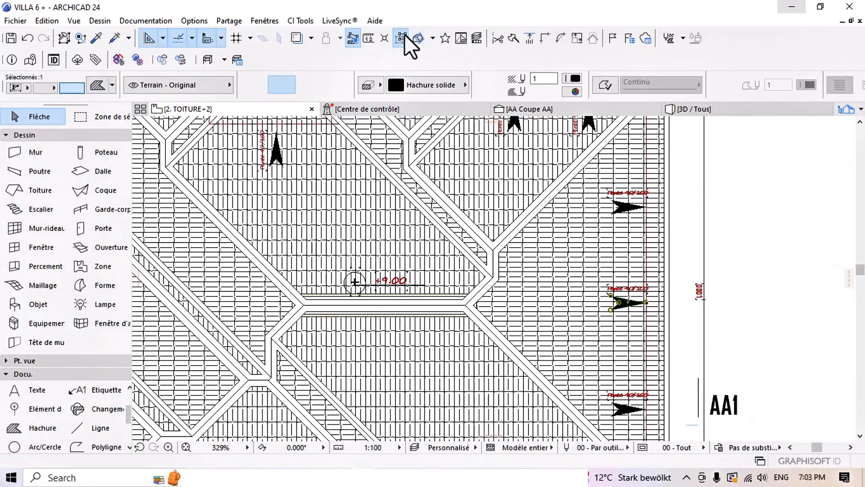
left_click(403, 37)
Copy the grouped slope arrow and label from its tip onto the red dashed contour of the southwest roof slope.
key("ctrl+shift+d")
left_click(647, 302)
scroll(518, 274, "down", 3)
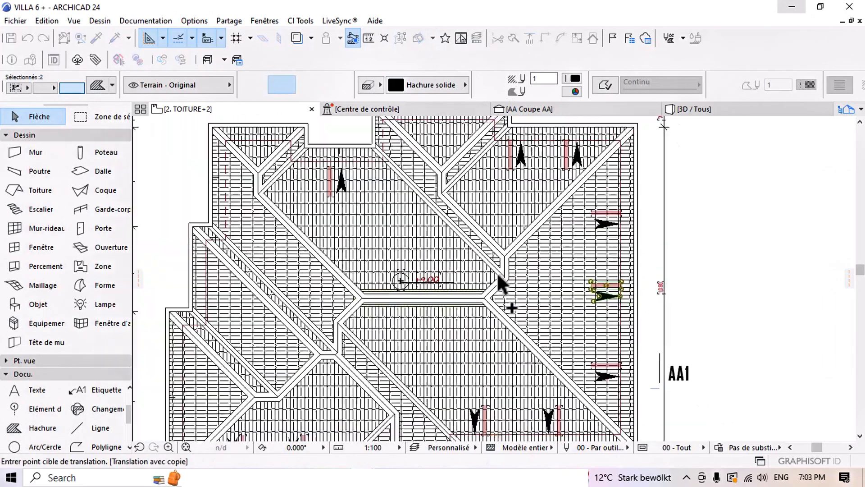
middle_click_drag(383, 325, 486, 299)
middle_click_drag(412, 339, 431, 272)
scroll(428, 270, "up", 8)
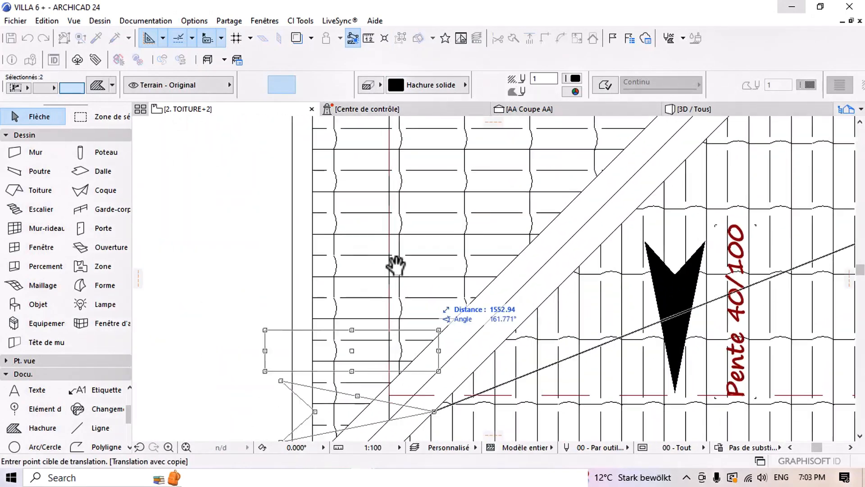
left_click(388, 185)
Mirror the copied slope arrow and label about the vertical contour line so the arrow points west.
key("ctrl+m")
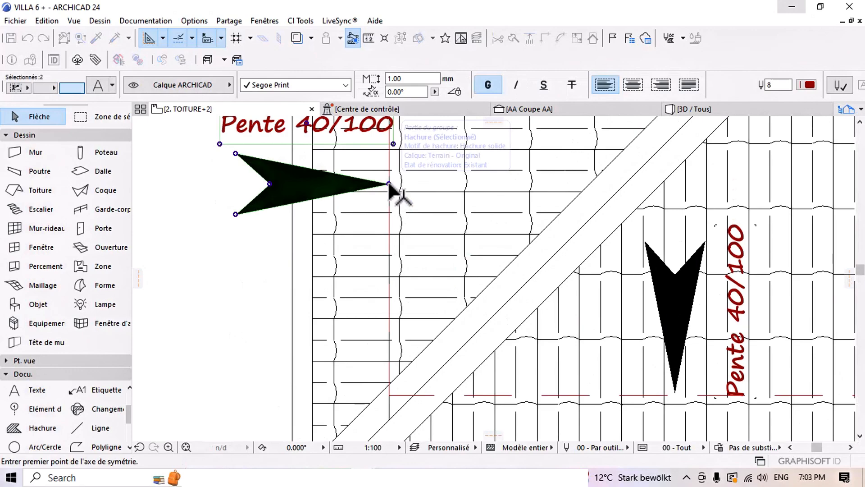
left_click(389, 185)
left_click(389, 225)
scroll(389, 224, "down", 4)
scroll(418, 221, "down", 1)
Copy the west-pointing slope arrow and label northward along the same contour line.
middle_click_drag(418, 220, 415, 306)
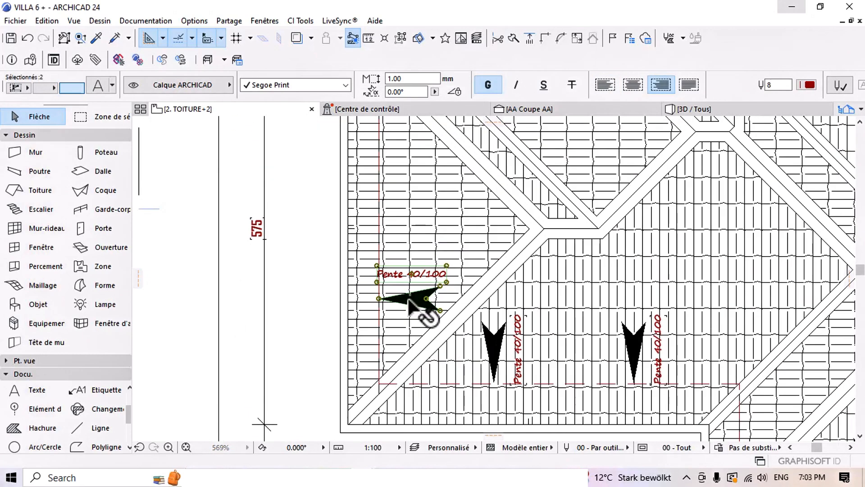
key("ctrl+shift+d")
left_click(409, 300)
middle_click_drag(418, 190, 420, 287)
left_click(414, 255)
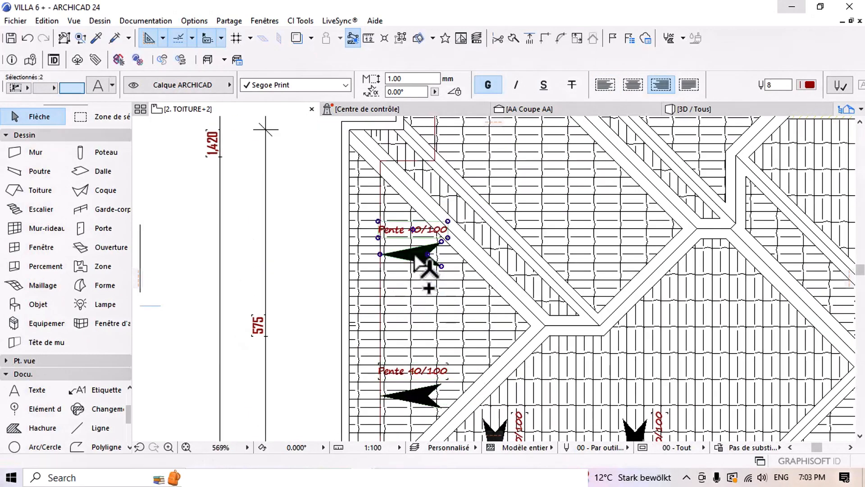
Try moving the northern copy of the west-pointing arrow and label slightly south, and undo the move.
key("ctrl+d")
left_click(415, 255)
left_click(413, 264)
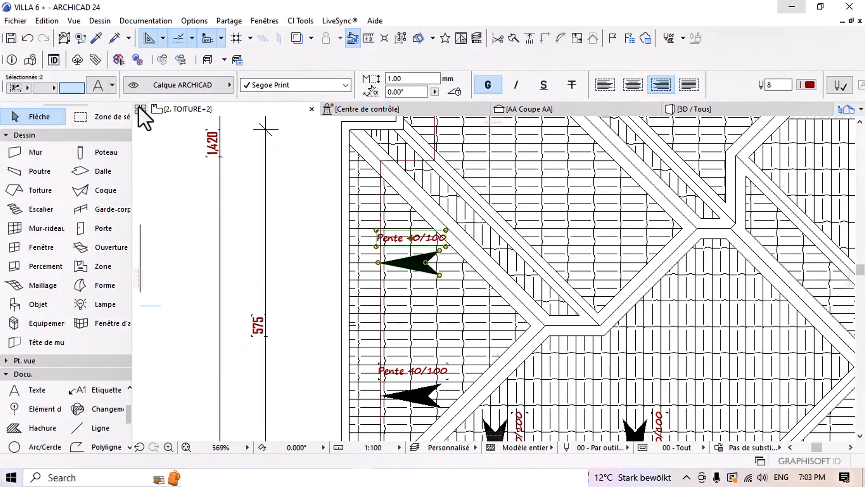
left_click(27, 37)
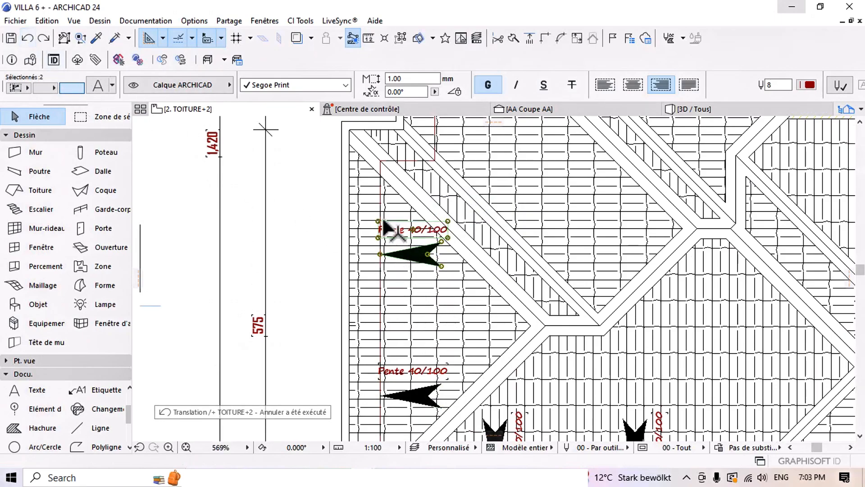
View the 1. TOITURE+1 floor plan, and return to the 2. TOITURE+2 plan.
scroll(385, 226, "down", 10)
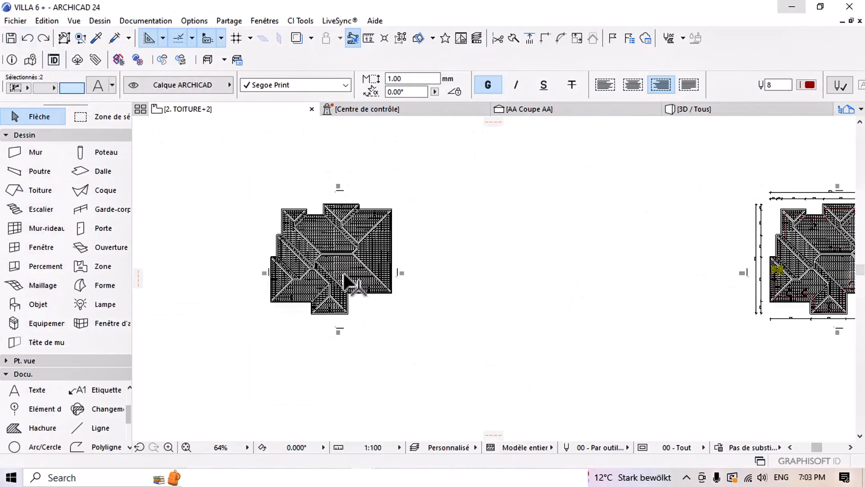
scroll(336, 259, "up", 3)
right_click(192, 109)
left_click(208, 204)
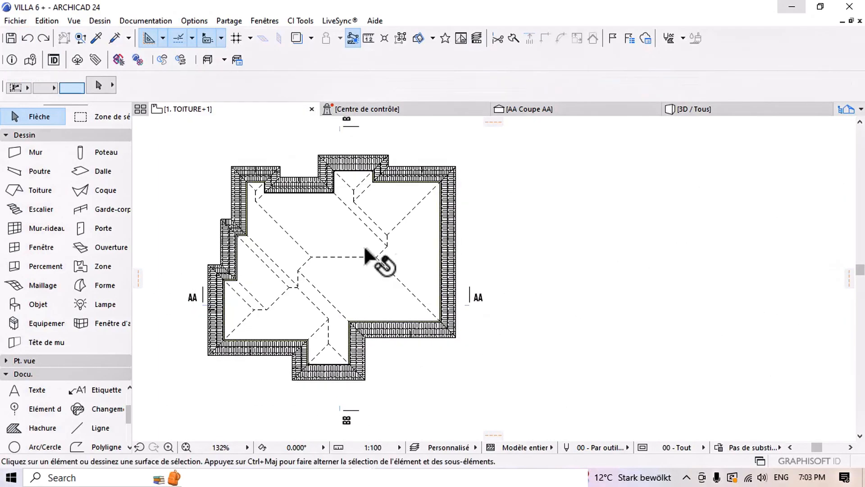
right_click(206, 108)
left_click(220, 215)
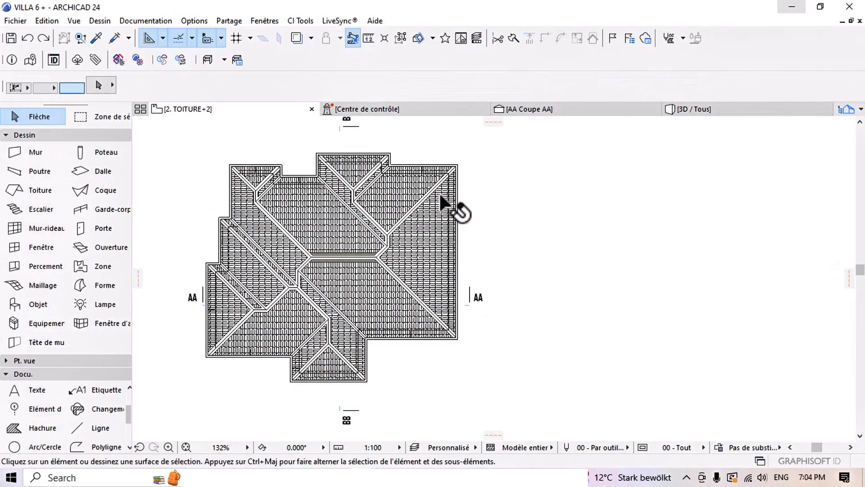
Copy the west-pointing slope arrow and label onto the vertical red contour lines of the middle-west and northwest roof slopes.
scroll(437, 199, "down", 3)
middle_click_drag(450, 223, 507, 252)
scroll(426, 248, "up", 1)
scroll(431, 257, "up", 8)
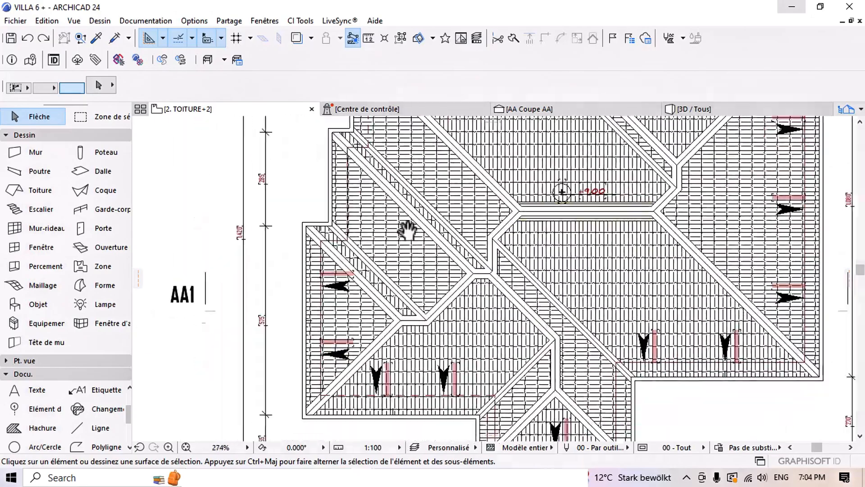
left_click(343, 269)
key("ctrl+shift+d")
left_click(313, 268)
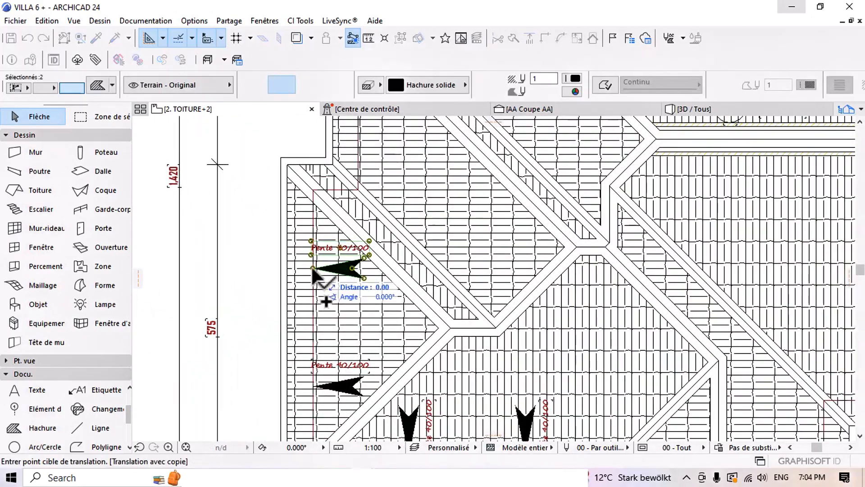
scroll(342, 256, "down", 4)
middle_click_drag(365, 212, 377, 245)
scroll(365, 235, "up", 5)
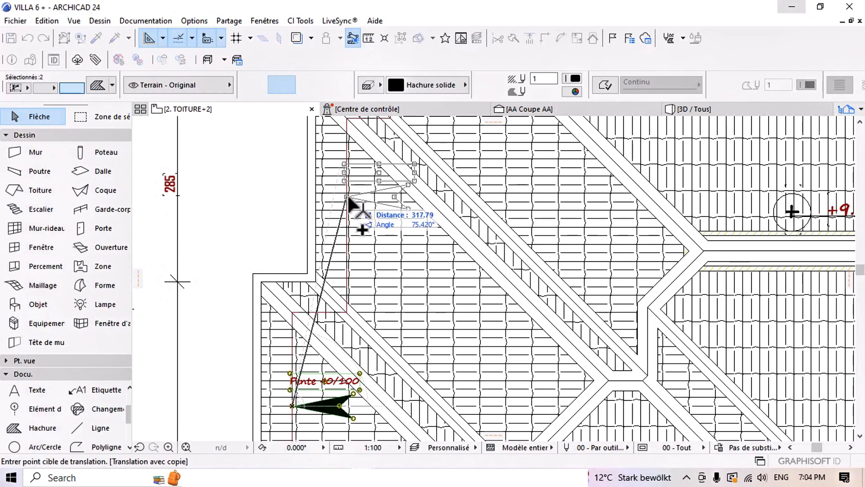
left_click(348, 205)
key("Escape")
scroll(358, 251, "down", 9)
middle_click_drag(417, 213, 415, 236)
scroll(415, 235, "up", 3)
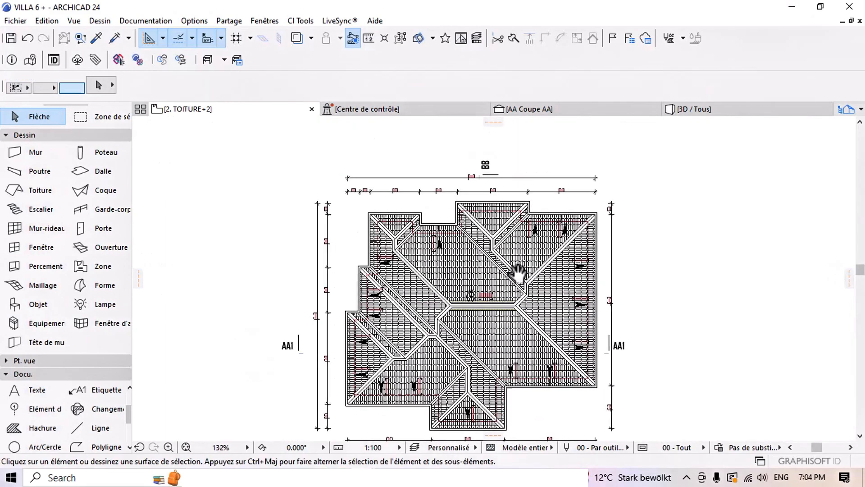
middle_click_drag(517, 274, 503, 231)
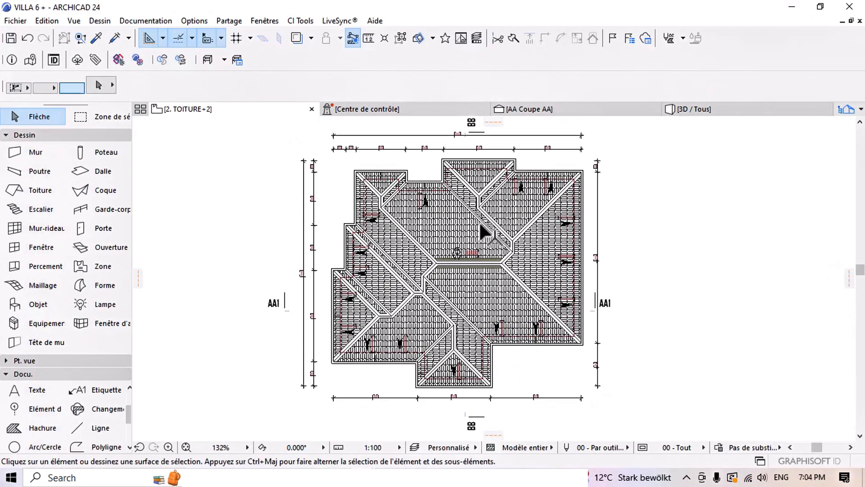
scroll(356, 205, "down", 3)
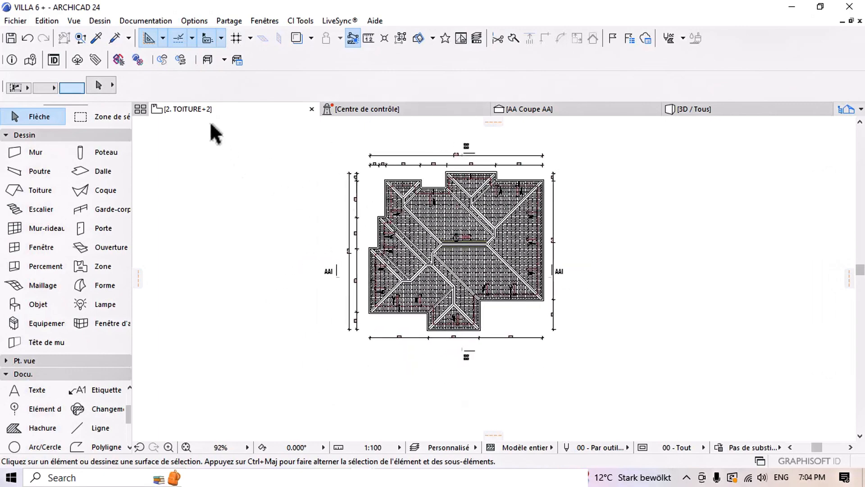
Open the 0. RDC floor plan to examine its axis grid, and return to the 2. TOITURE+2 plan.
right_click(198, 107)
left_click(250, 252)
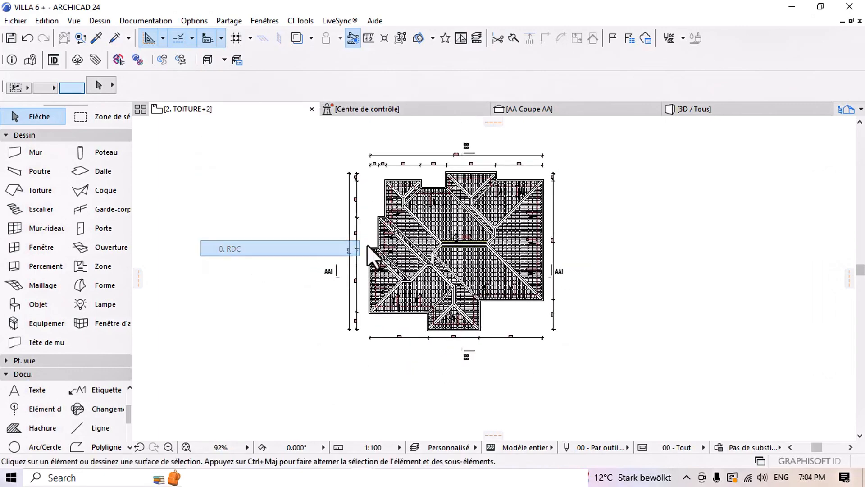
middle_click_drag(739, 224, 467, 223)
scroll(600, 220, "up", 7)
middle_click_drag(609, 220, 514, 235)
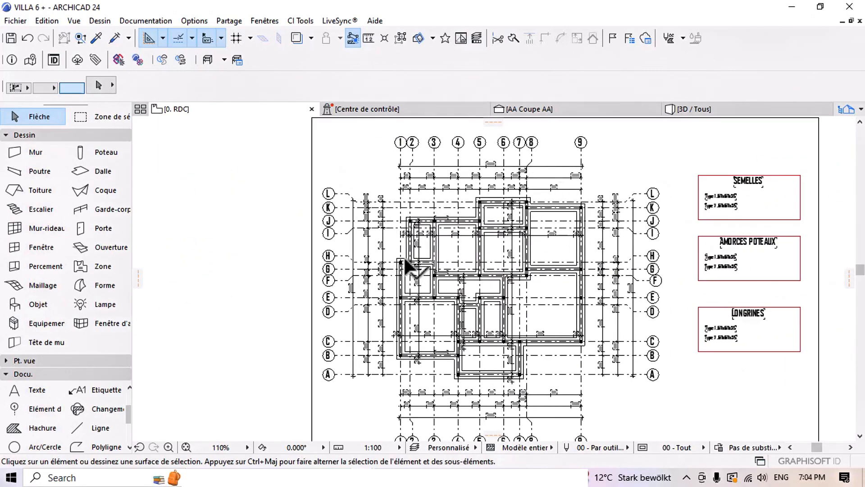
right_click(169, 109)
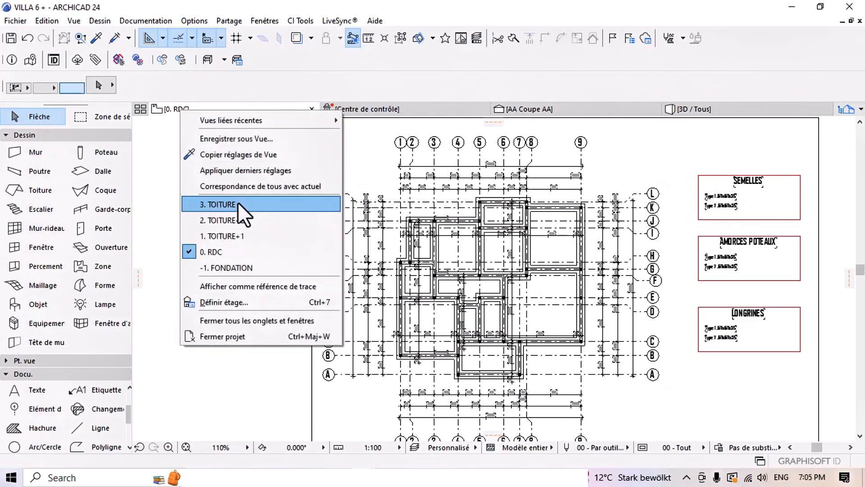
left_click(251, 221)
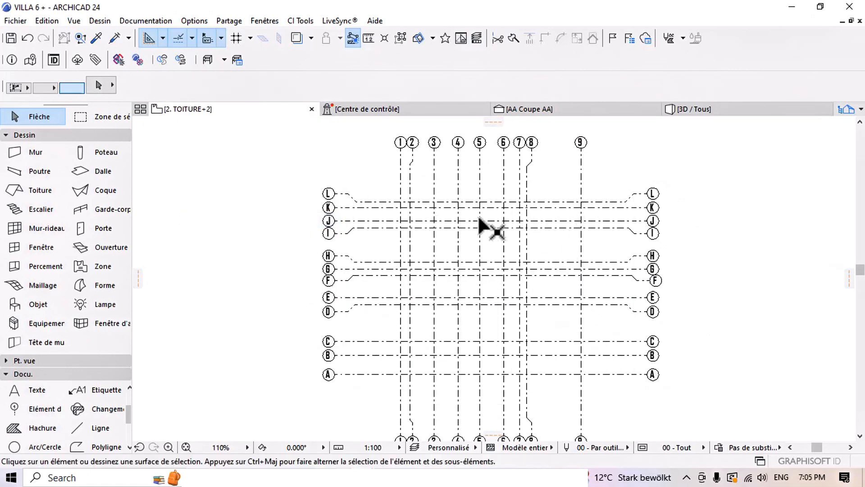
scroll(471, 218, "down", 2)
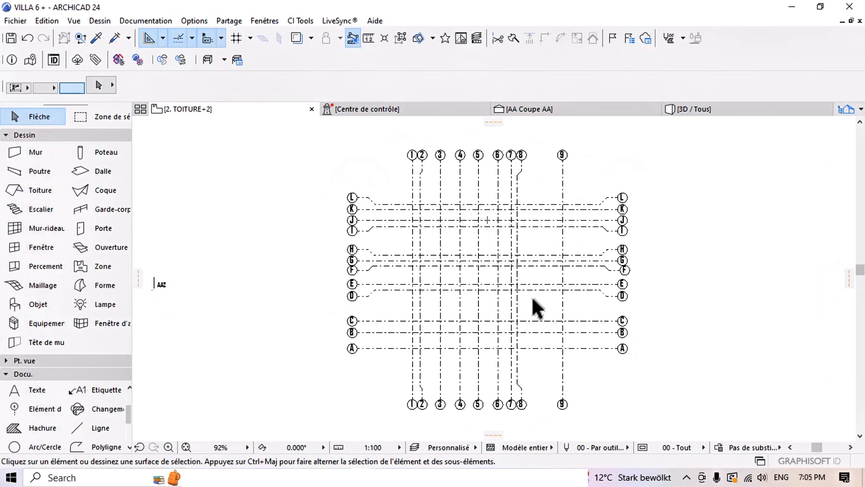
middle_click_drag(534, 300, 531, 291)
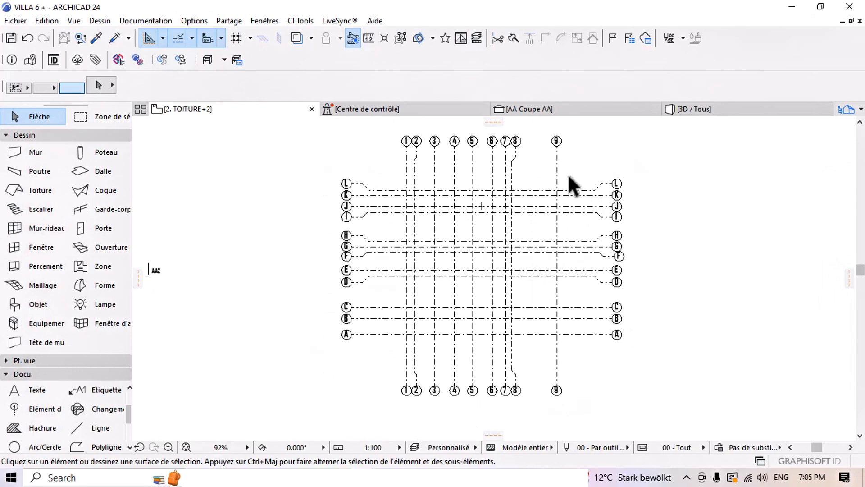
Copy the complete grid of axes 1–9 and A–L from axis 1 onto the west side of the annotated roof plan.
left_click_drag(581, 178, 363, 358)
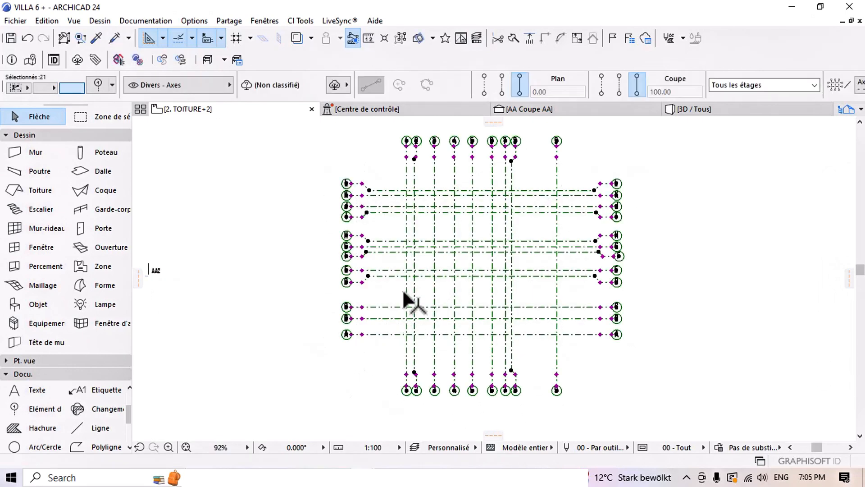
scroll(409, 230, "up", 4)
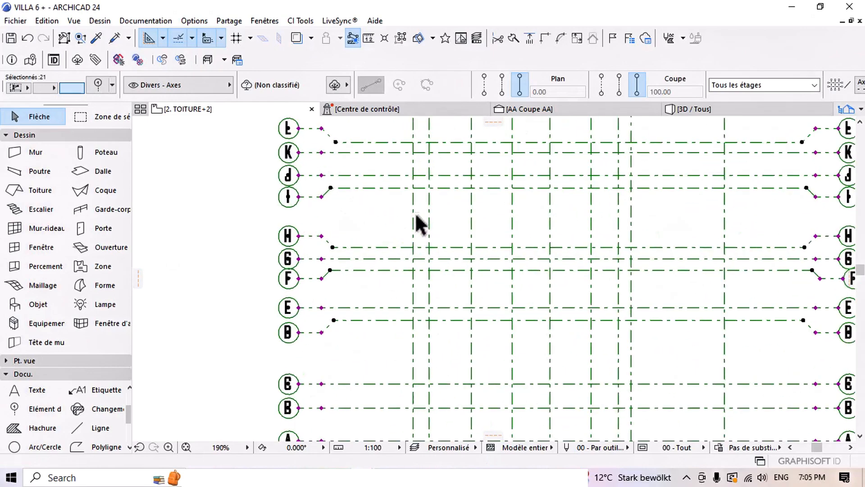
key("ctrl+shift+d")
left_click(414, 209)
scroll(485, 211, "down", 12)
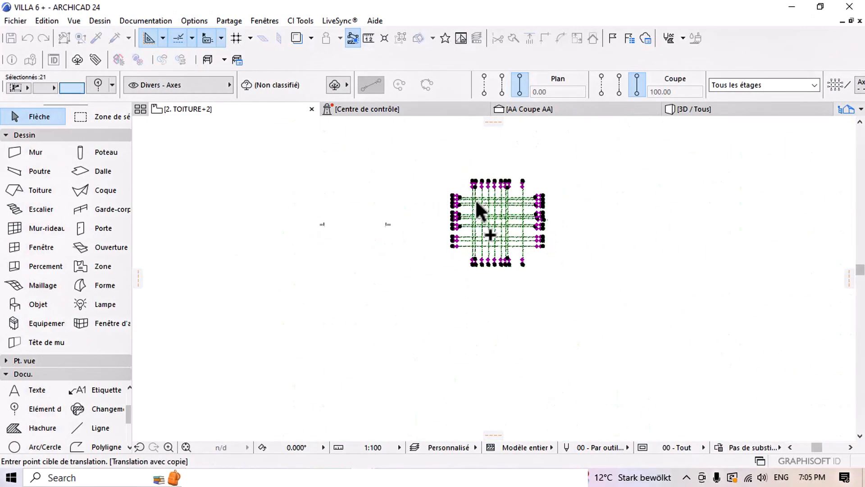
middle_click_drag(400, 221, 691, 253)
scroll(405, 250, "up", 4)
scroll(489, 229, "up", 8)
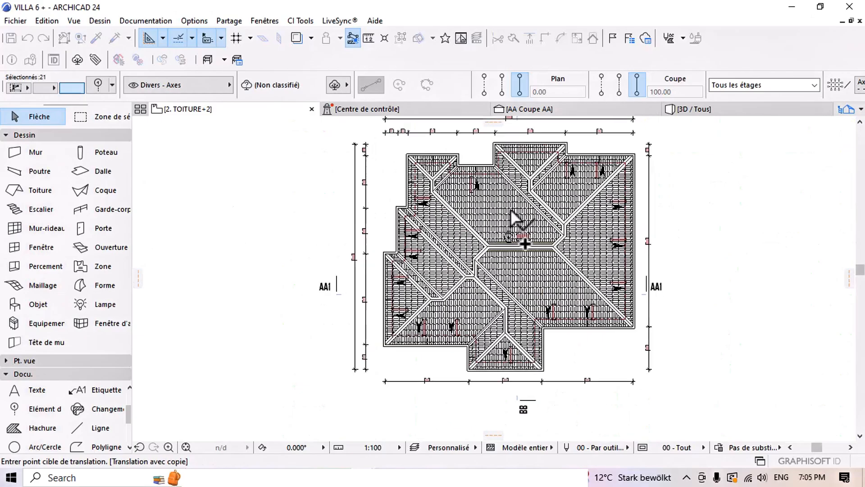
scroll(439, 198, "up", 5)
middle_click_drag(444, 203, 427, 232)
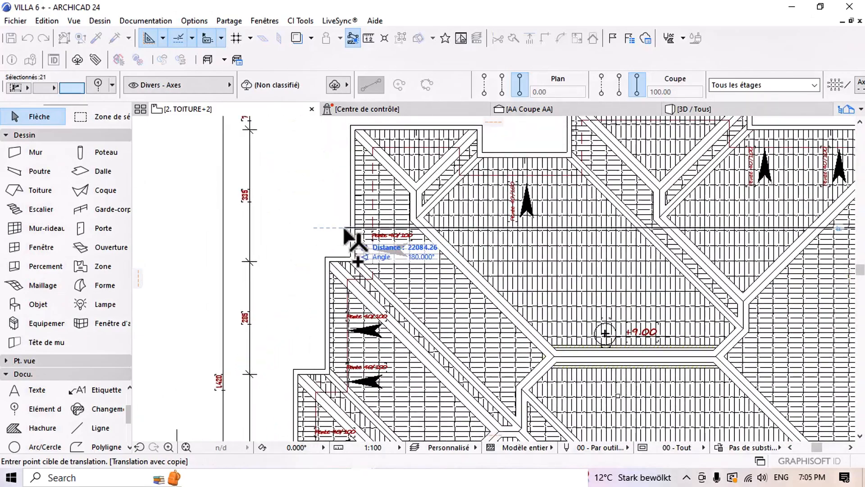
left_click(345, 228)
Move the copied axis grid vertically to put axis L on the northernmost red contour line, and shift the grid slightly south from it.
scroll(358, 281, "down", 5)
scroll(534, 230, "up", 3)
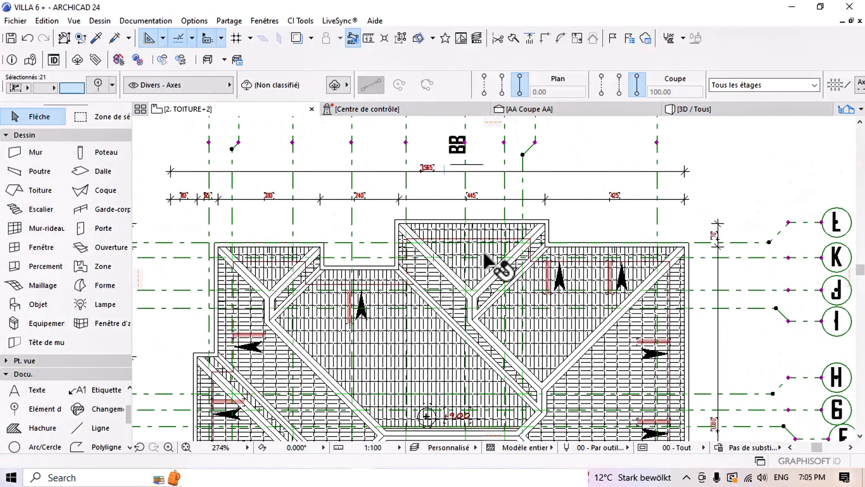
scroll(482, 252, "up", 10)
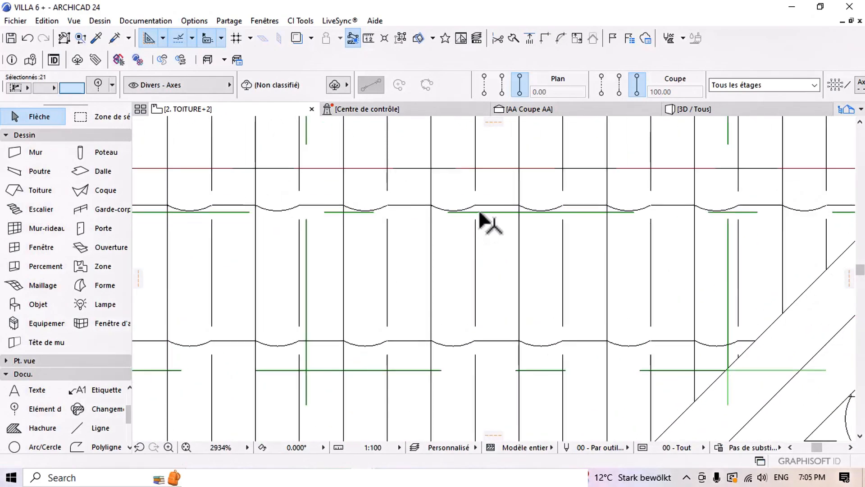
left_click(479, 212)
left_click(566, 169)
scroll(523, 178, "down", 3)
middle_click_drag(524, 164, 495, 221)
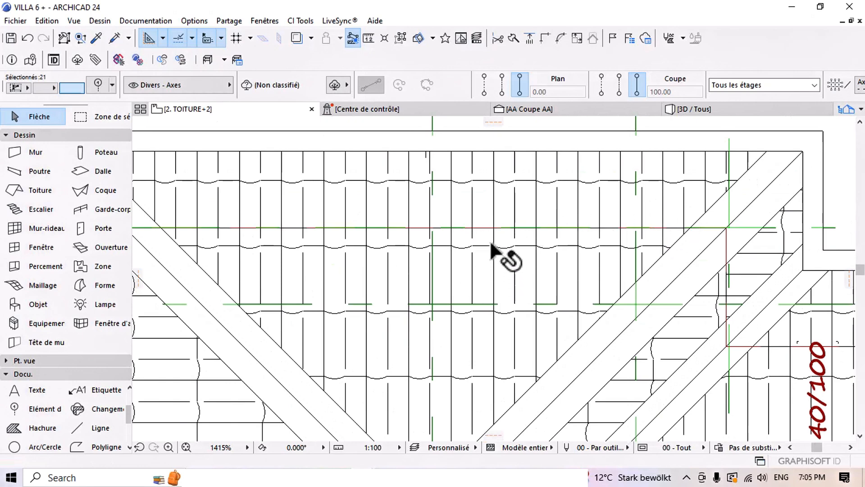
scroll(490, 244, "up", 5)
left_click(525, 226)
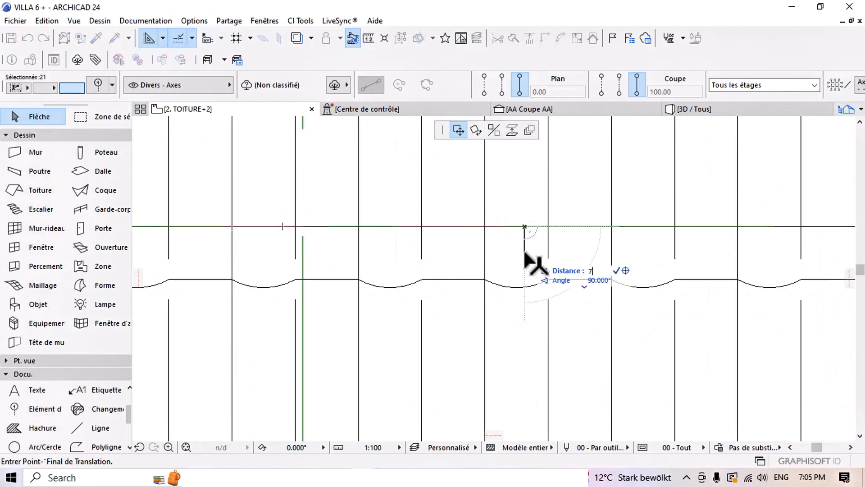
left_click(530, 263)
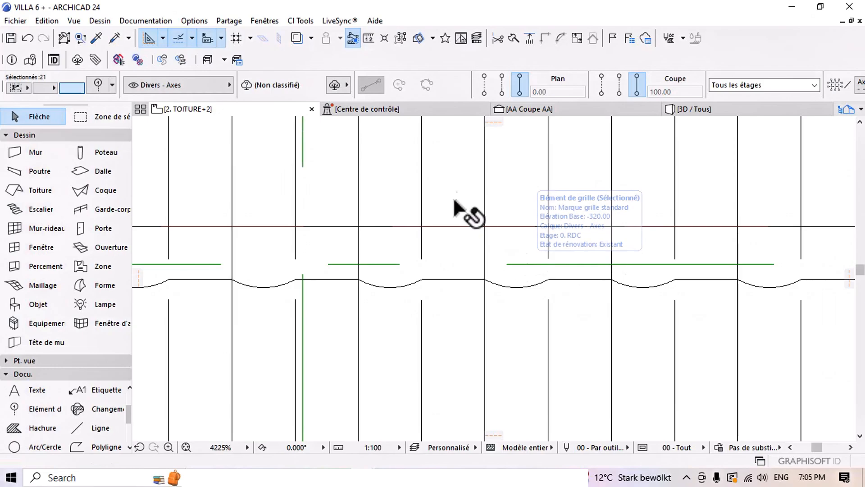
Examine how the copied axes sit relative to the red contour along the northeast roof slopes.
scroll(464, 203, "down", 5)
middle_click_drag(521, 226, 439, 198)
scroll(439, 198, "down", 3)
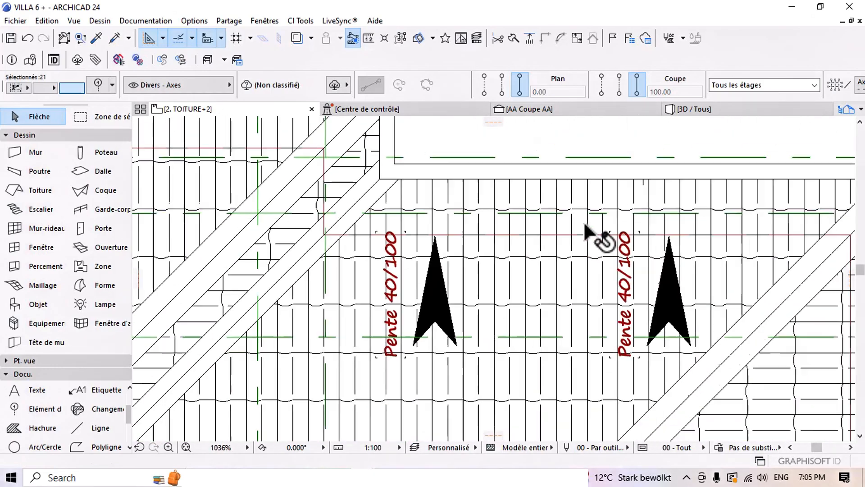
middle_click_drag(601, 241, 450, 221)
middle_click_drag(585, 244, 428, 225)
middle_click_drag(590, 278, 540, 236)
middle_click_drag(511, 297, 526, 255)
scroll(501, 237, "down", 2)
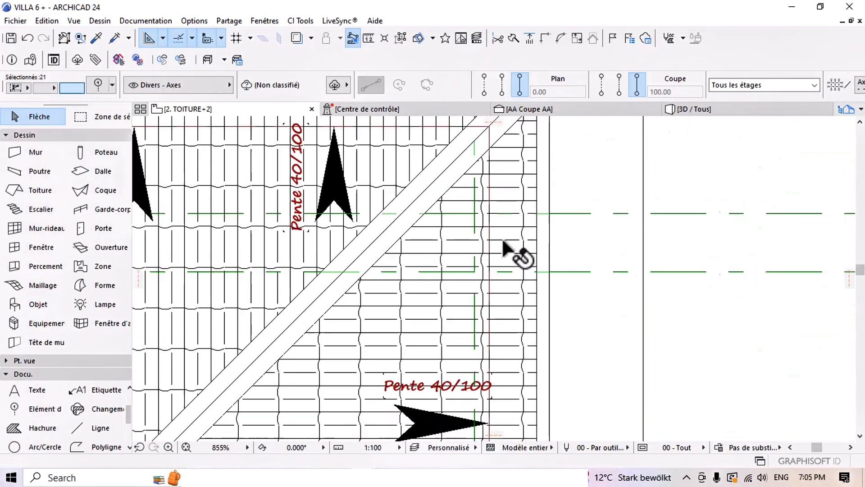
scroll(488, 313, "up", 4)
scroll(474, 290, "up", 5)
scroll(470, 316, "down", 11)
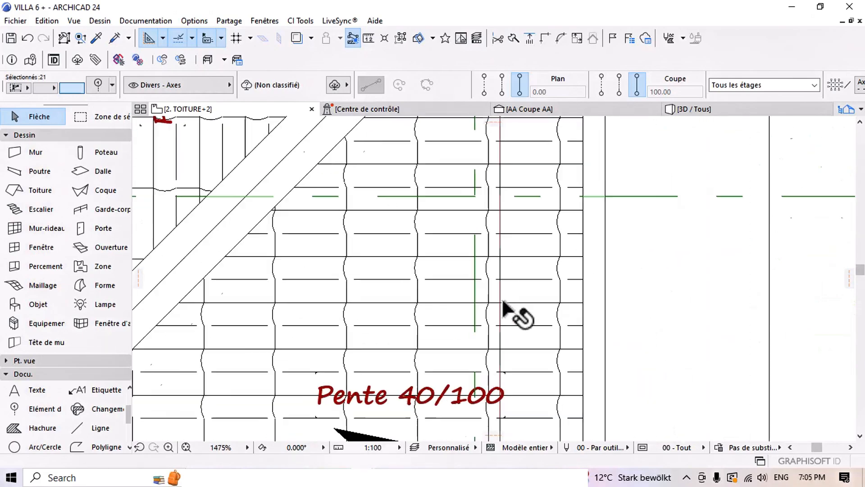
middle_click_drag(528, 303, 502, 351)
scroll(486, 235, "down", 3)
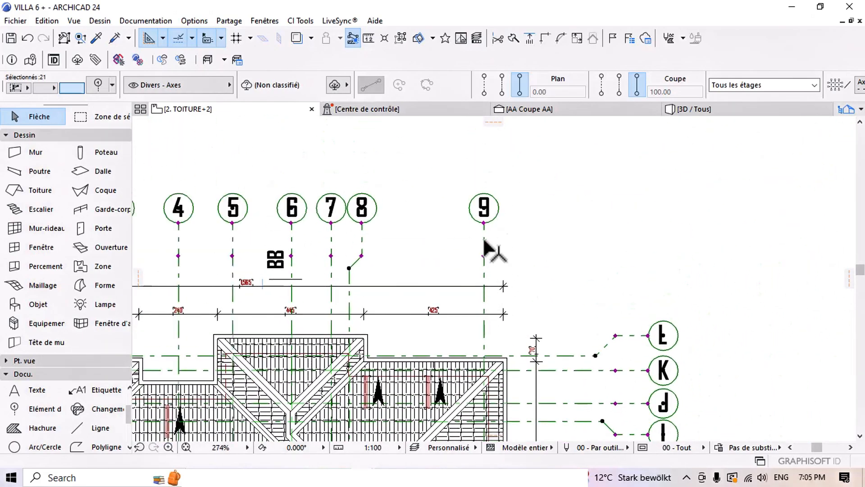
Move the copied axis grid horizontally to put axis 9 on the east red contour line, and shift the grid 7.5 west from it.
middle_click_drag(492, 247, 479, 177)
middle_click_drag(485, 328, 487, 276)
scroll(477, 275, "up", 10)
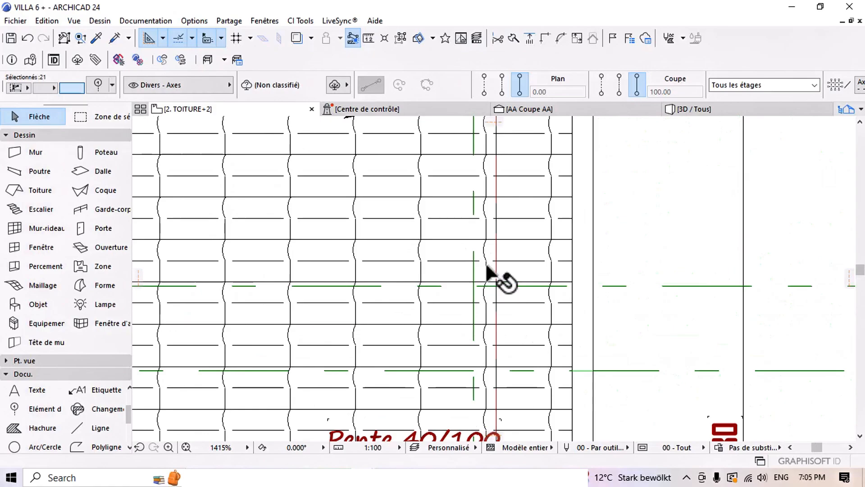
scroll(487, 266, "up", 5)
left_click(453, 277)
type("7.5")
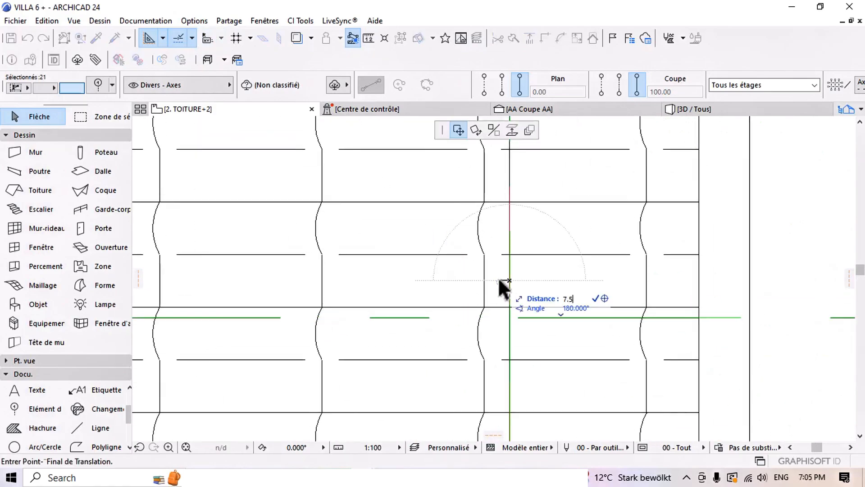
key("Return")
scroll(495, 280, "down", 15)
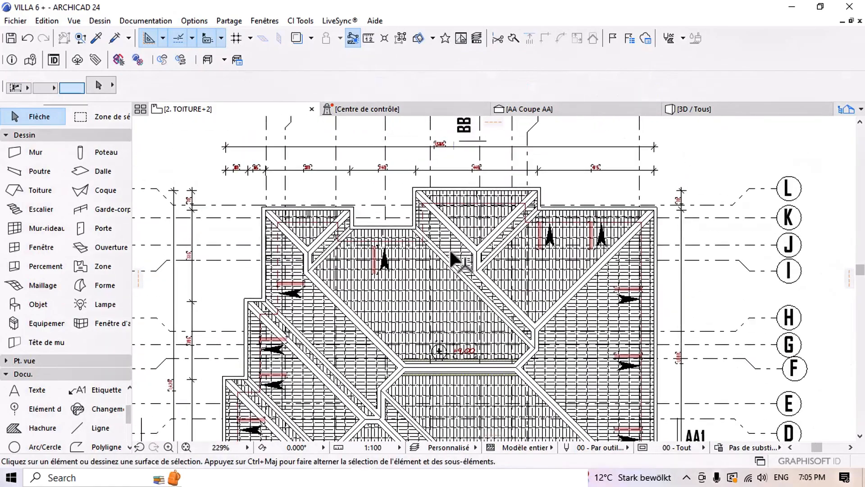
Delete the horizontal axes D, F, H and I from the grid copied onto the roof plan.
scroll(450, 251, "down", 3)
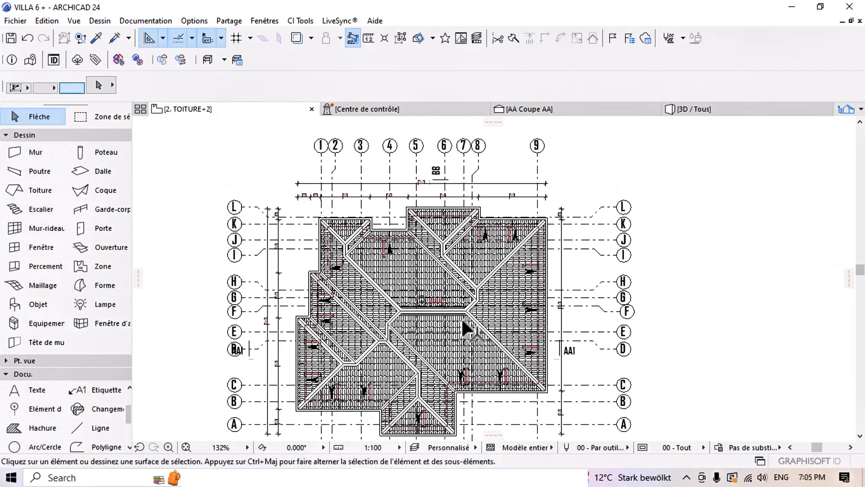
middle_click_drag(467, 323, 480, 245)
mouse_move(457, 298)
middle_mouse_down()
mouse_move(477, 266)
mouse_move(450, 286)
middle_mouse_up()
scroll(473, 335, "up", 3)
scroll(475, 345, "down", 5)
scroll(518, 253, "up", 4)
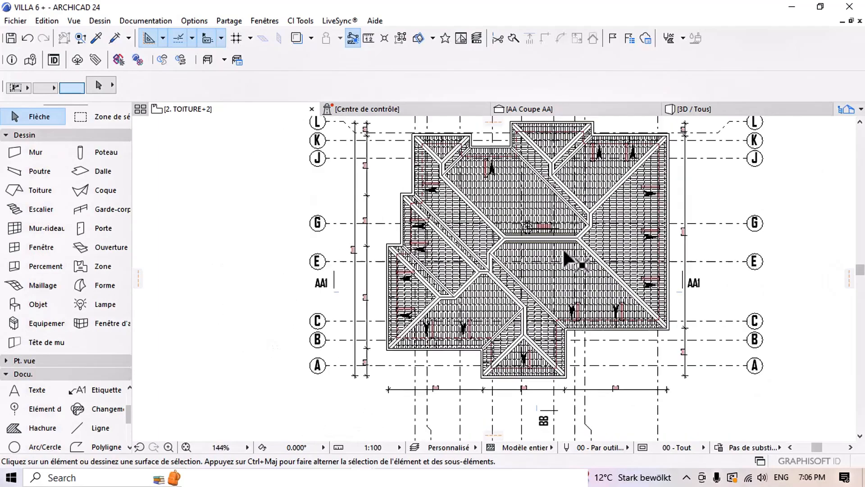
Select the eight horizontal axes and shorten axis A at its east end, bringing its bubble slightly west toward the roof.
scroll(483, 280, "down", 2)
left_click(570, 361)
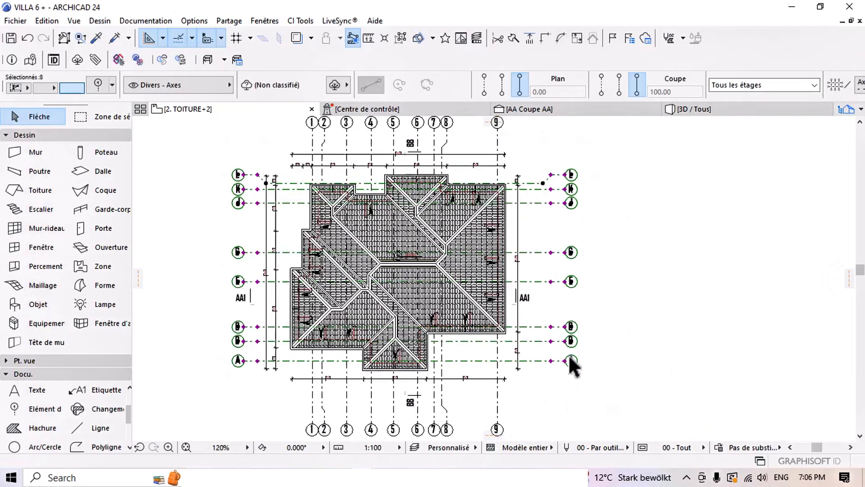
scroll(569, 363, "up", 3)
left_click(559, 364)
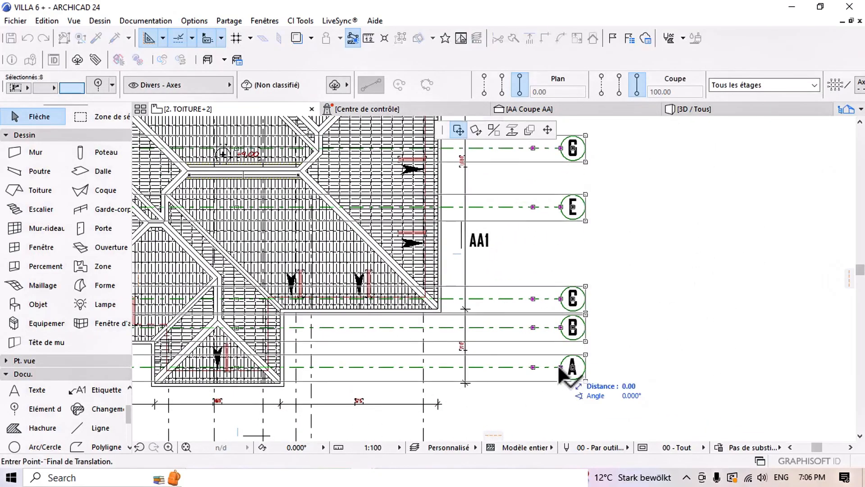
left_click(547, 130)
left_click(534, 366)
scroll(535, 294, "down", 5)
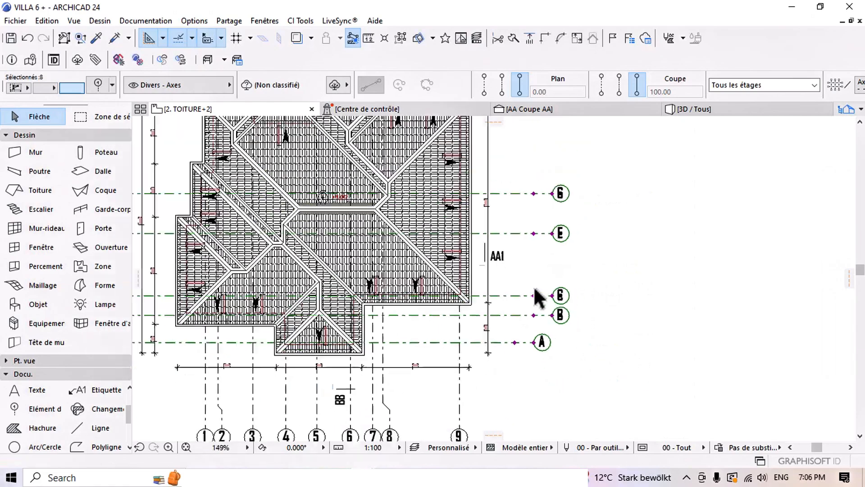
scroll(499, 290, "up", 4)
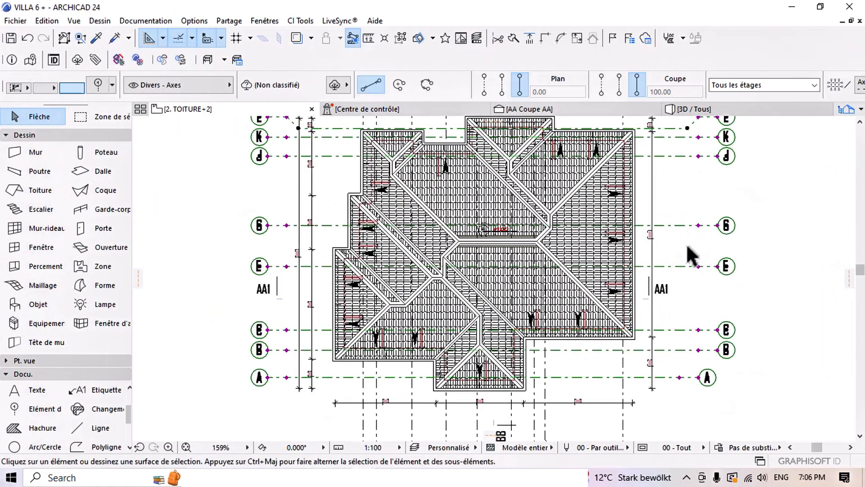
left_click(688, 247)
middle_click_drag(577, 274, 548, 315)
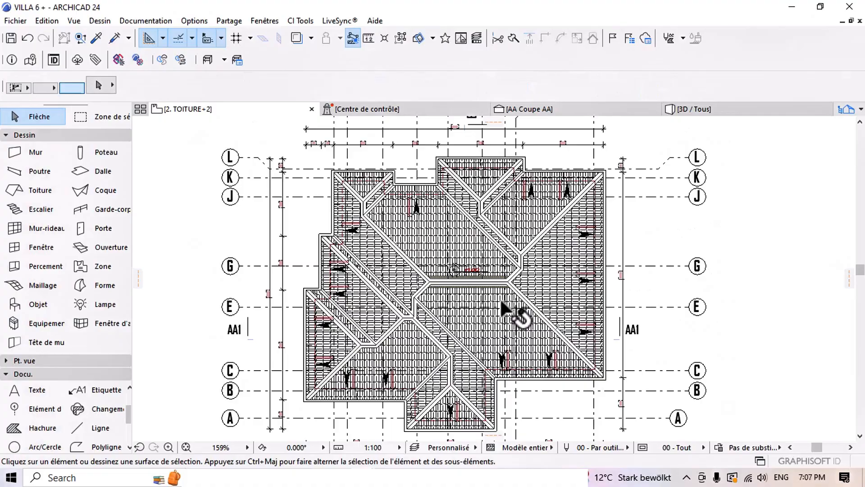
scroll(450, 270, "up", 5)
scroll(480, 250, "down", 4)
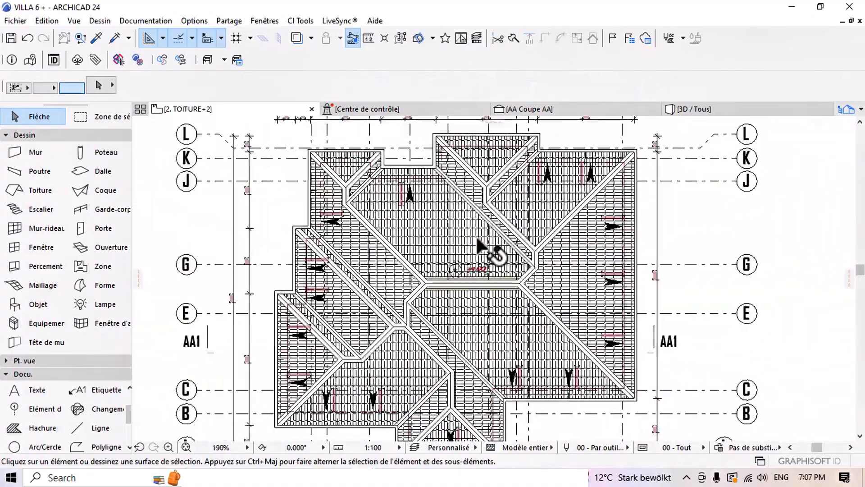
middle_click_drag(467, 230, 465, 281)
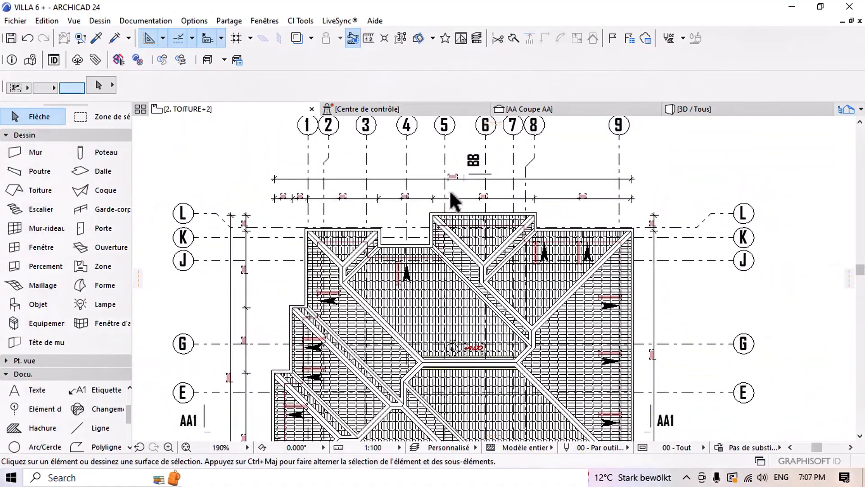
middle_click_drag(448, 179, 453, 206)
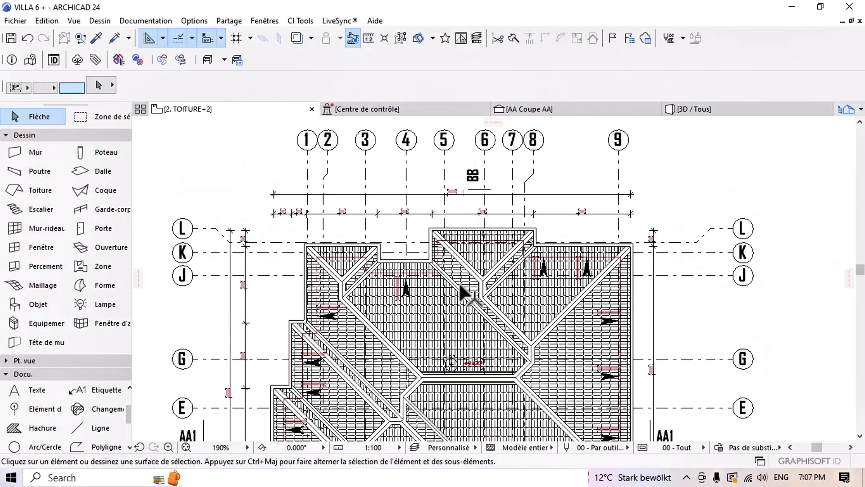